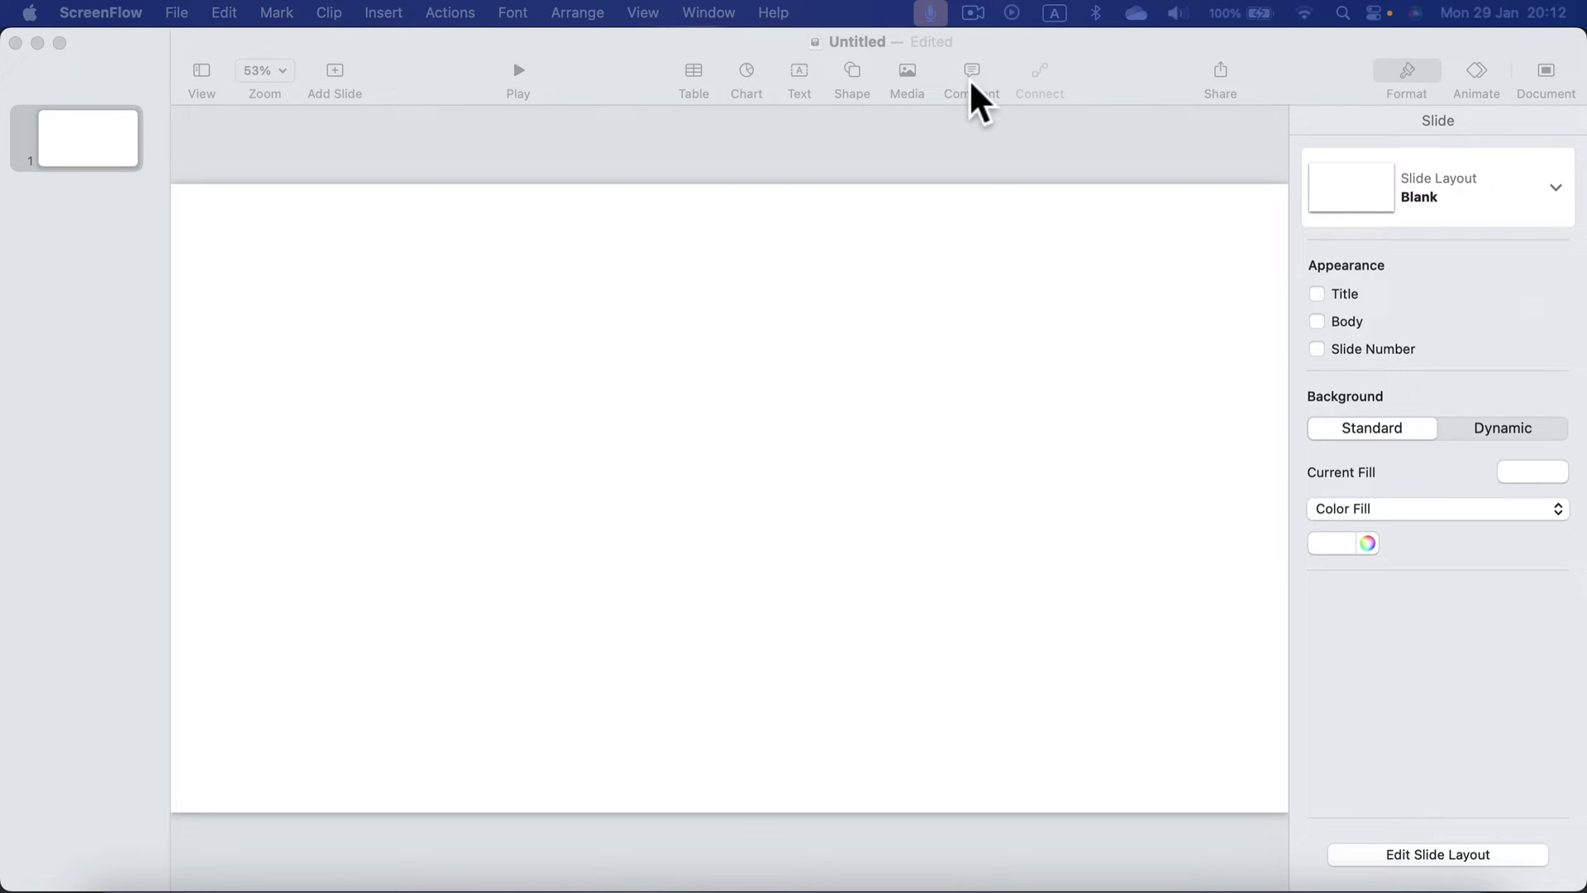
# Tint the slide background's Color Fill from pure white to a soft off-white.
pyautogui.click(737, 145)
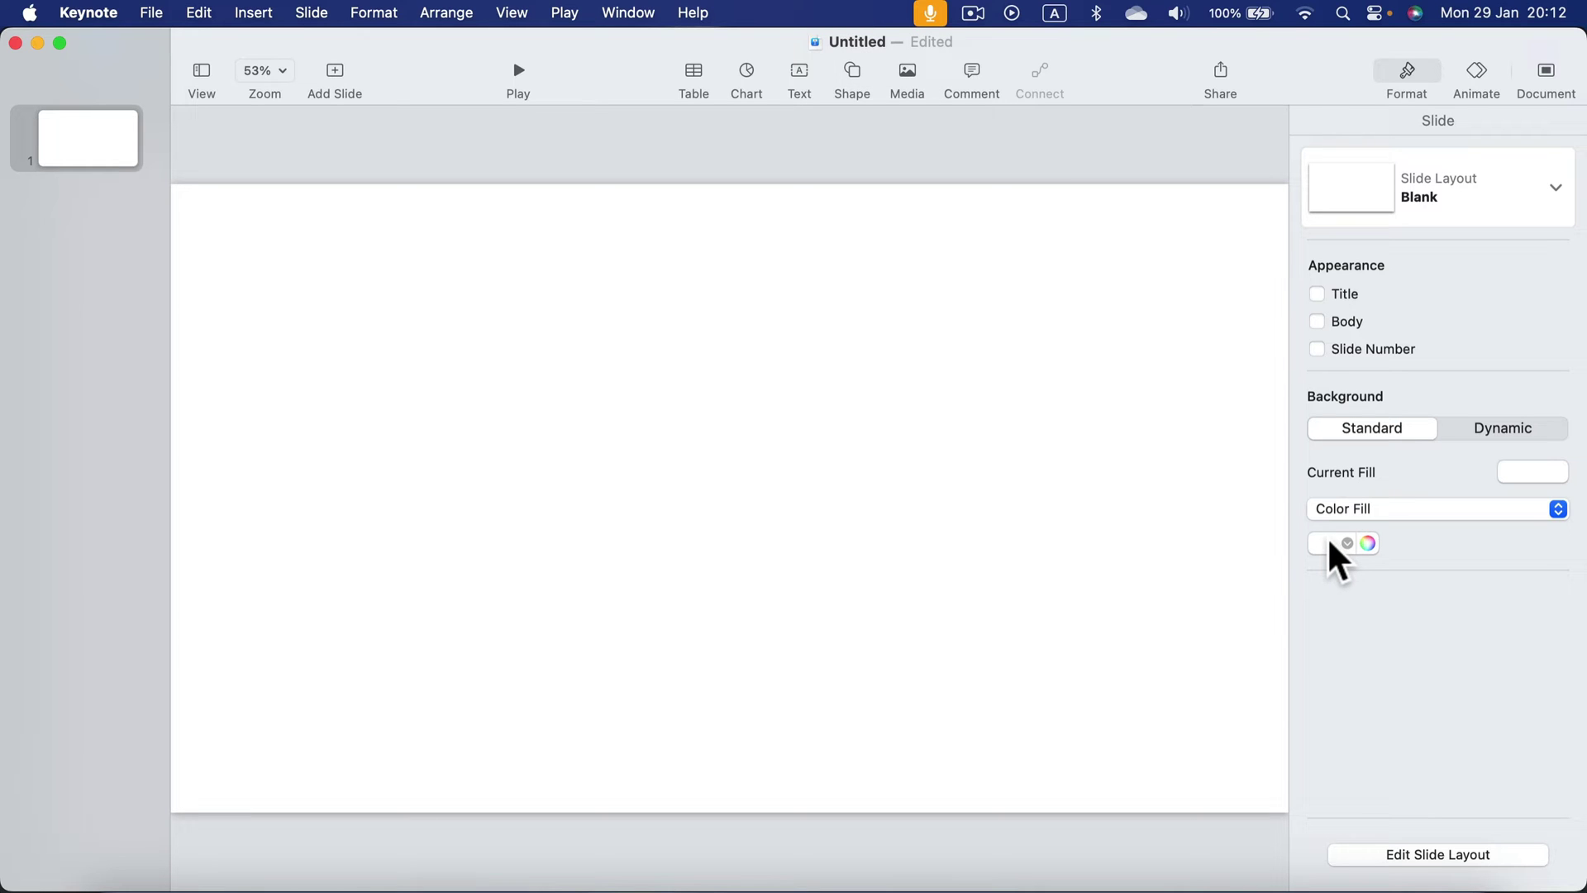
pyautogui.click(1368, 543)
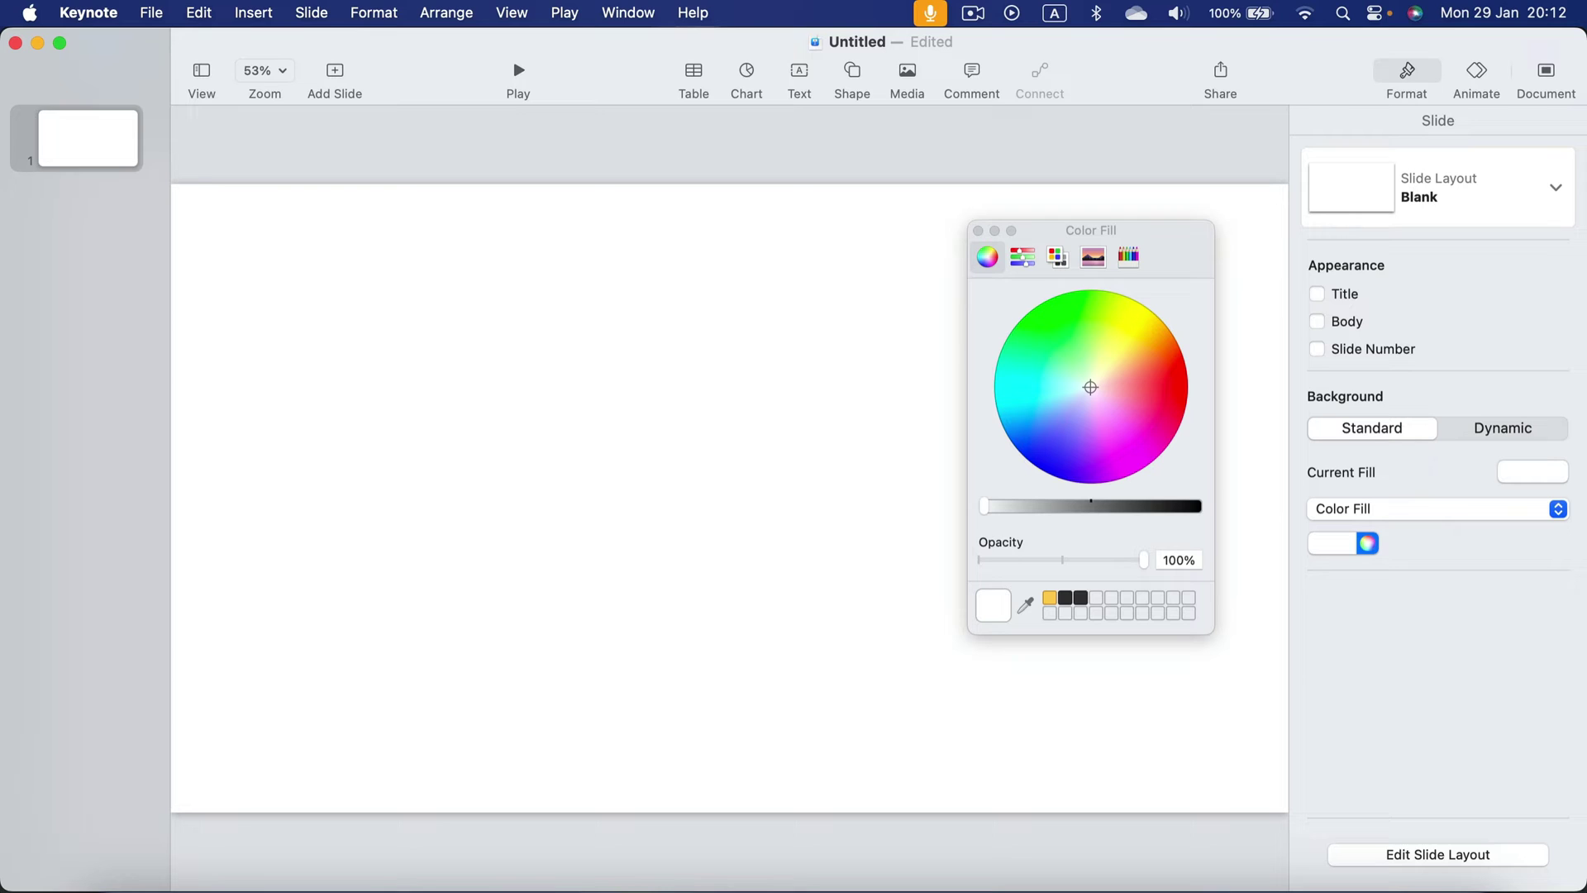
pyautogui.moveTo(983, 506); pyautogui.dragTo(995, 506)
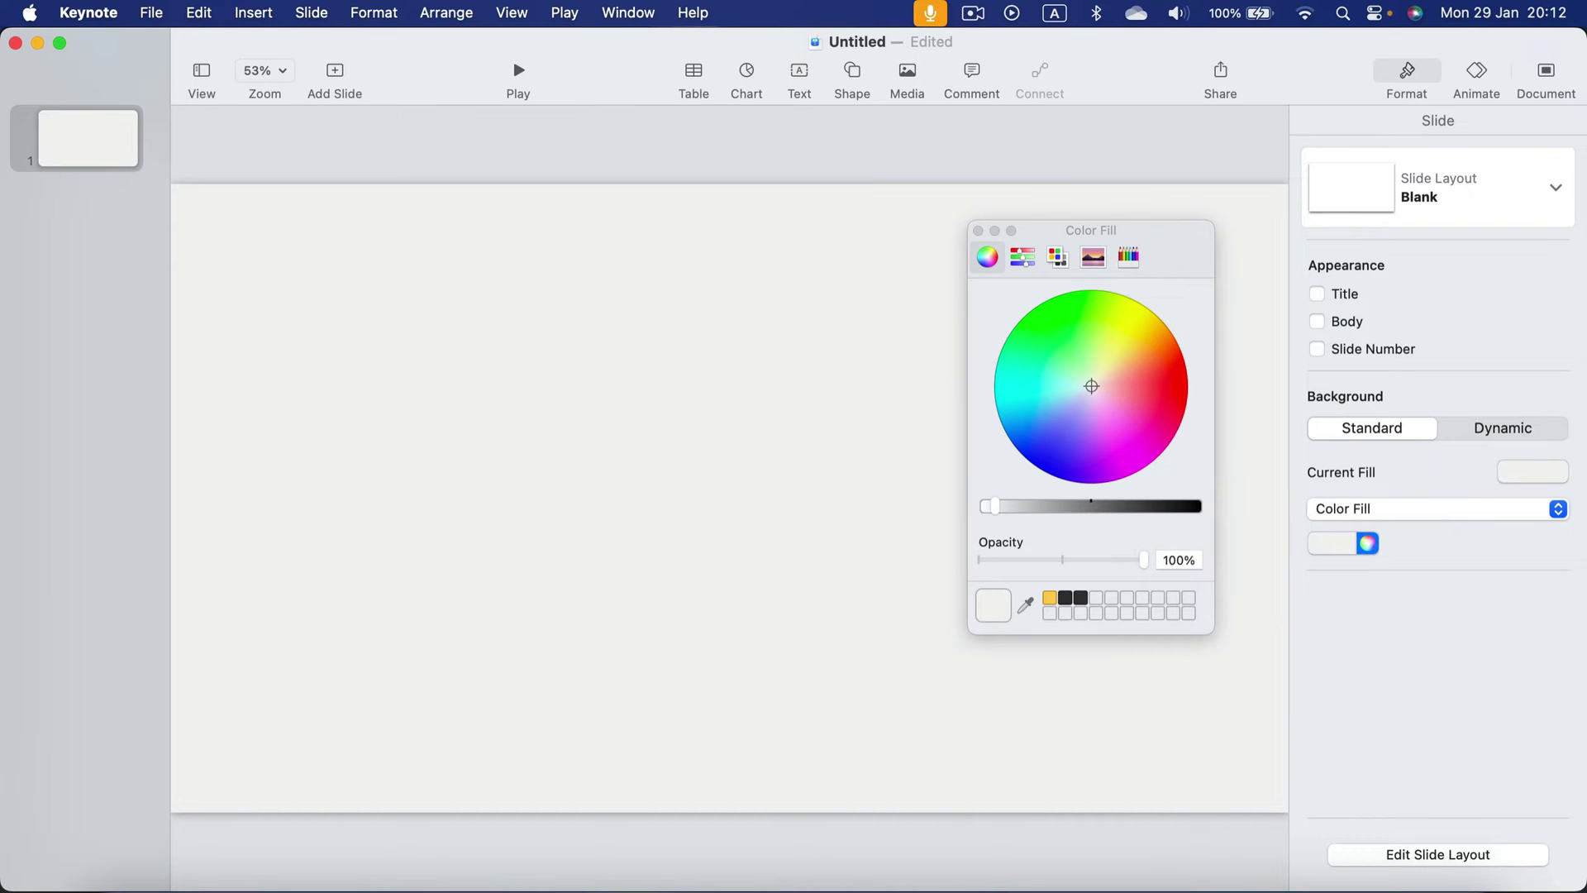
pyautogui.click(978, 231)
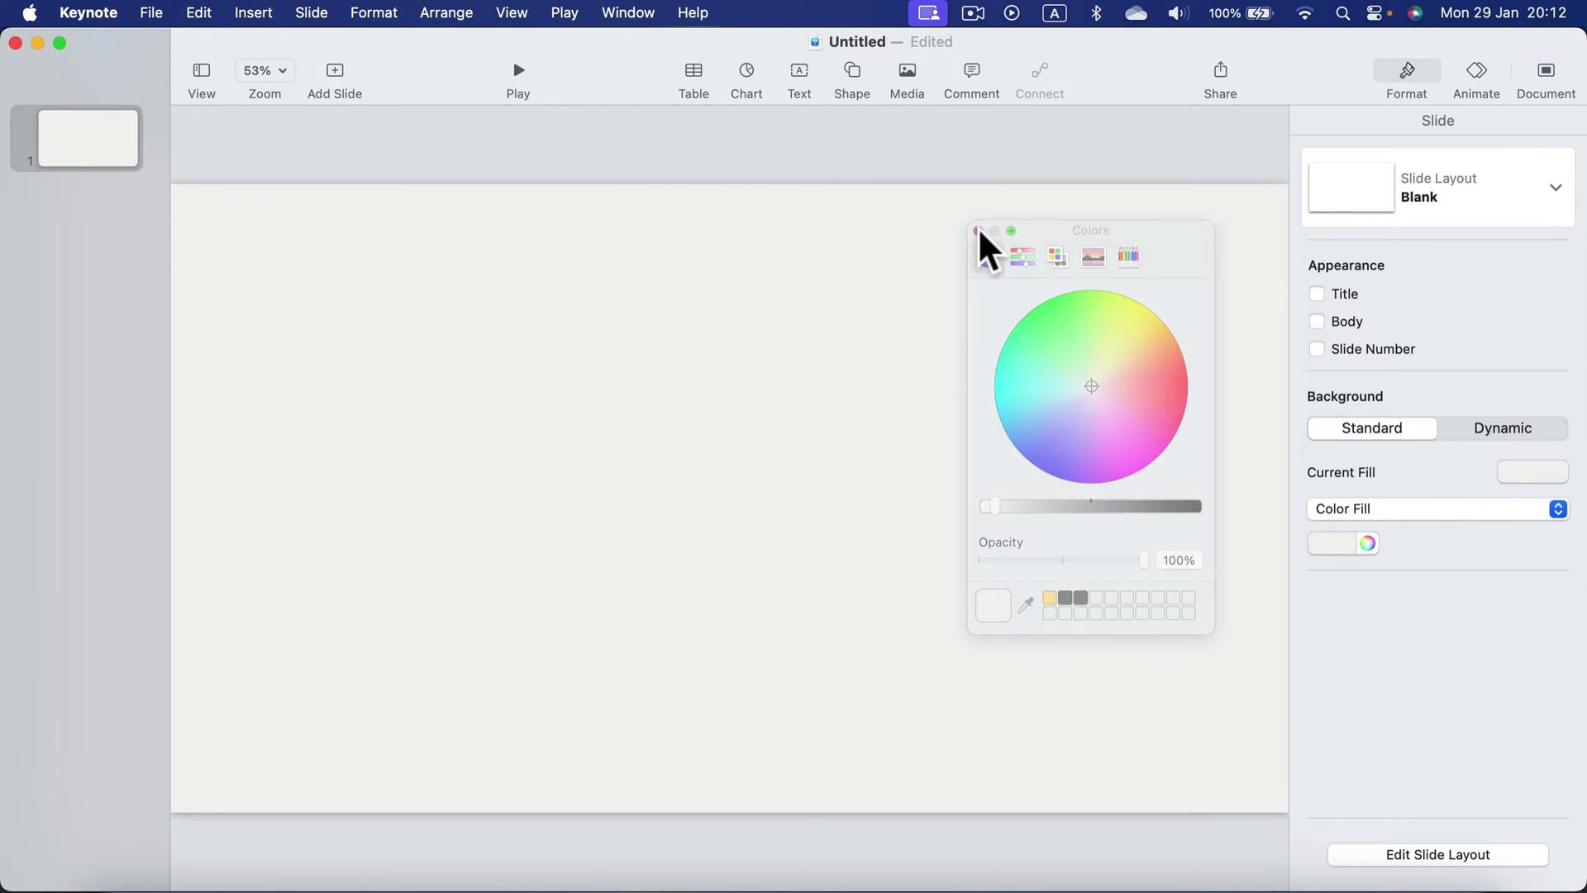
# Insert a square and stretch it into a full-width bar across the slide's top.
pyautogui.click(847, 73)
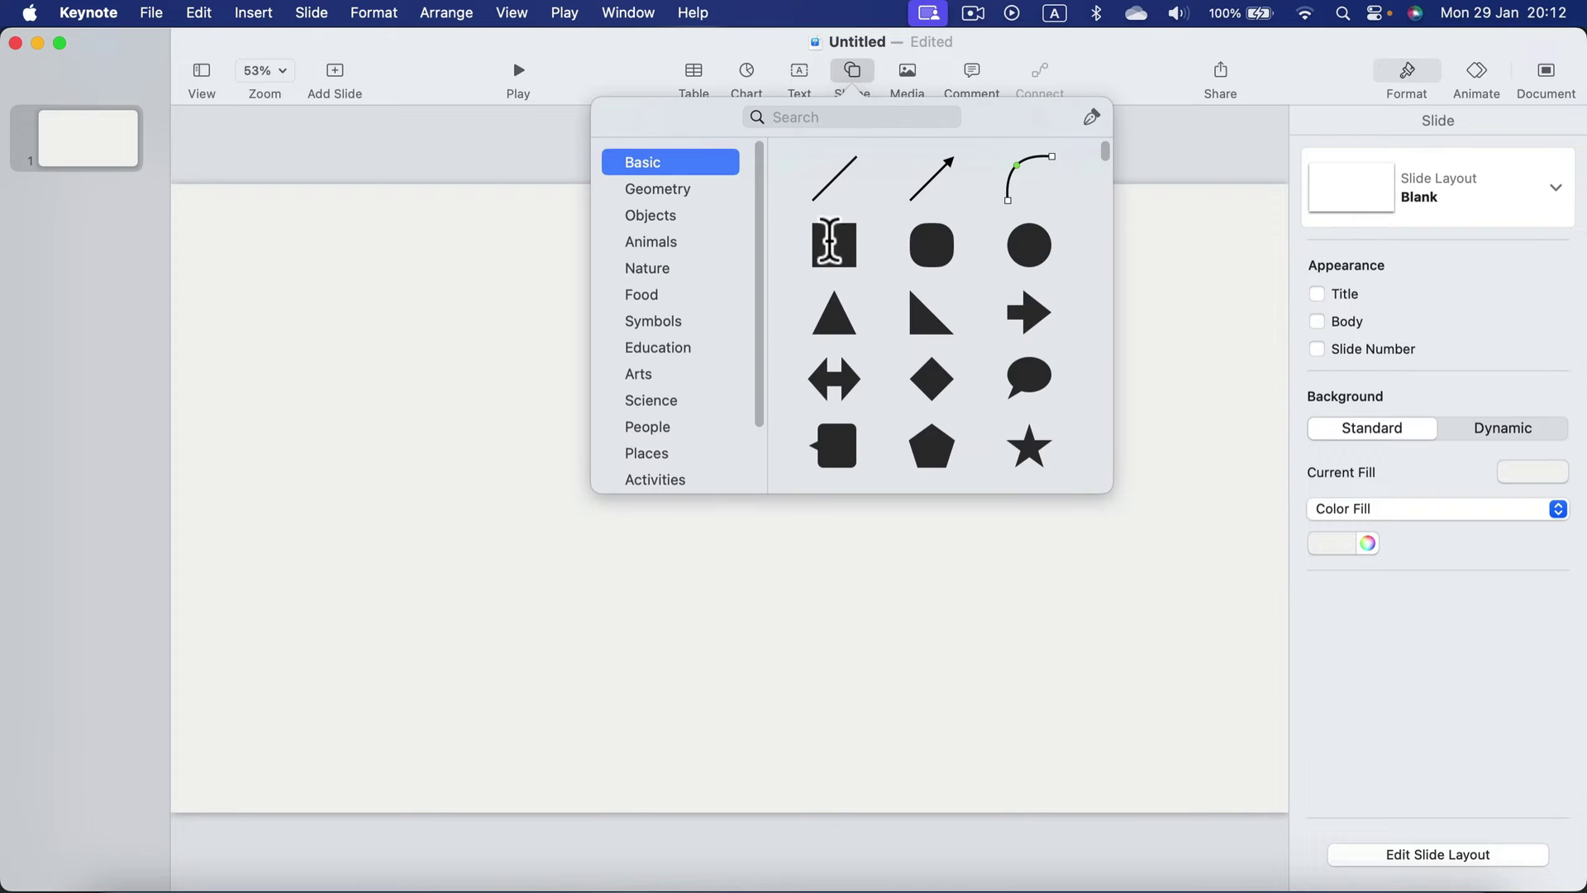
pyautogui.click(834, 245)
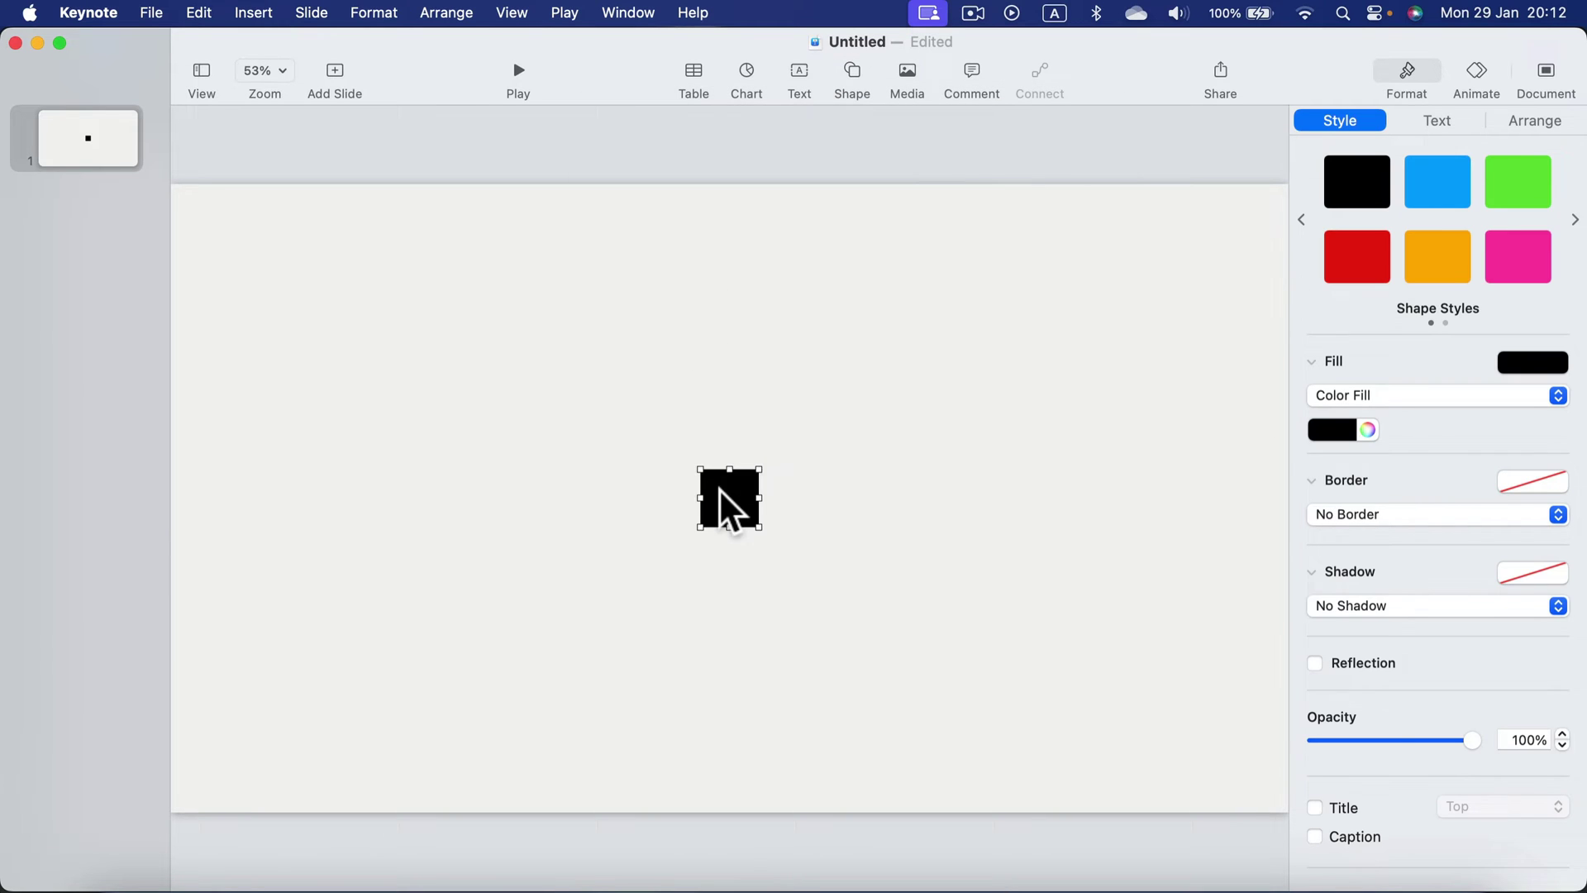
pyautogui.moveTo(719, 489); pyautogui.dragTo(1288, 233)
pyautogui.moveTo(729, 243); pyautogui.dragTo(729, 298)
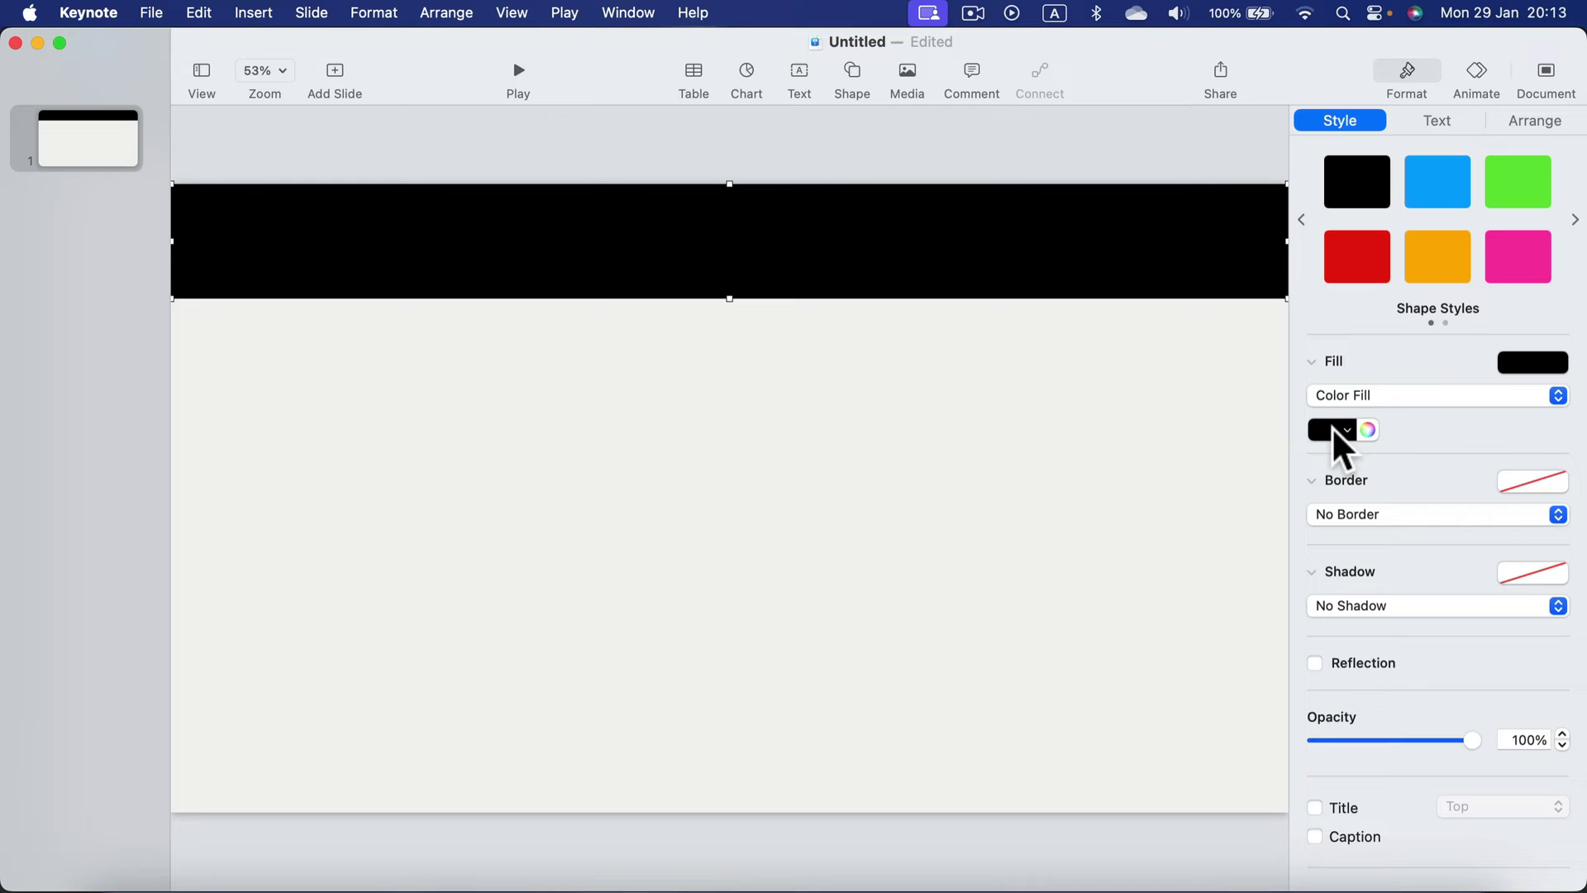
# Fill the bar white and add a drop shadow with 19 pt blur, 6 pt offset, 17% opacity.
pyautogui.click(1544, 364)
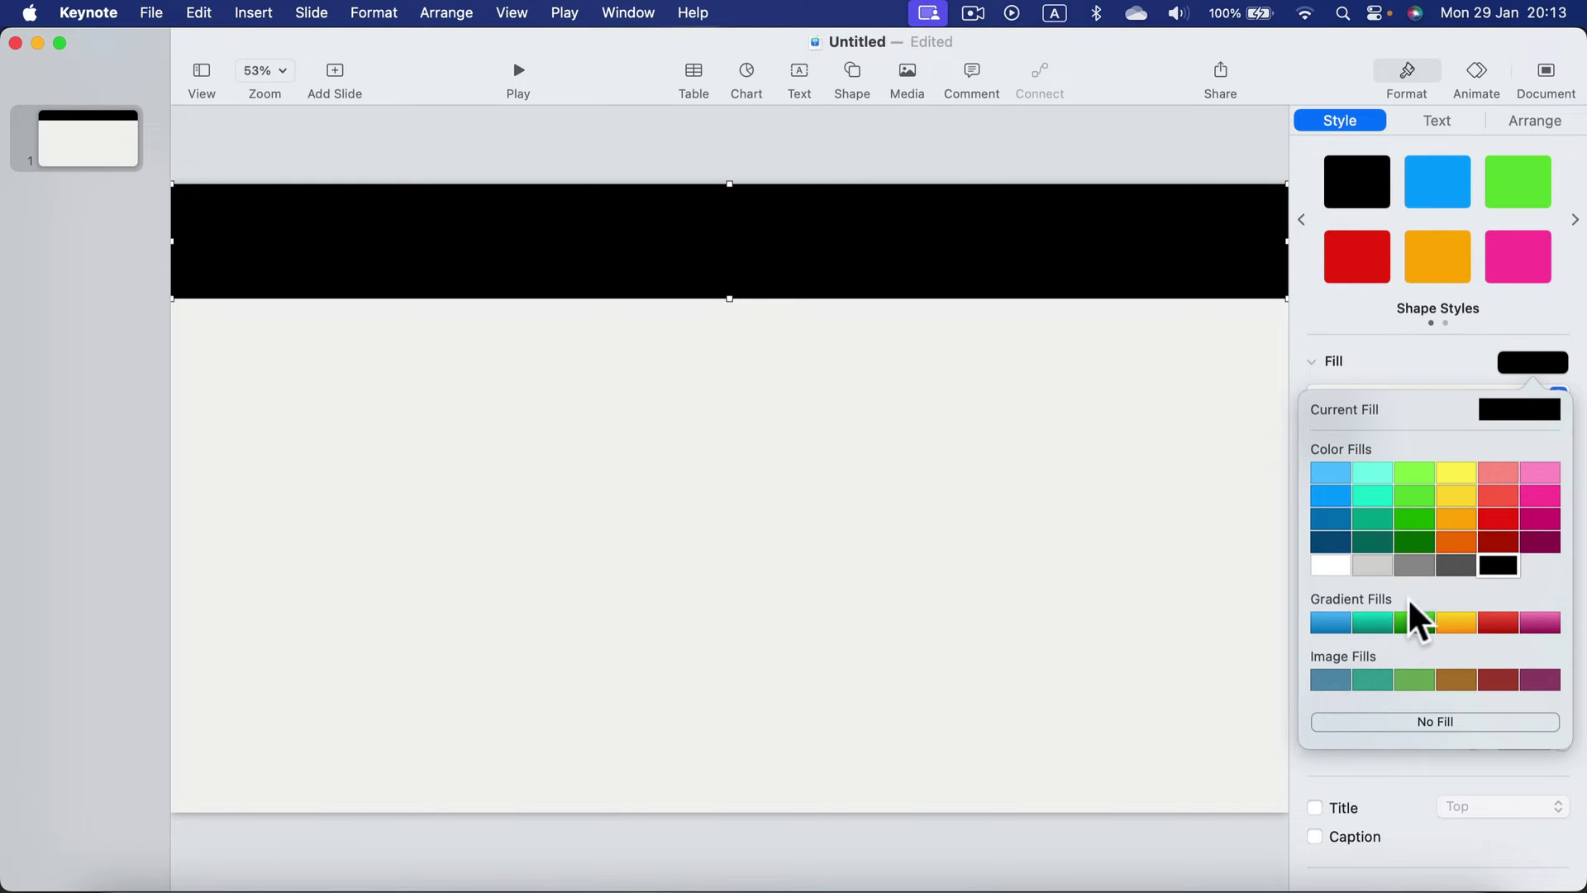
pyautogui.click(1326, 572)
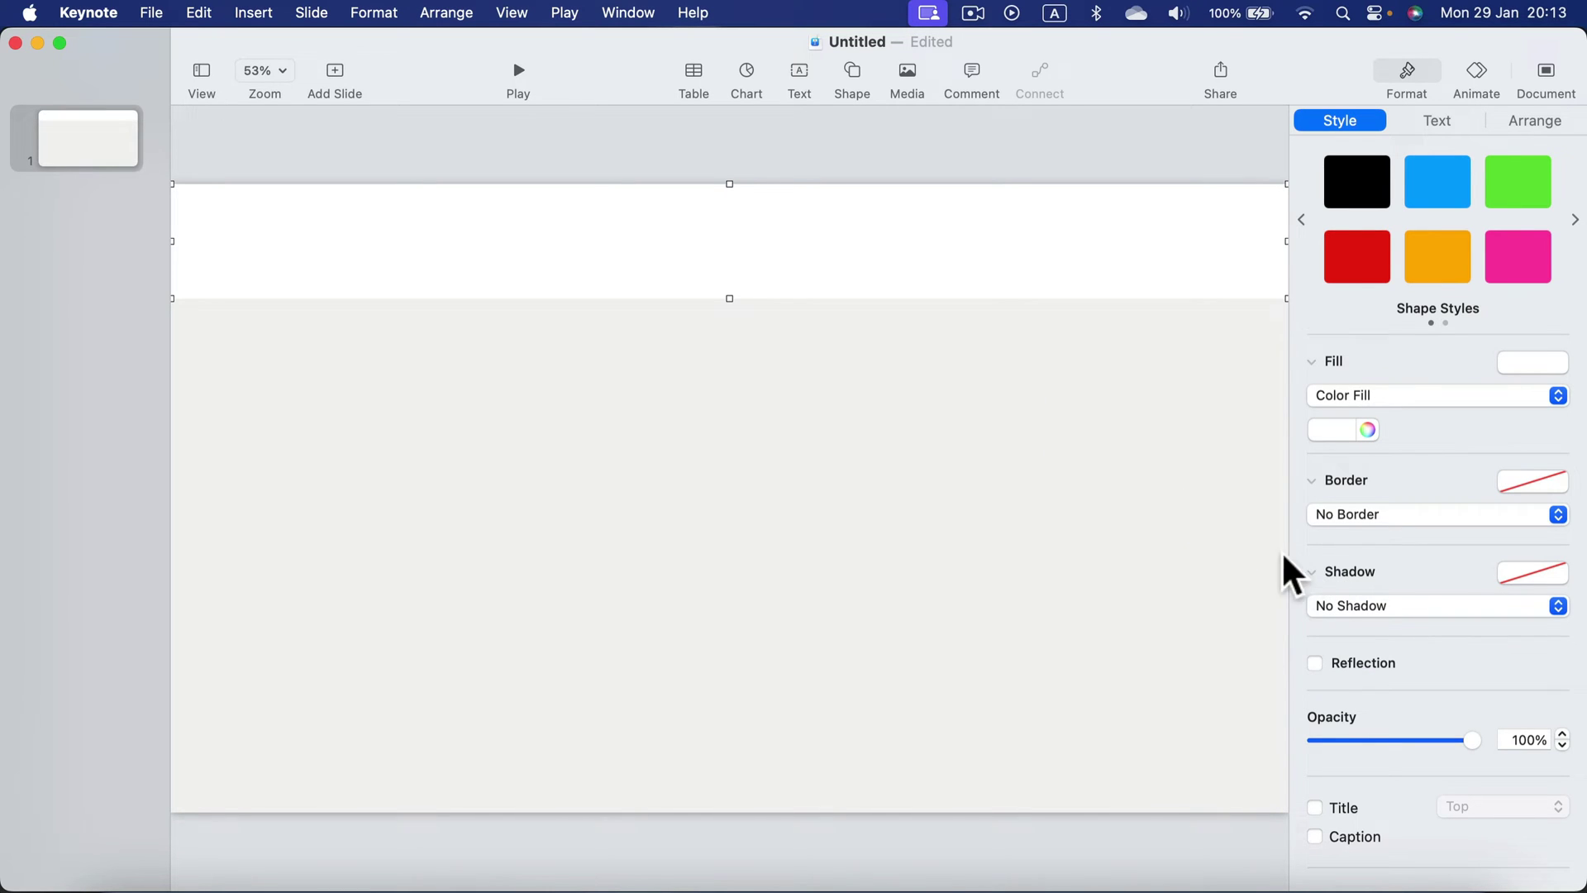
pyautogui.click(1533, 572)
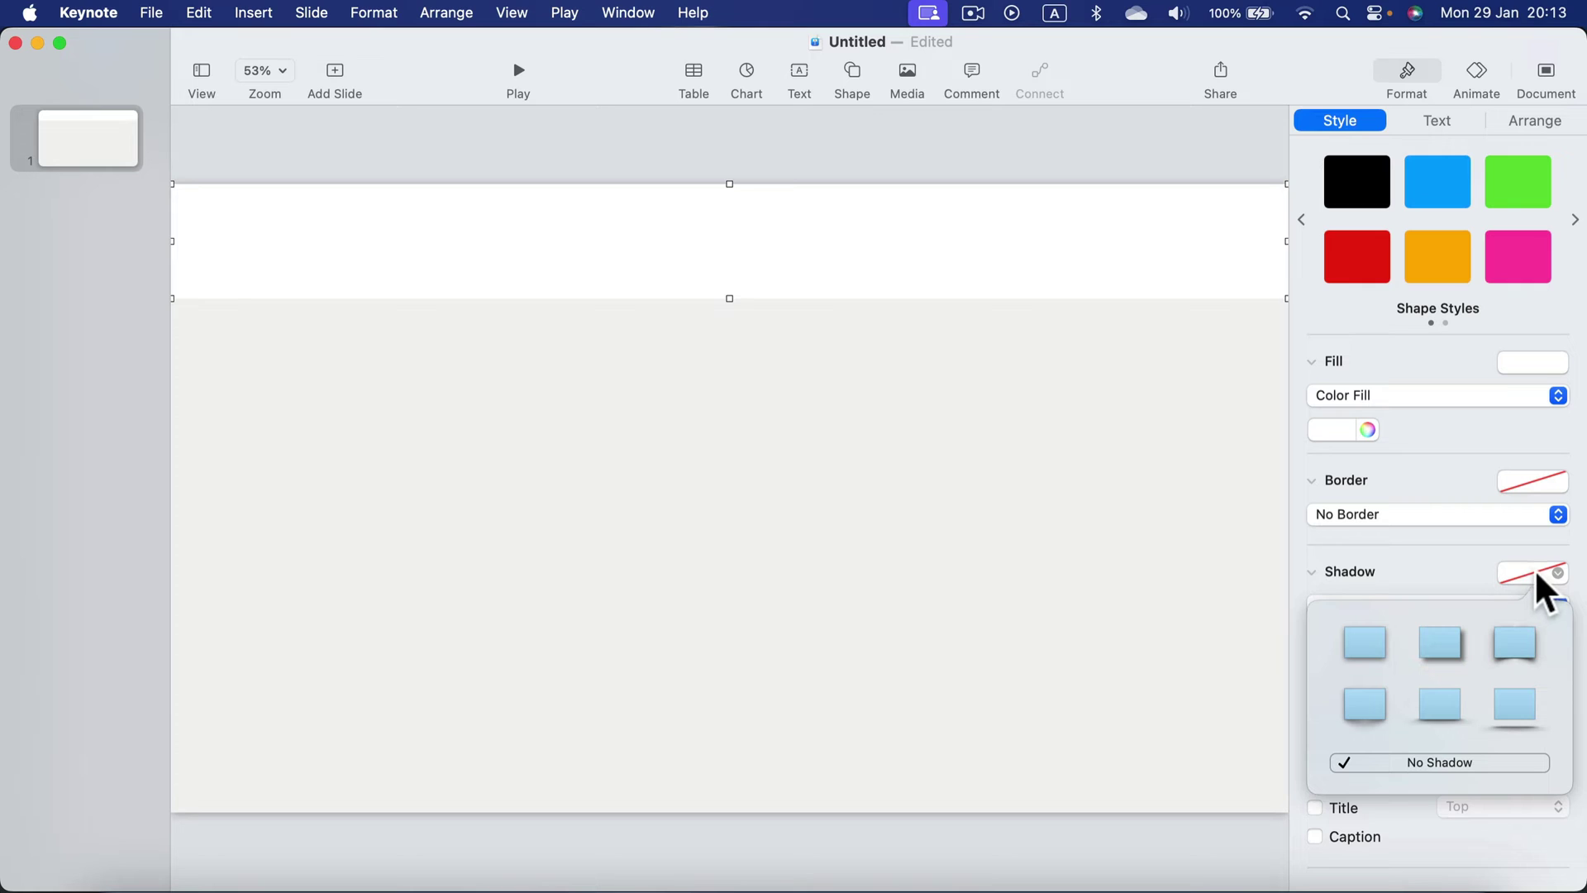
pyautogui.click(1360, 645)
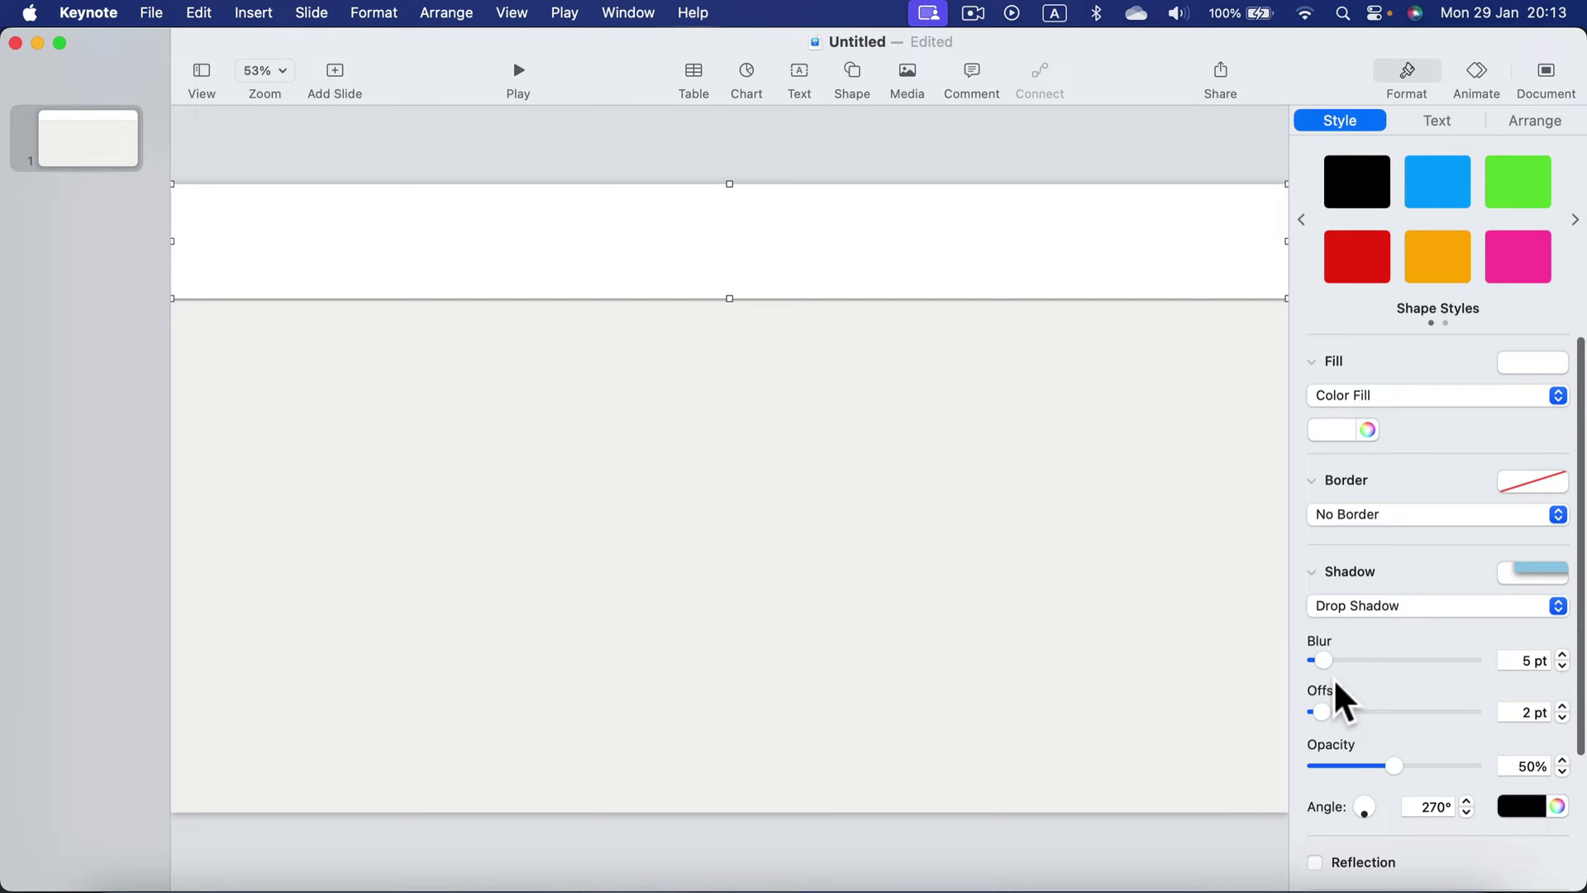
pyautogui.moveTo(1326, 710); pyautogui.dragTo(1352, 681)
pyautogui.moveTo(1396, 762); pyautogui.dragTo(1338, 762)
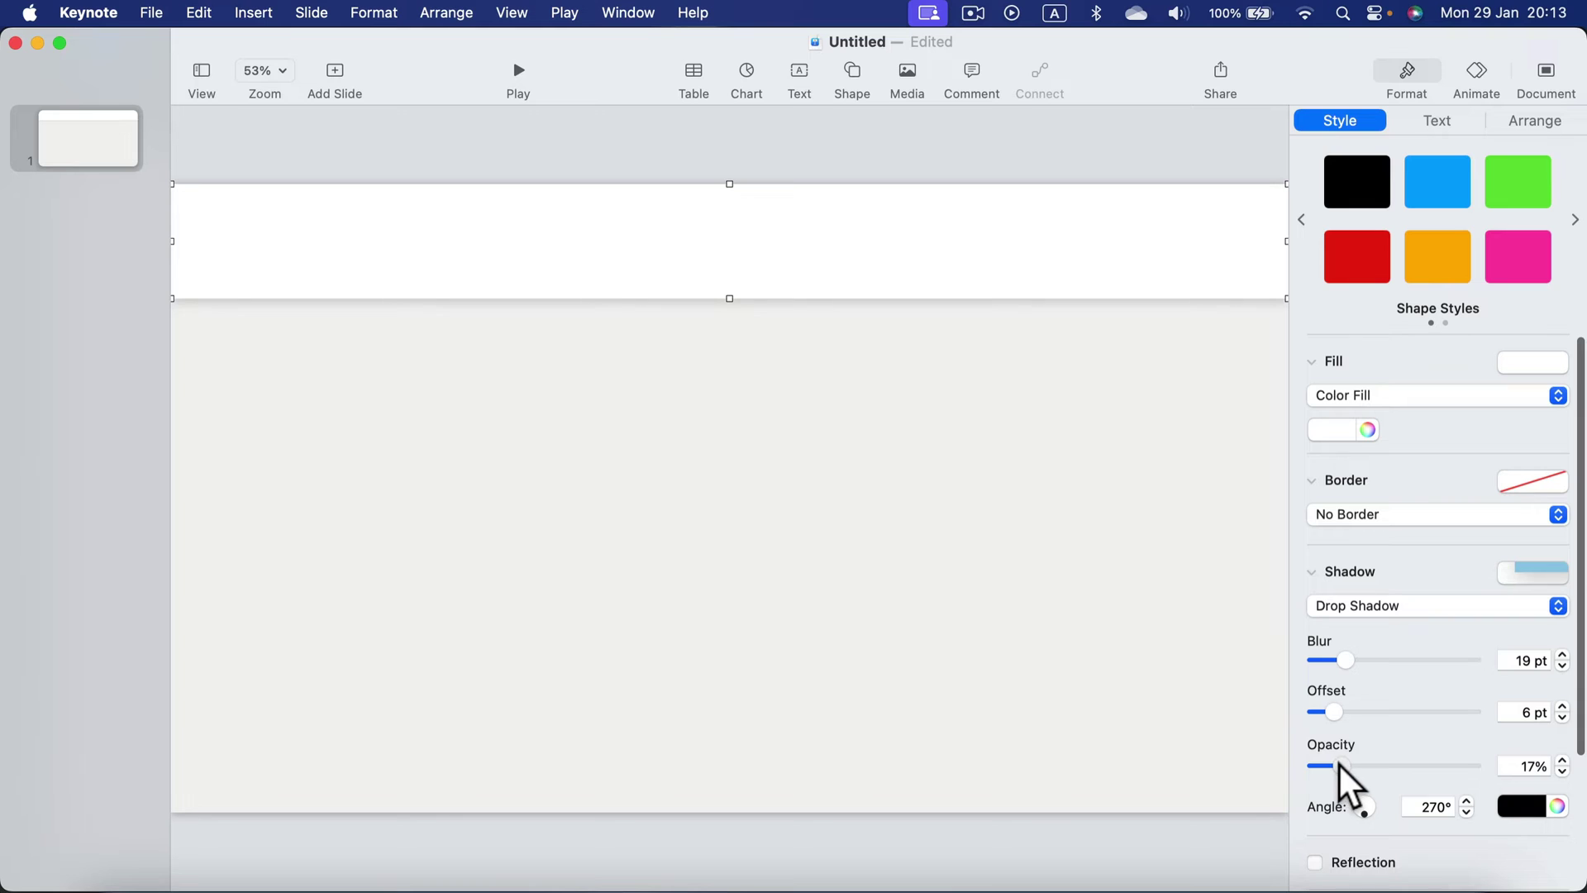
pyautogui.click(820, 335)
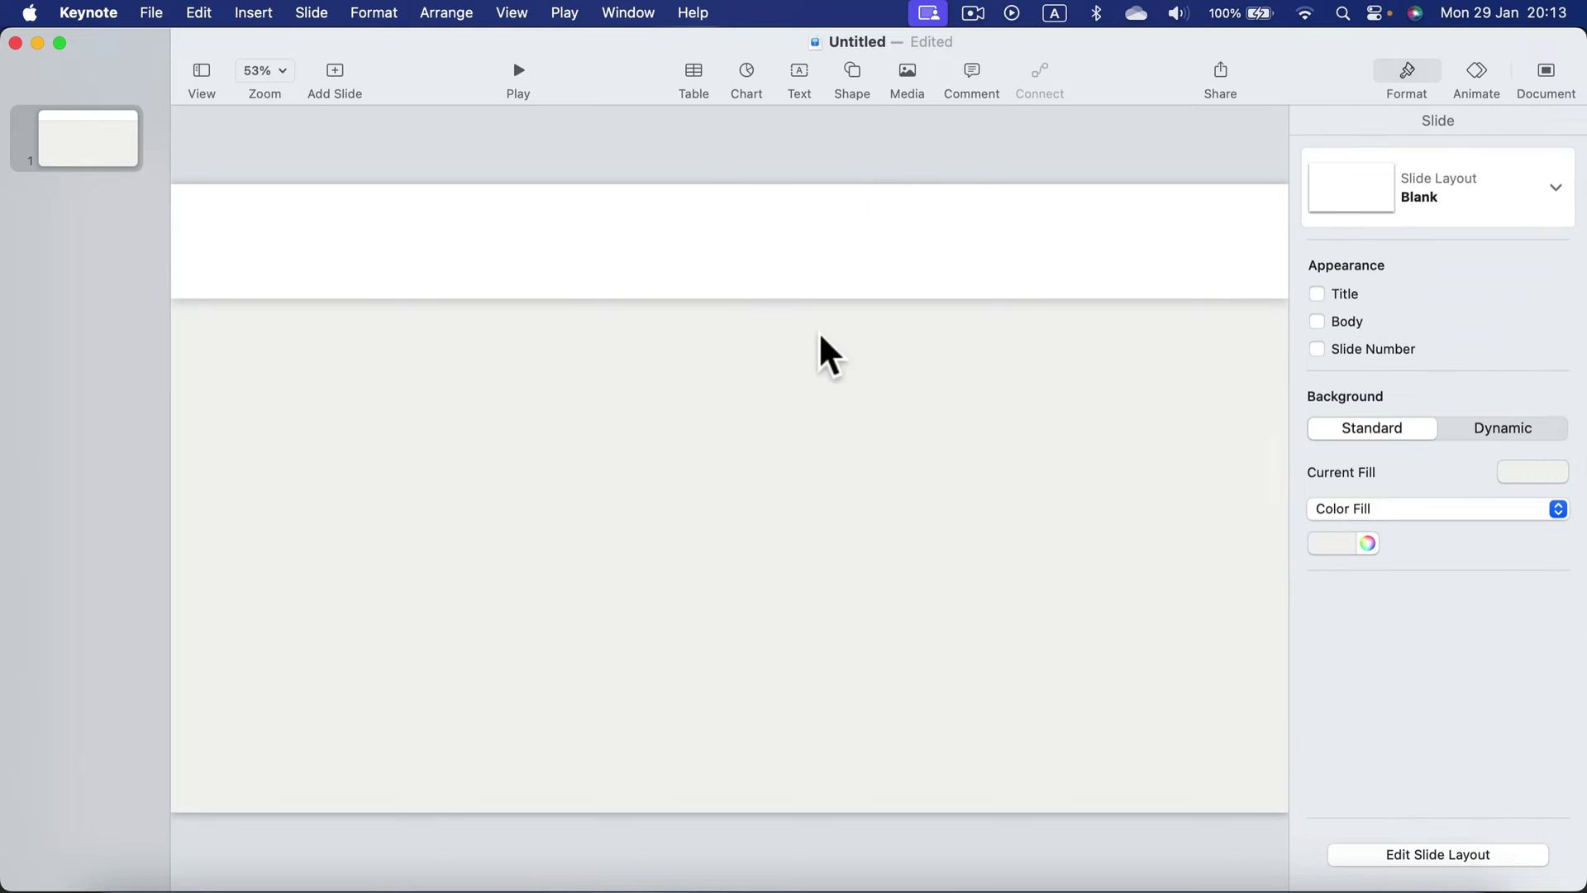
# Paste the question 'What European country doesn't have mosquitos?' into the white bar.
pyautogui.doubleClick(701, 233)
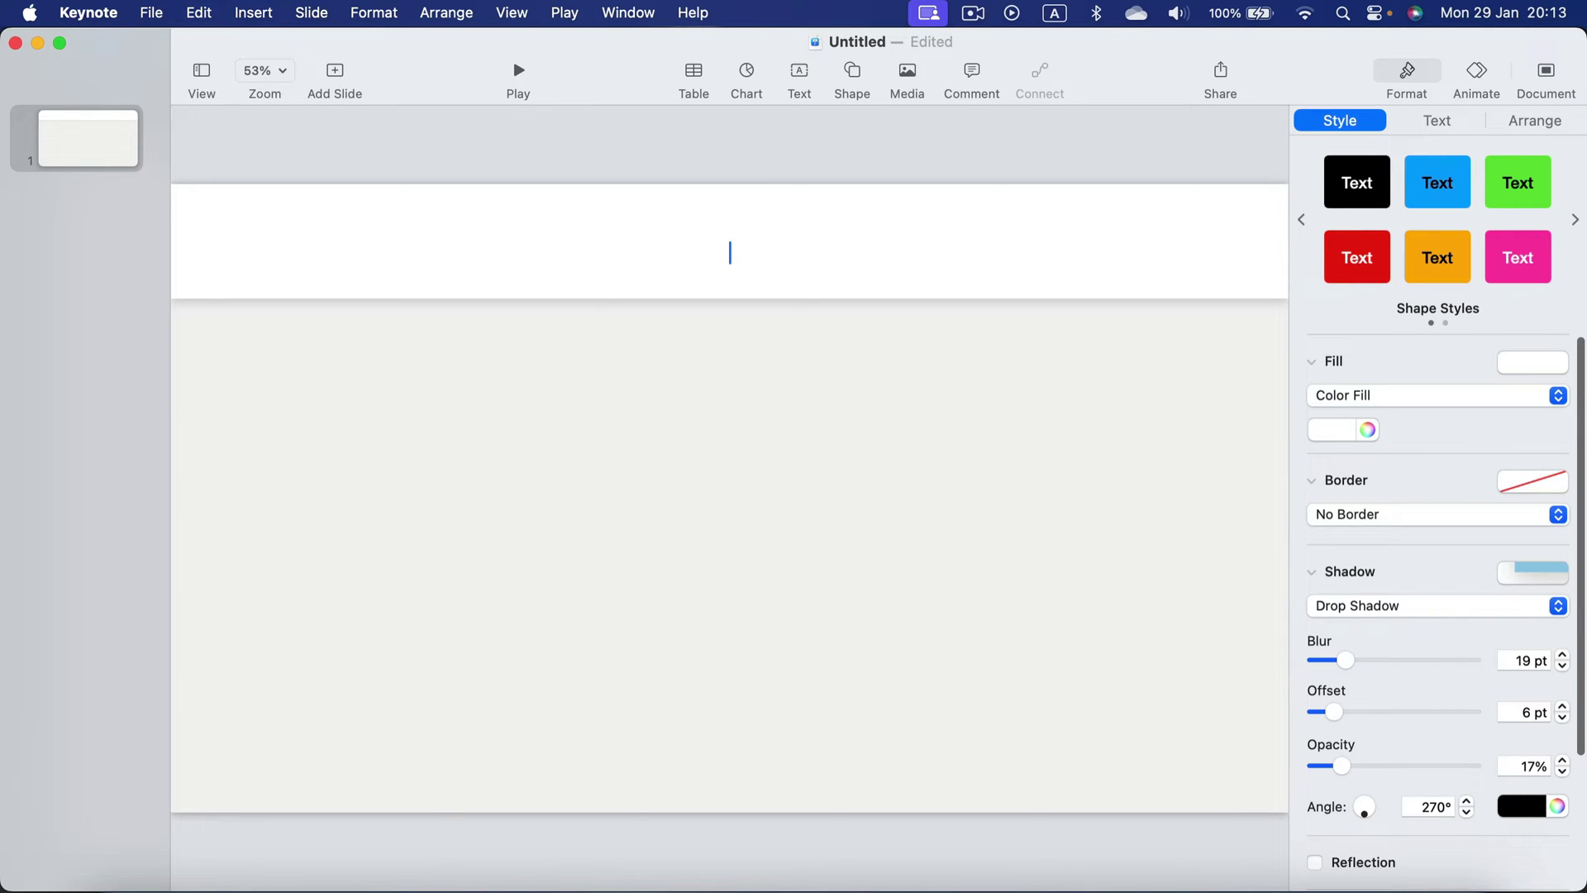
pyautogui.write('What European country doesn’t have mosquitos?')
pyautogui.press('super+a')
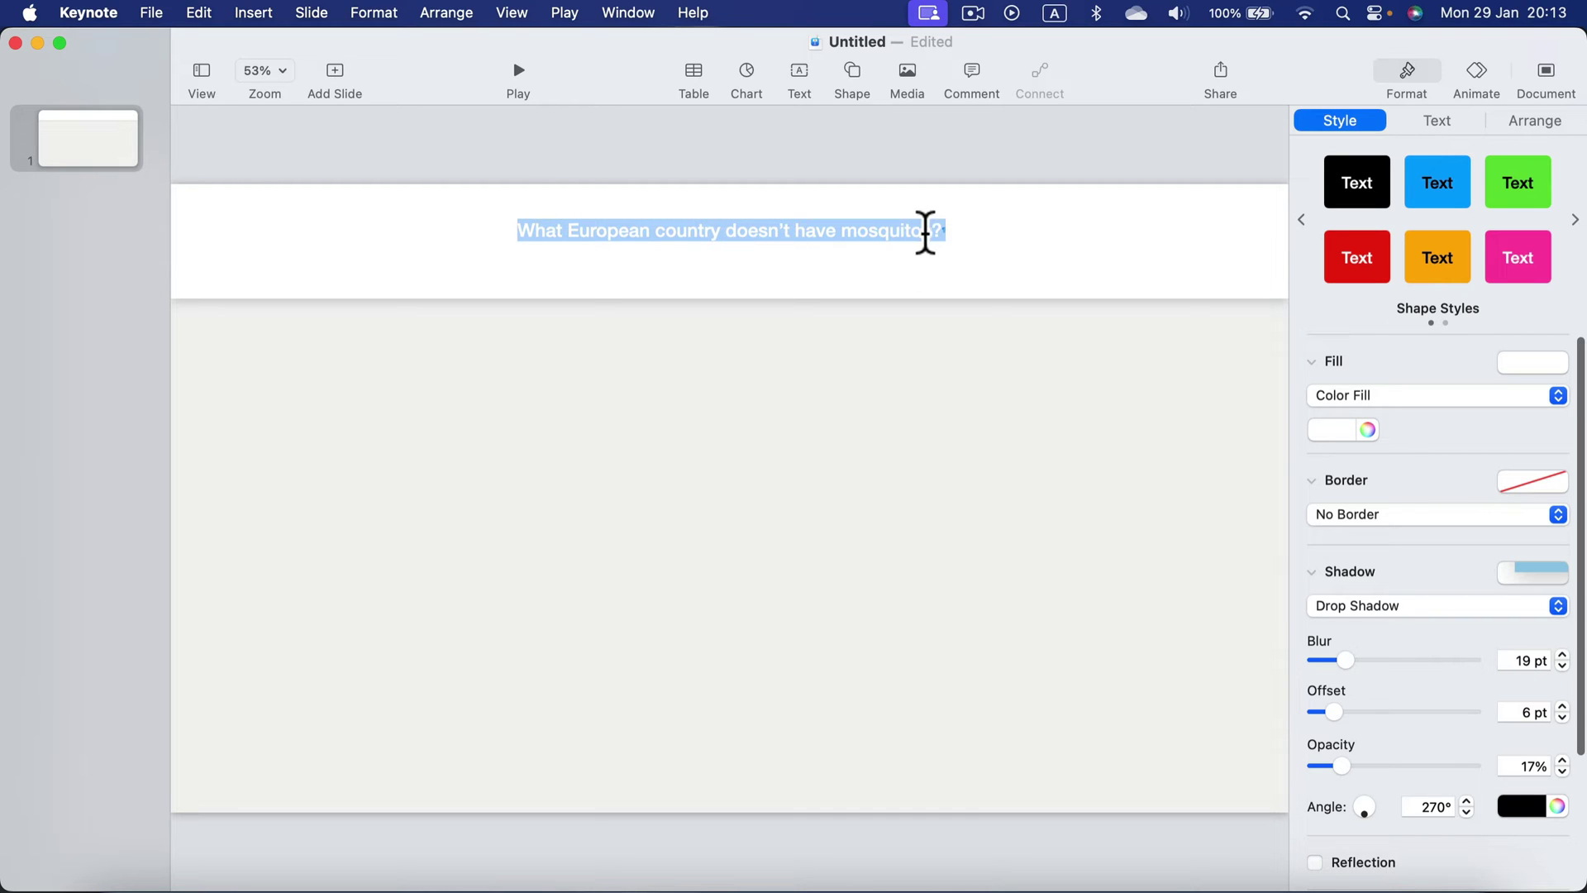
# Make the question text black at 58 pt.
pyautogui.click(1419, 117)
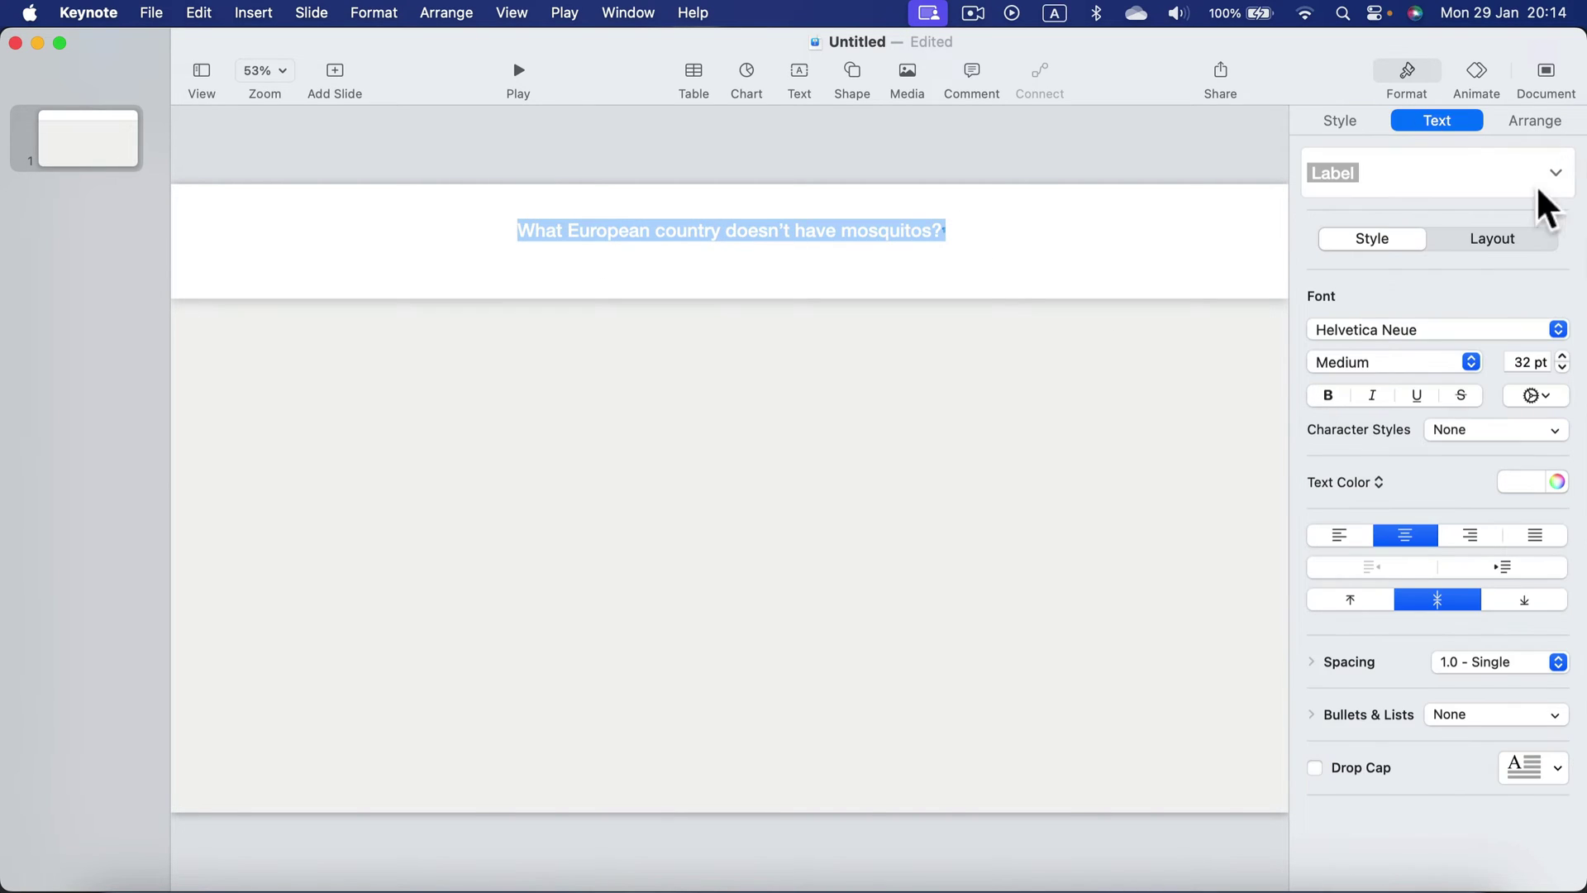
pyautogui.click(1520, 477)
pyautogui.click(1486, 619)
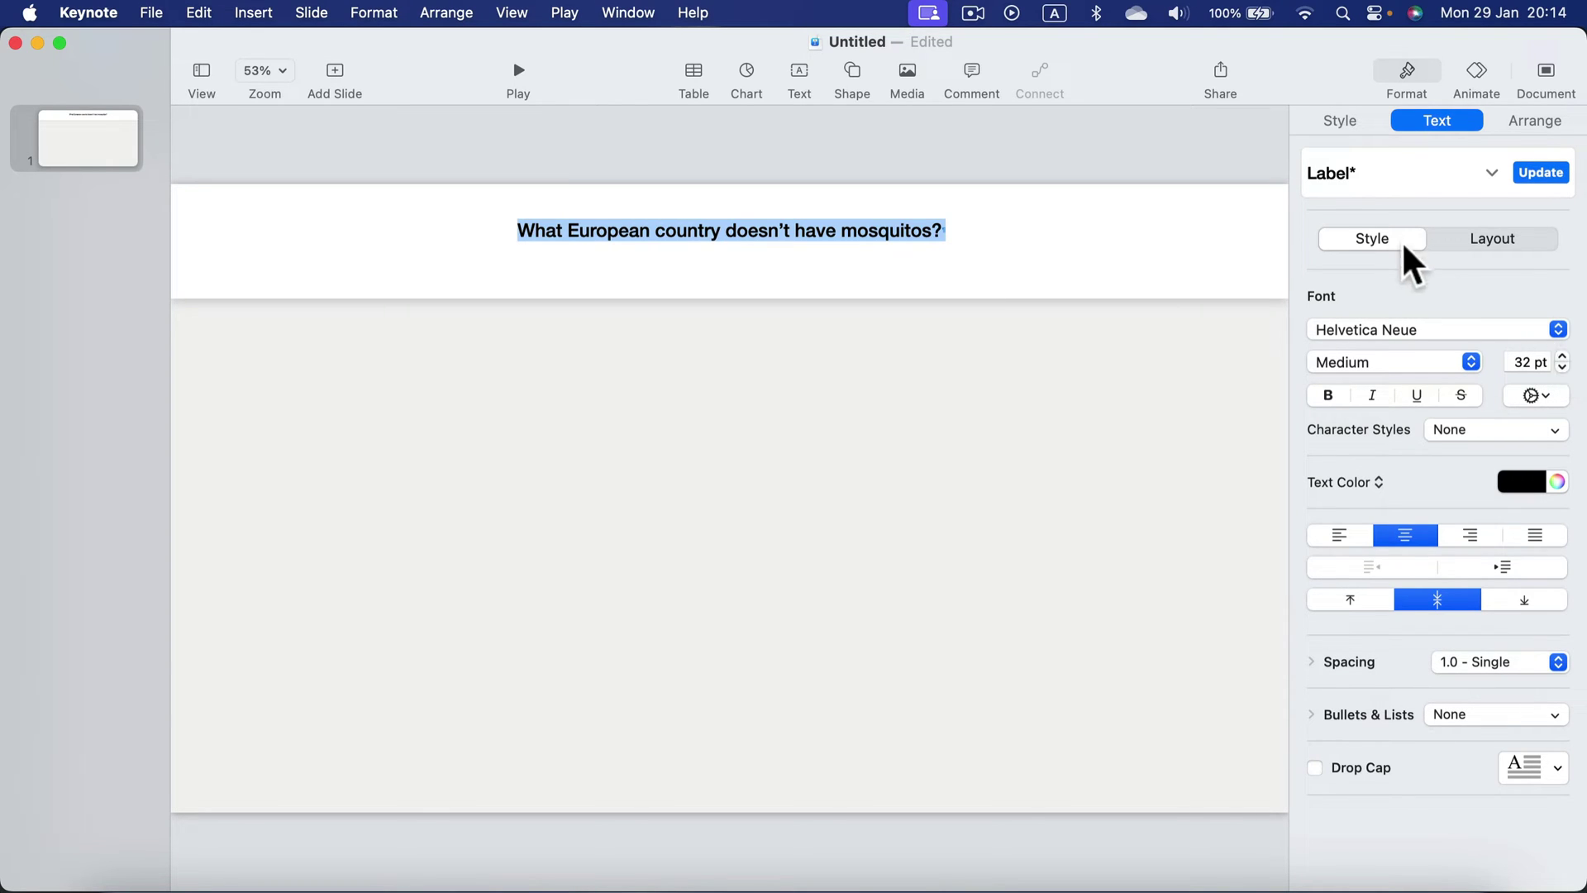
pyautogui.click(1562, 356)
pyautogui.click(1562, 356)
pyautogui.click(1562, 356)
pyautogui.click(1562, 356)
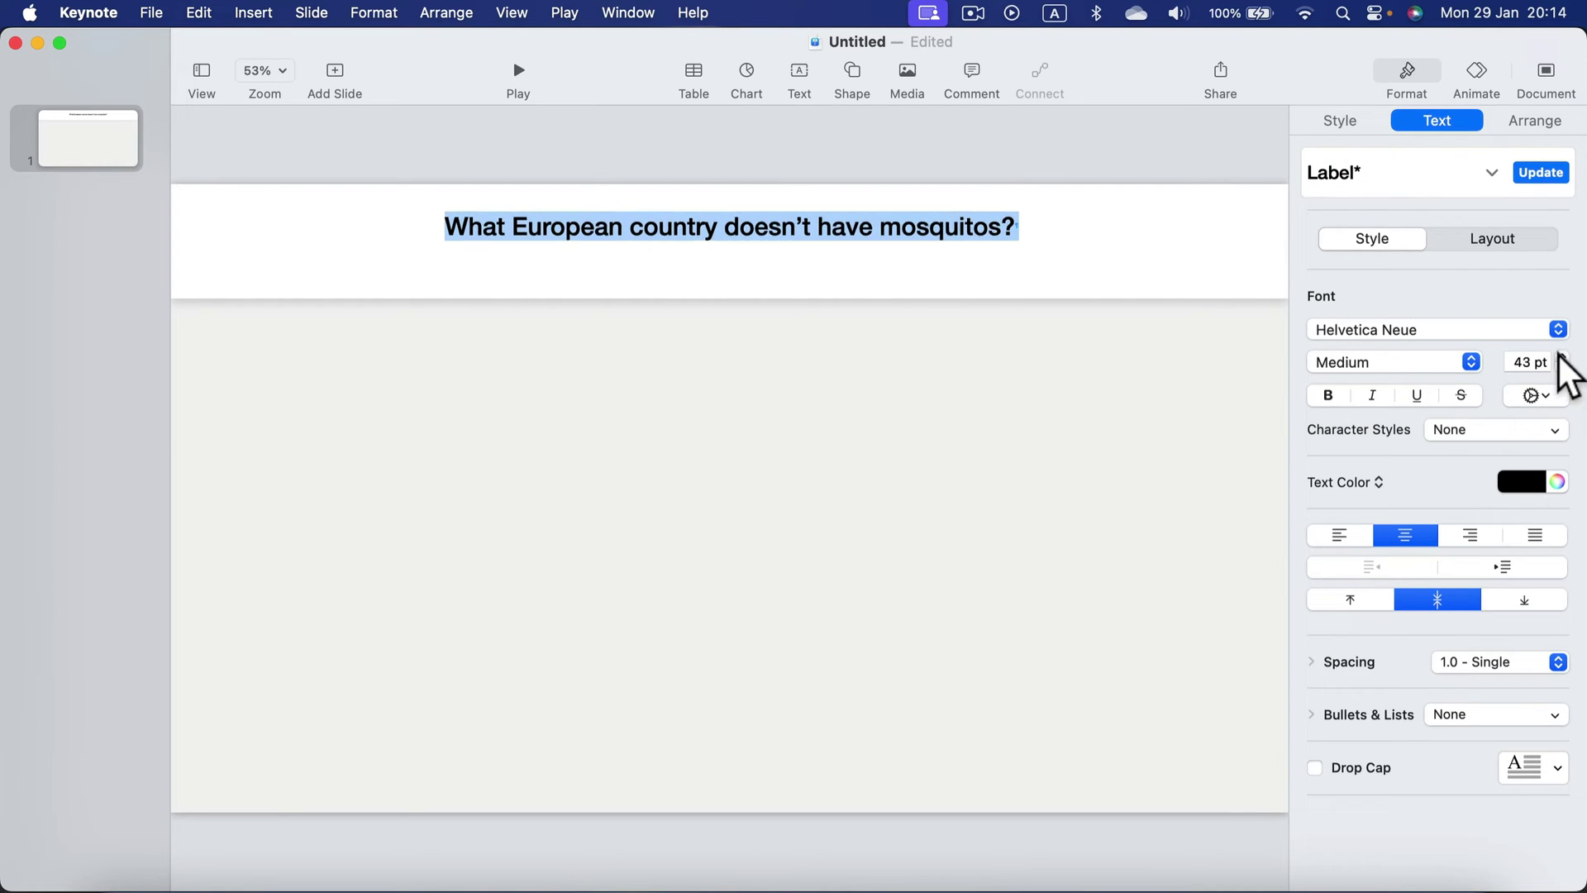
pyautogui.click(1562, 356)
pyautogui.click(1562, 356)
pyautogui.click(1562, 356)
pyautogui.click(1562, 356)
pyautogui.click(1562, 356)
pyautogui.click(1562, 356)
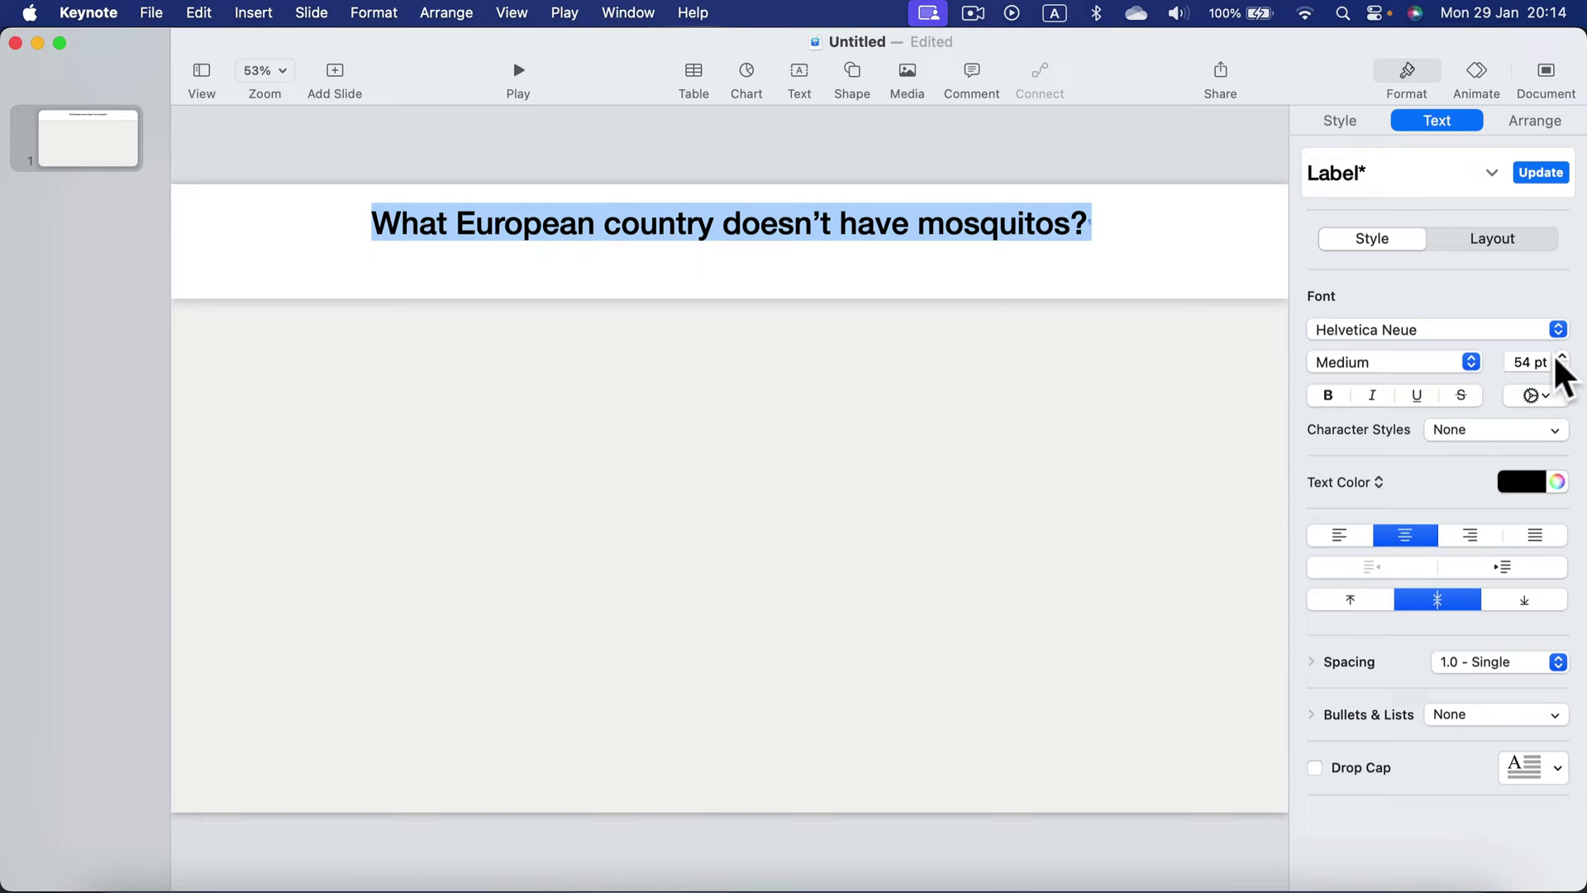
pyautogui.click(1562, 356)
pyautogui.click(1562, 357)
pyautogui.click(1562, 356)
pyautogui.click(1562, 356)
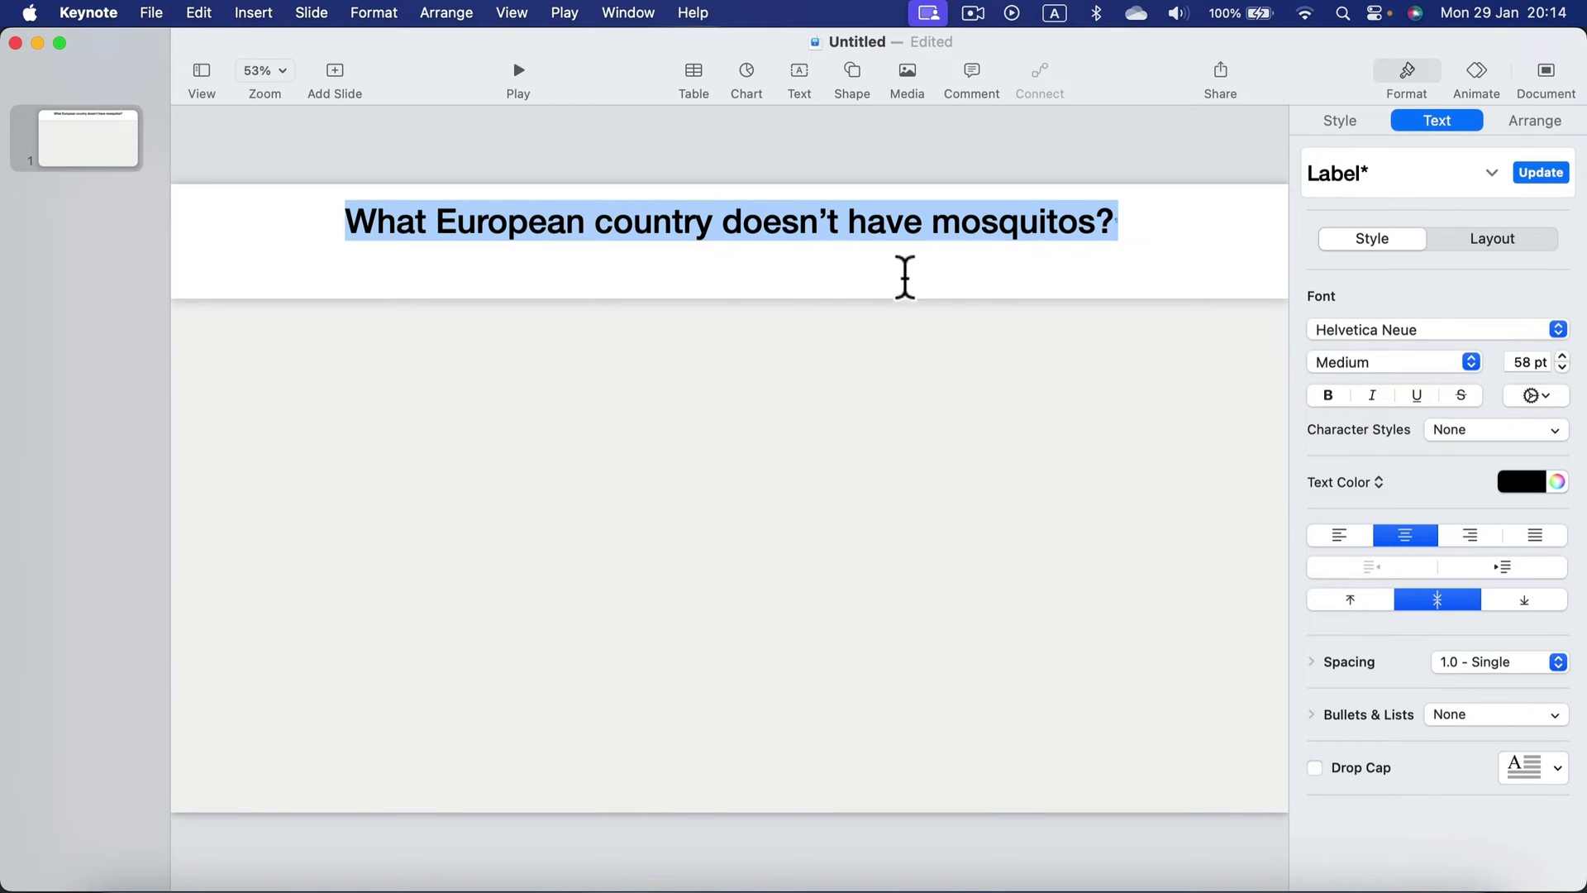
# Delete the empty line below the question and finish editing.
pyautogui.click(823, 273)
pyautogui.press('BackSpace')
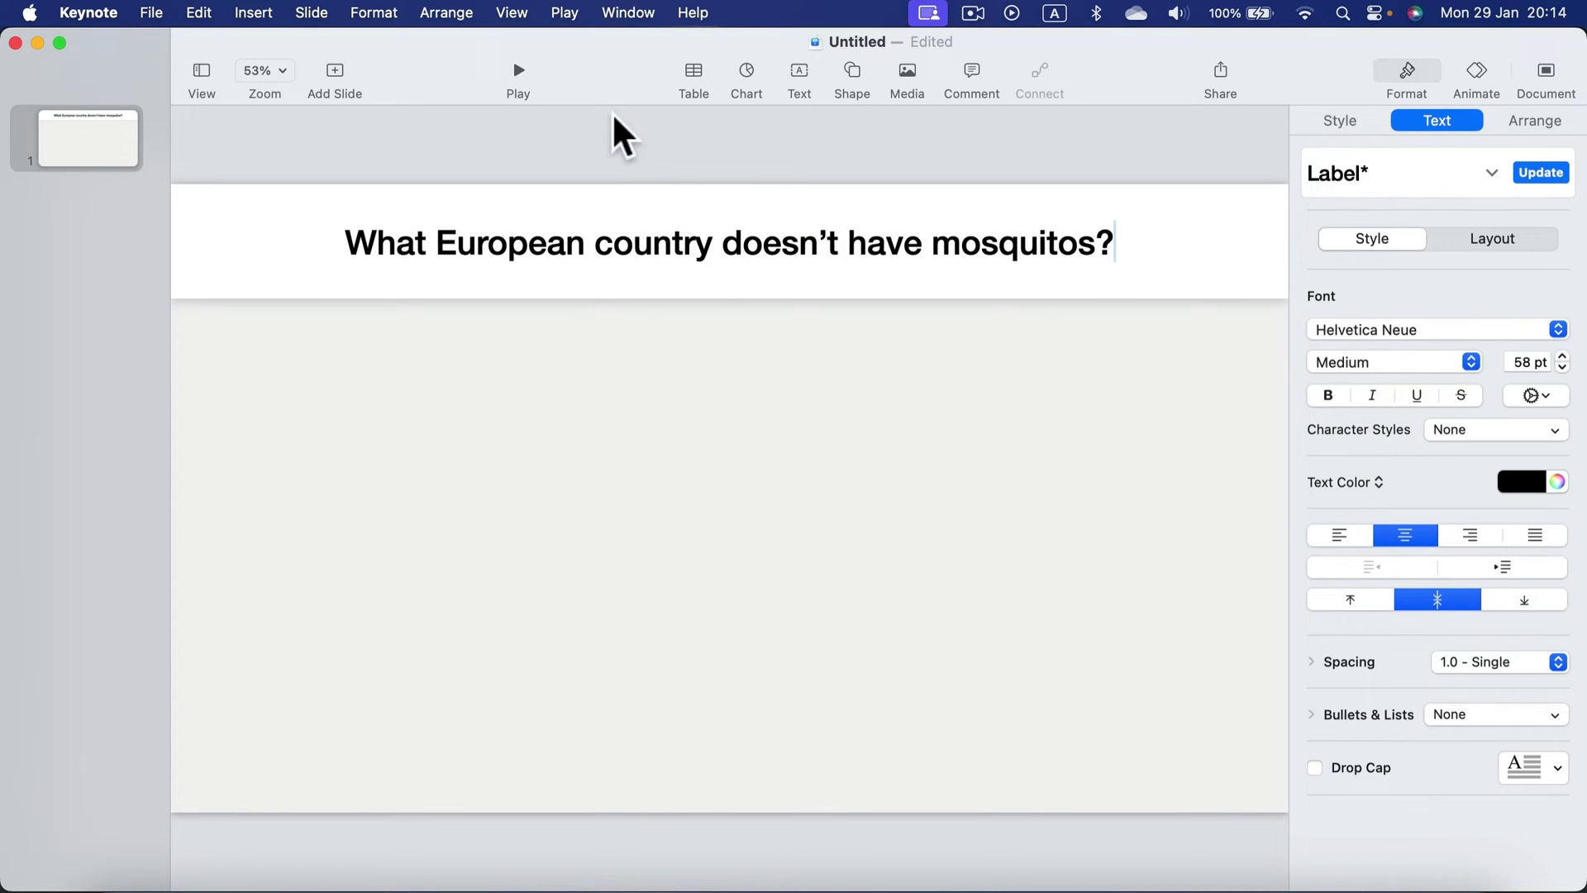
pyautogui.click(612, 171)
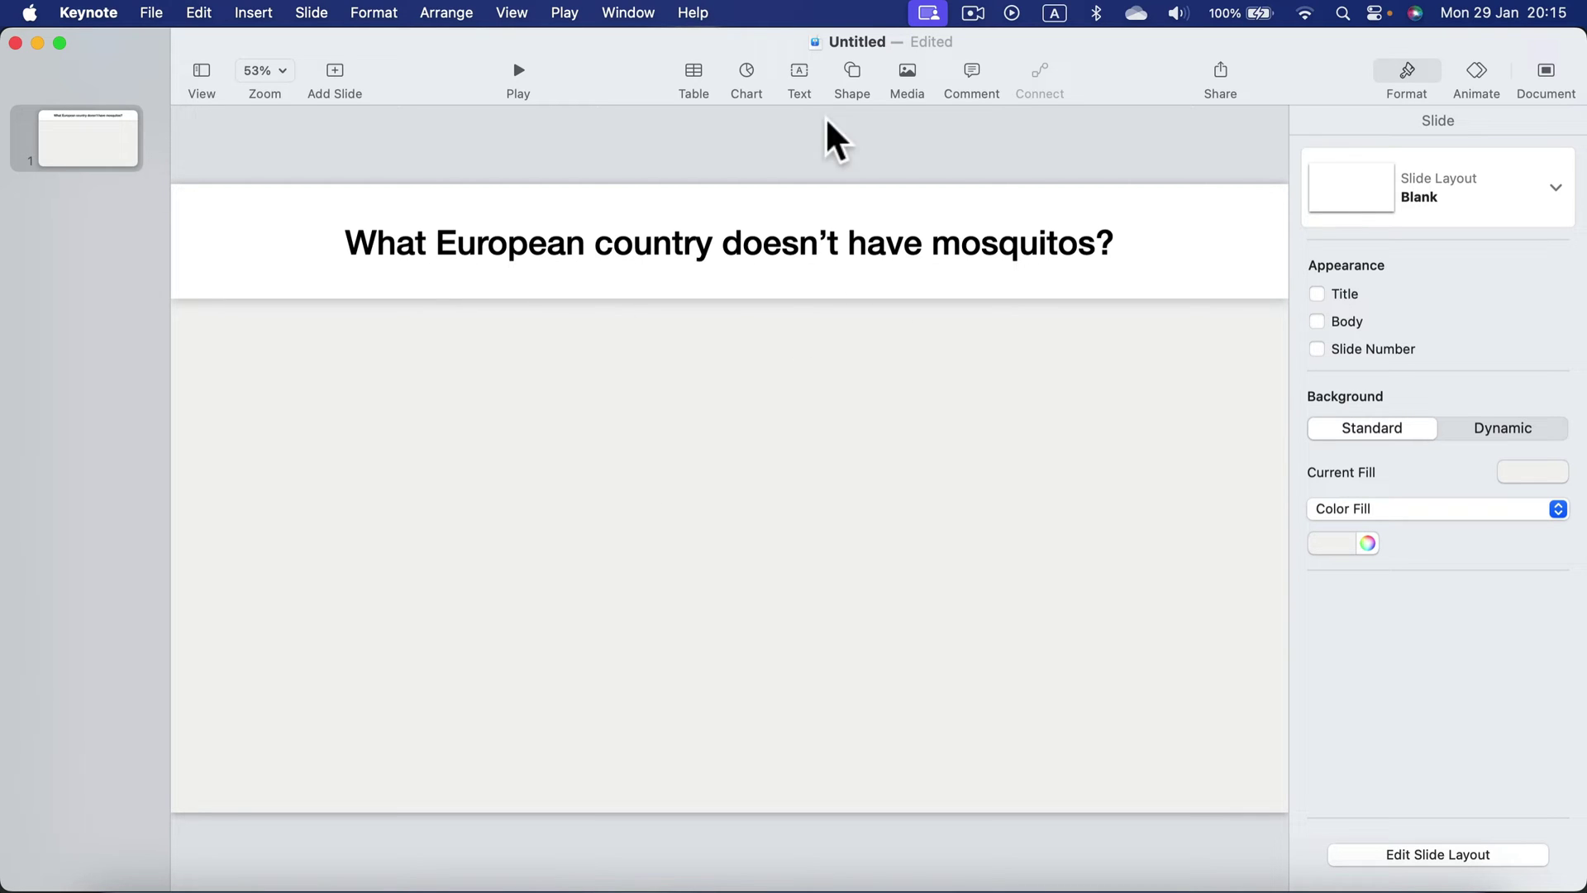
# Insert a rounded square and stretch it into a wide rectangle with 10 pt corners.
pyautogui.click(851, 70)
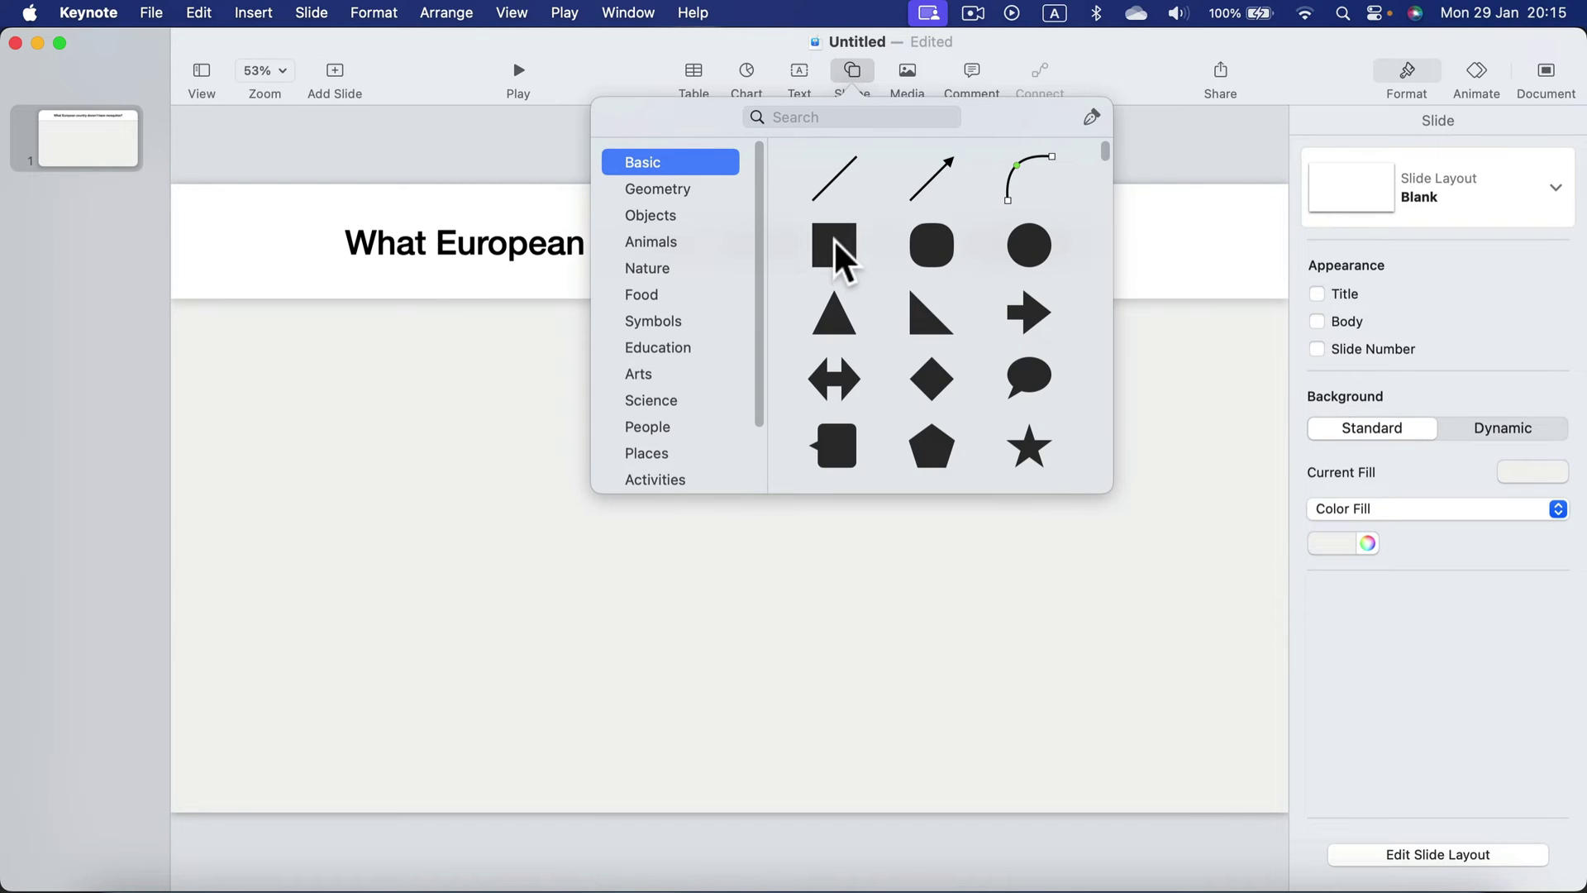
pyautogui.click(931, 263)
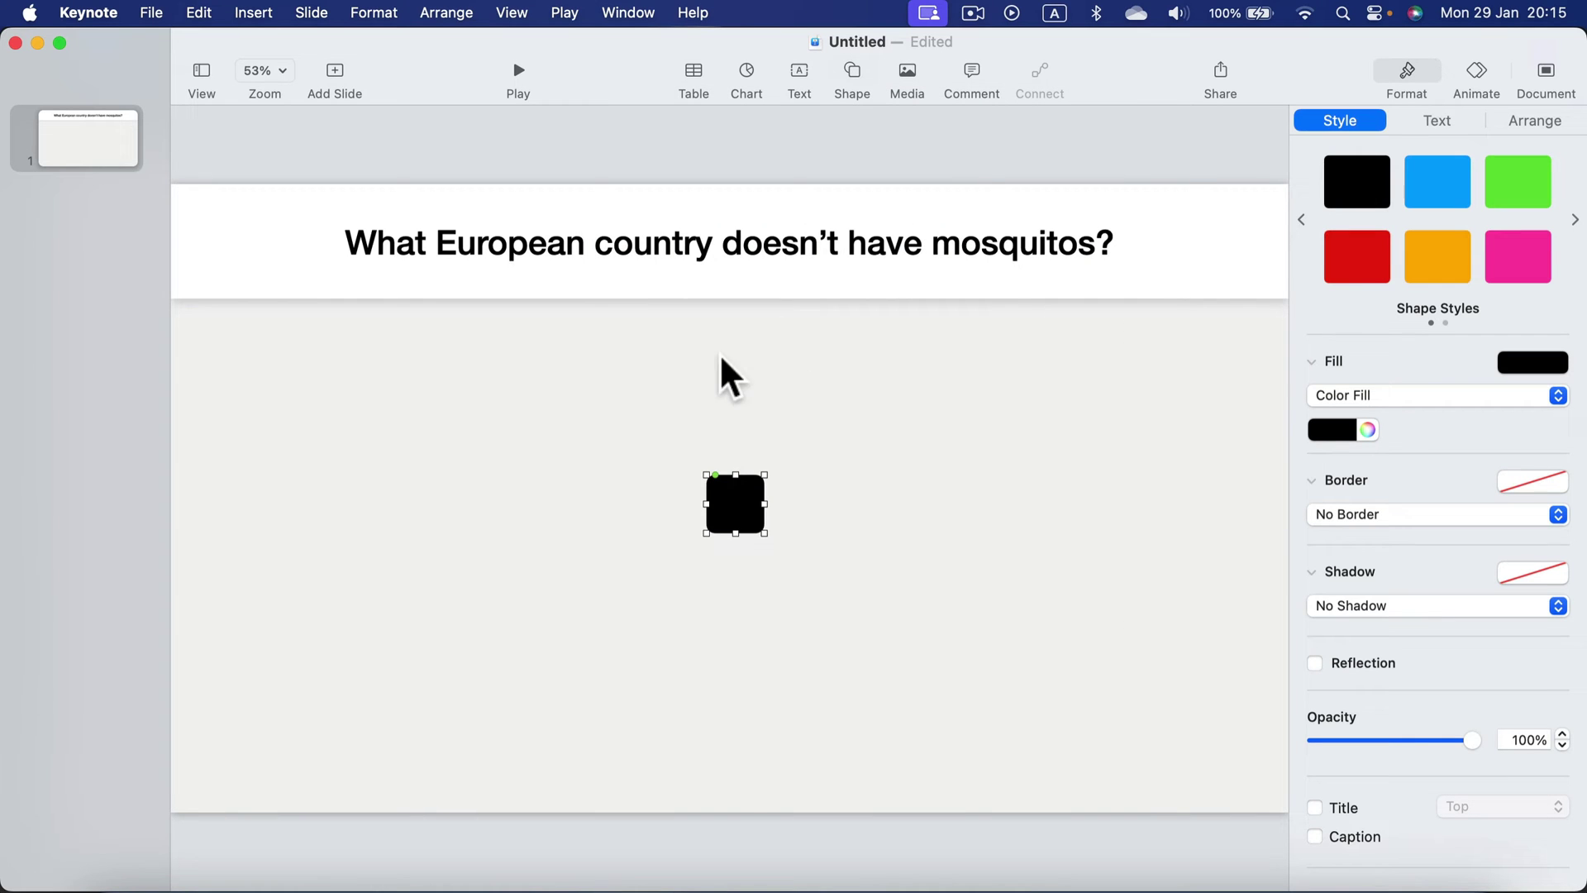
pyautogui.moveTo(763, 533); pyautogui.dragTo(1144, 679)
pyautogui.moveTo(729, 469)
pyautogui.mouseDown()
pyautogui.moveTo(704, 468)
pyautogui.moveTo(722, 468)
pyautogui.mouseUp()
pyautogui.moveTo(957, 581); pyautogui.dragTo(488, 590)
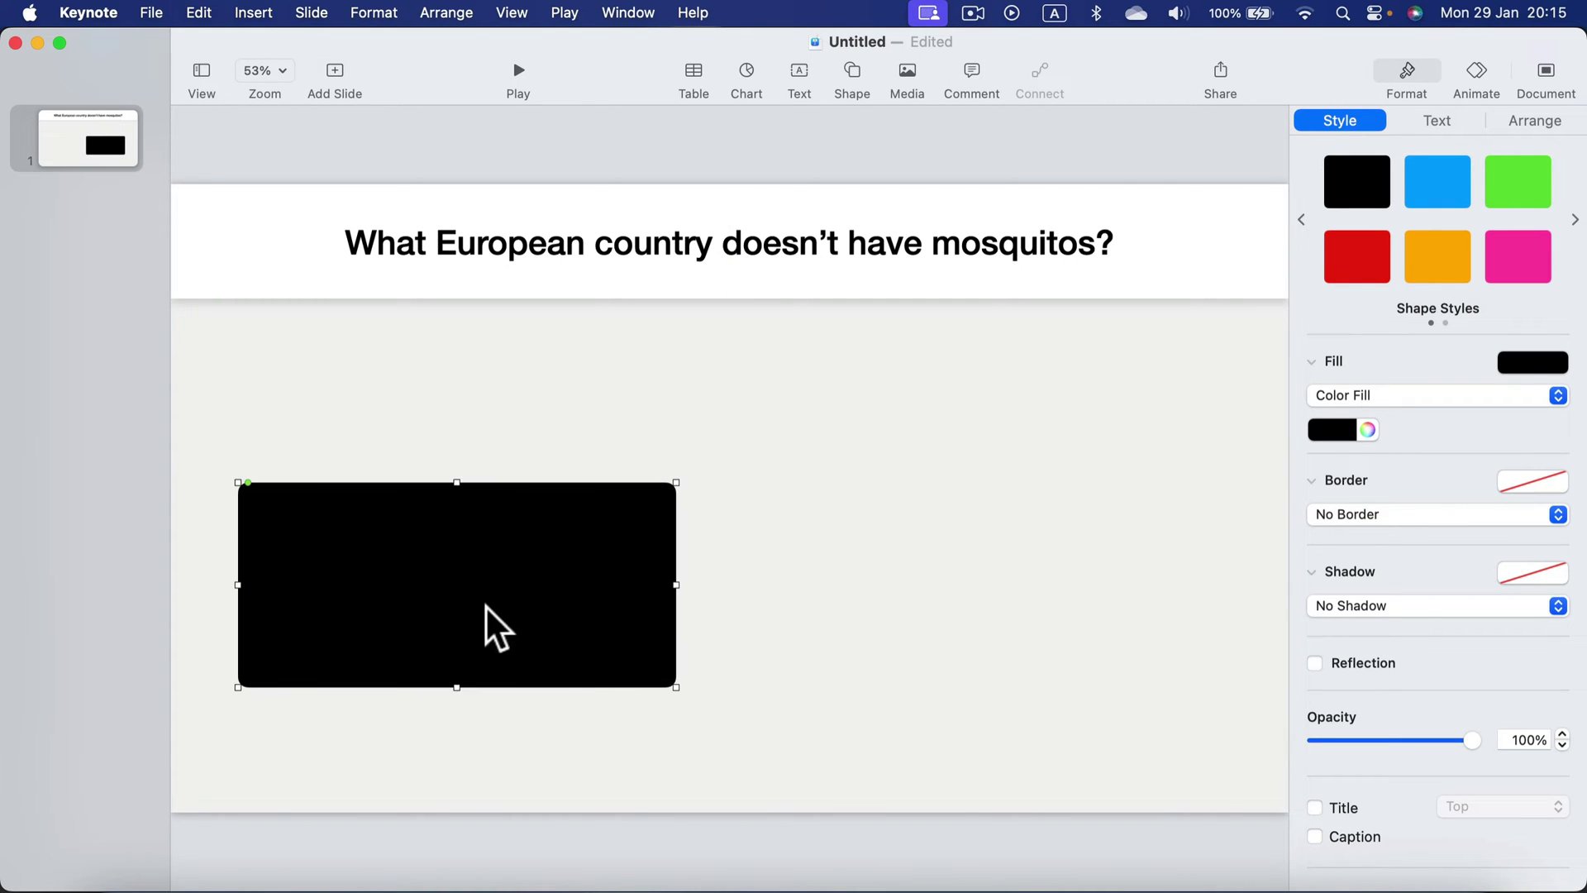
# At 50% zoom, move the rectangle to the left edge and resize it to about 938 × 242 pt.
pyautogui.click(279, 73)
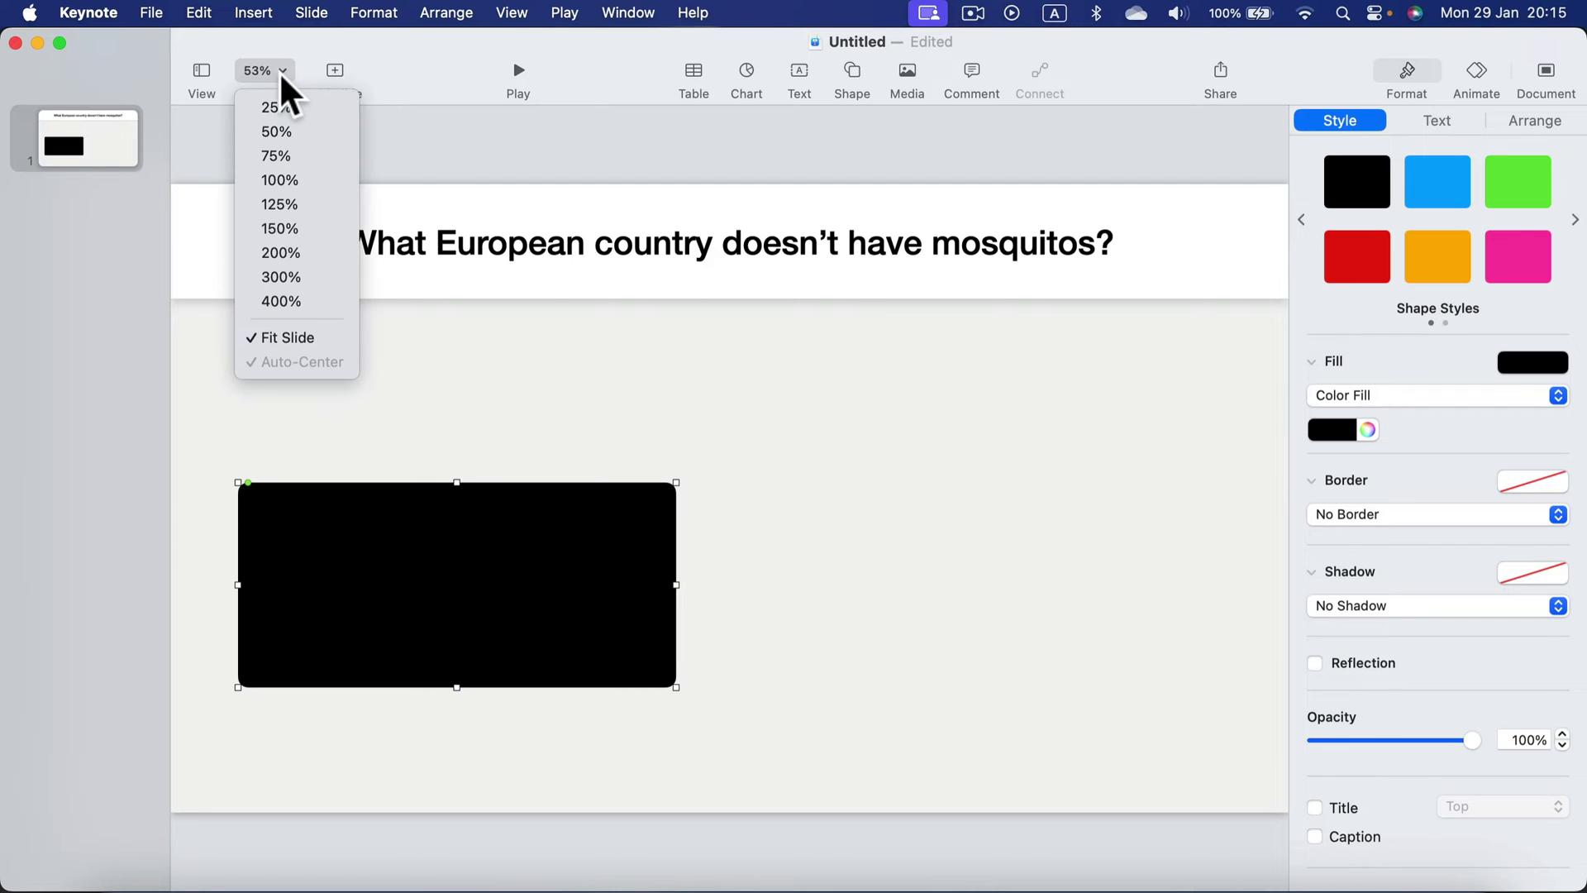
pyautogui.click(283, 131)
pyautogui.moveTo(471, 558); pyautogui.dragTo(395, 612)
pyautogui.moveTo(615, 709); pyautogui.dragTo(729, 649)
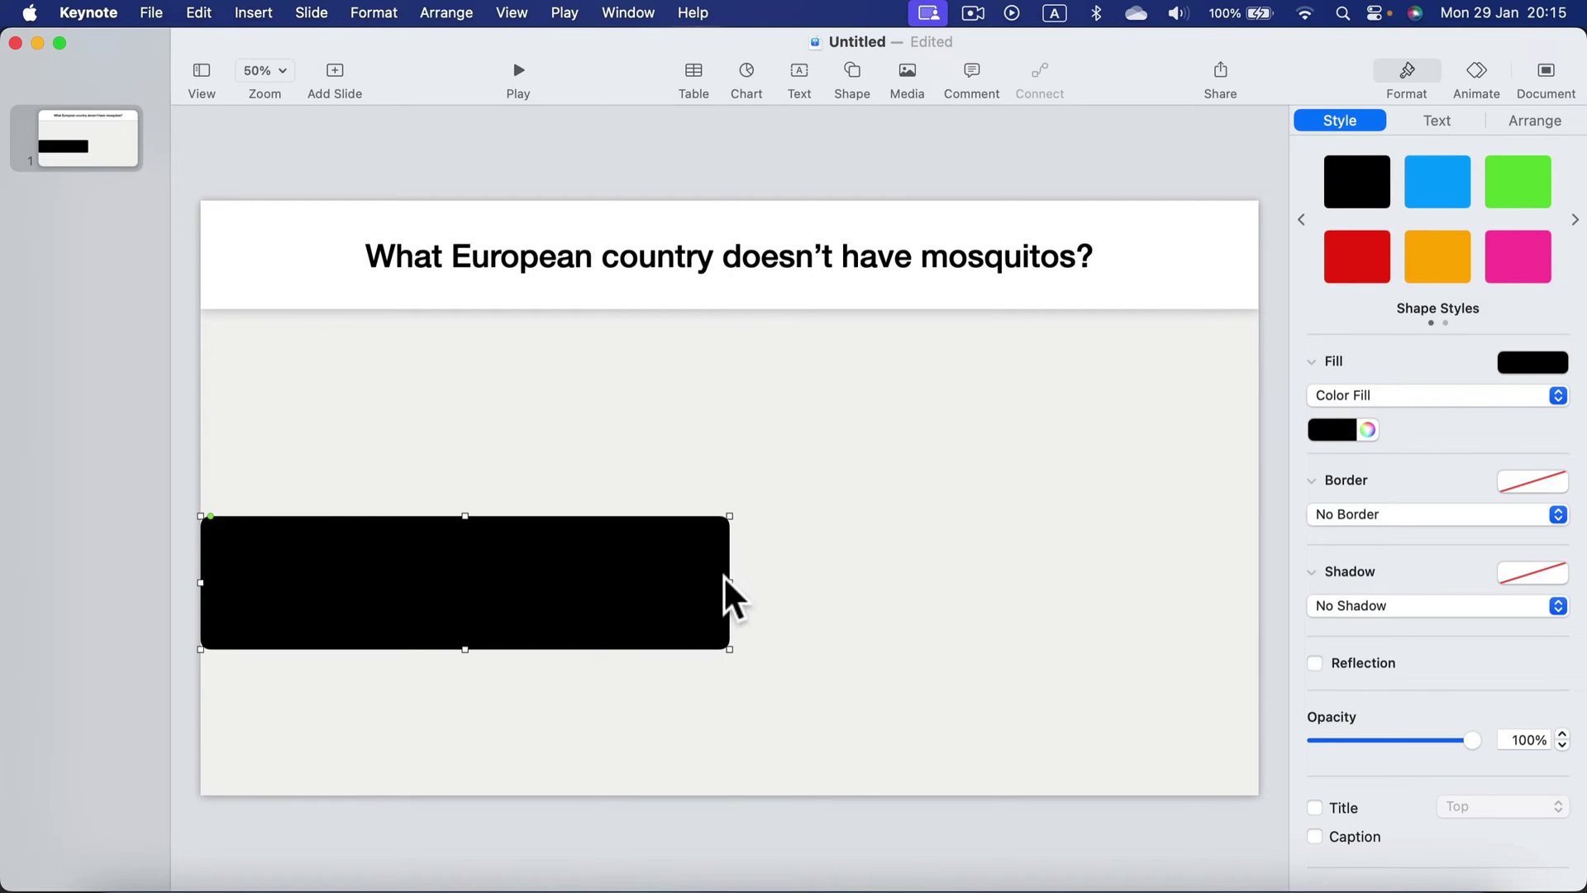
pyautogui.moveTo(729, 582); pyautogui.dragTo(711, 581)
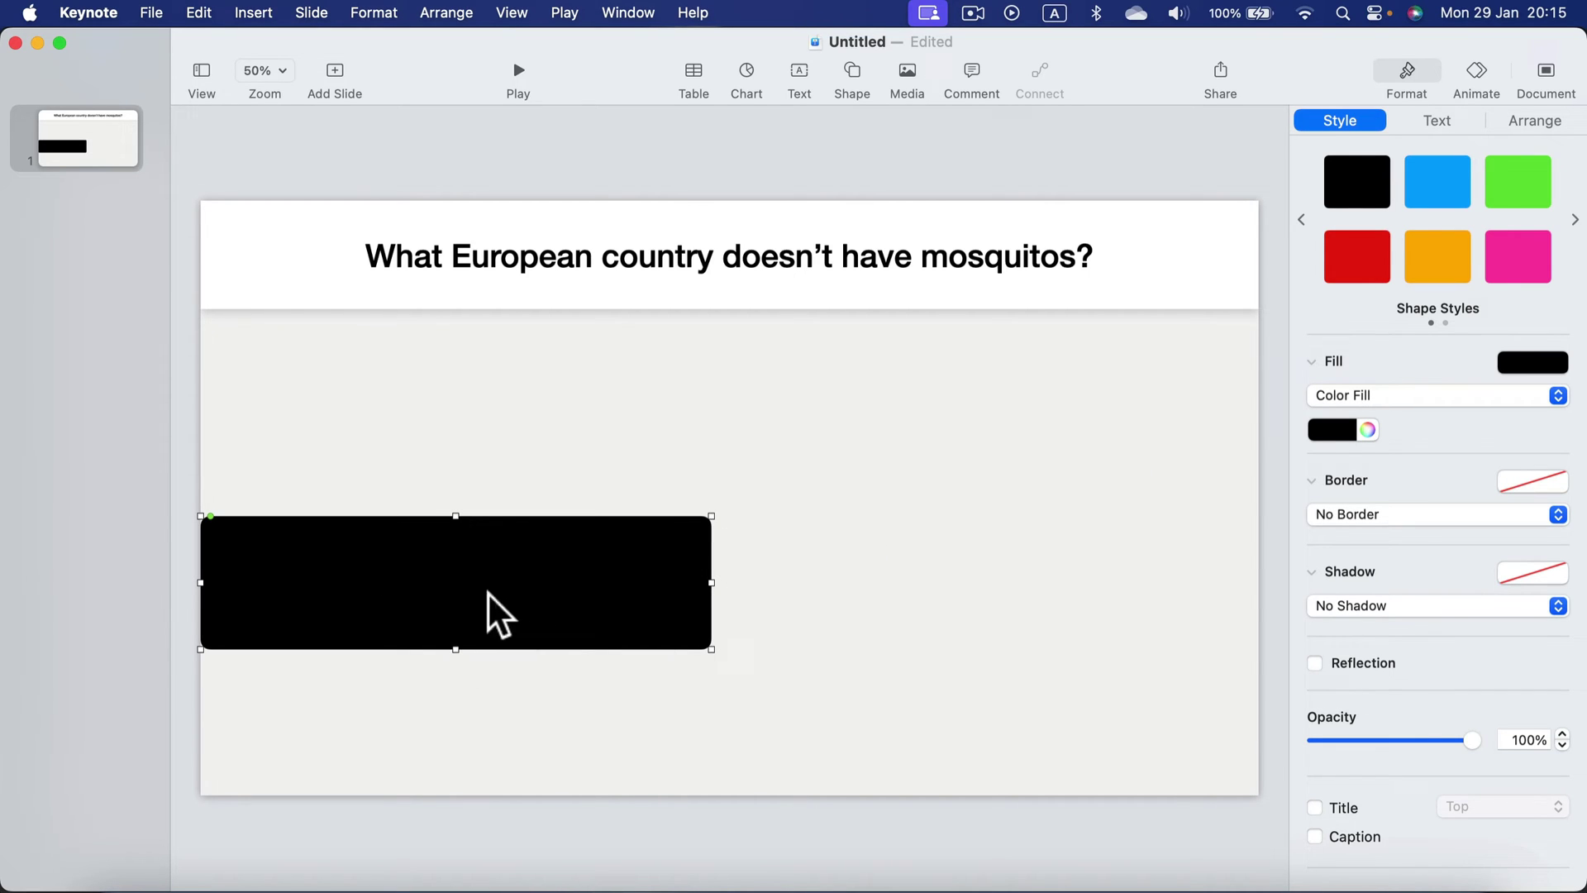
# Type 'ABC XYZ' in the rectangle and enlarge the text to 52 pt.
pyautogui.doubleClick(463, 581)
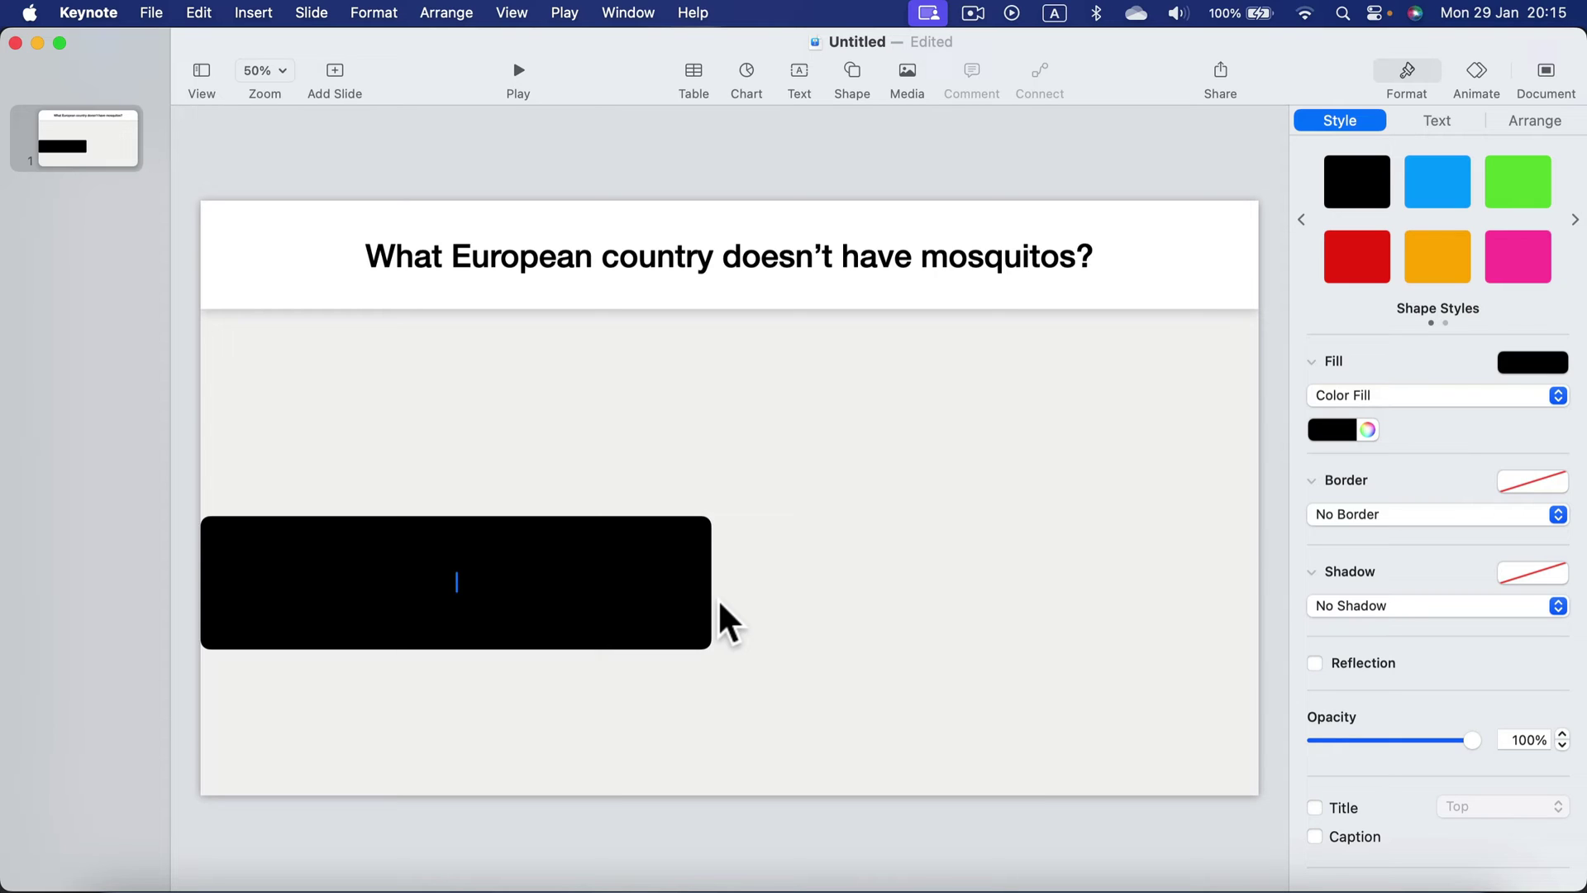
pyautogui.write('ABC')
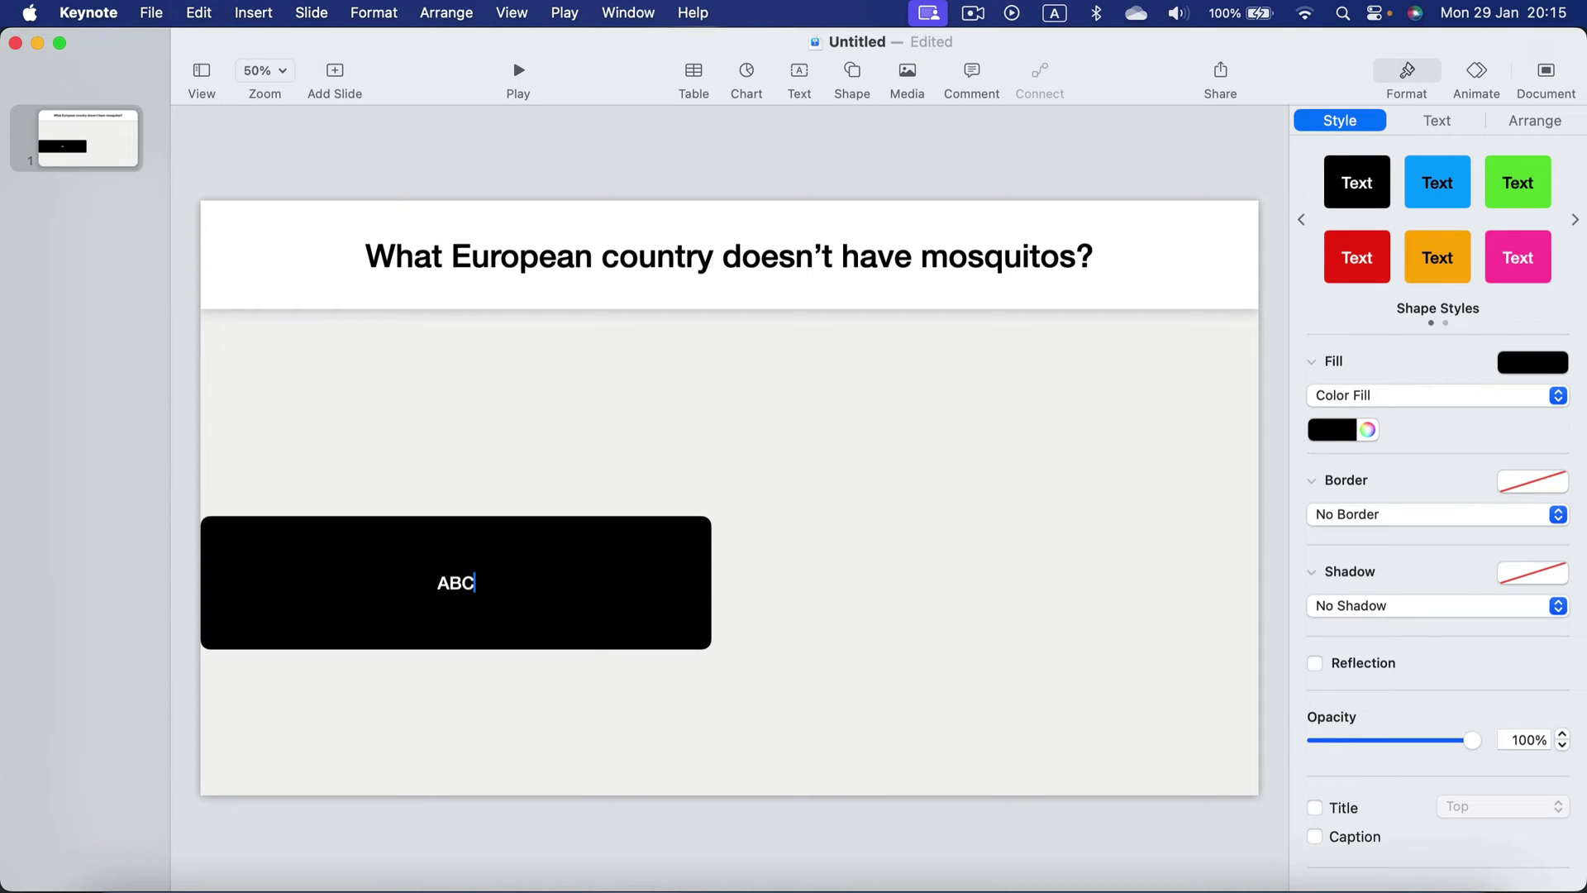
pyautogui.write(' XYZ')
pyautogui.press('super+a')
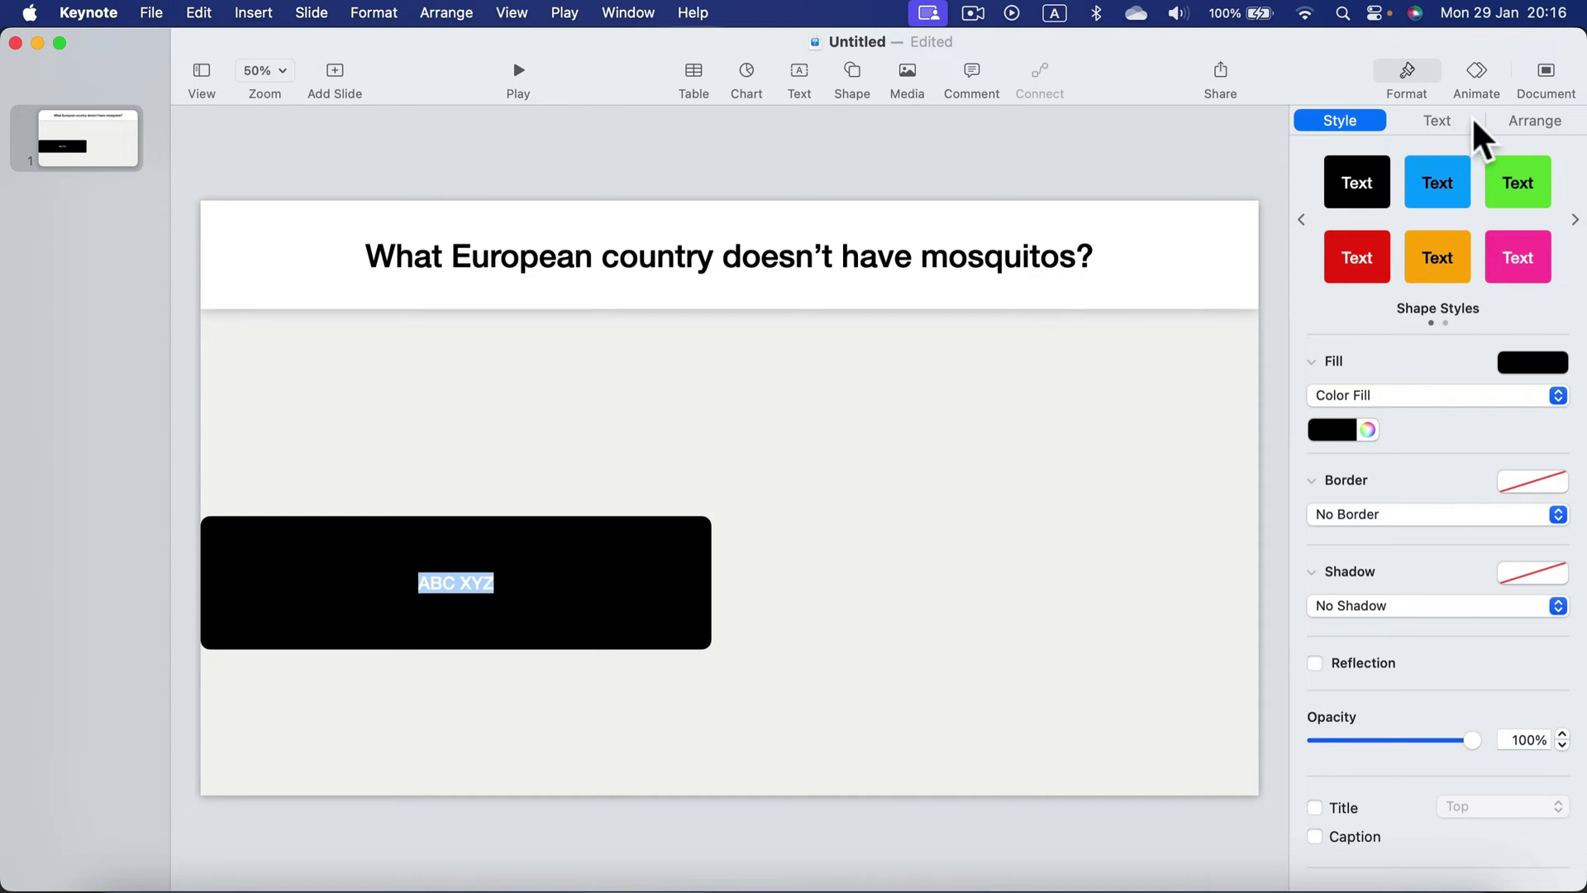
pyautogui.click(1442, 118)
pyautogui.click(1562, 357)
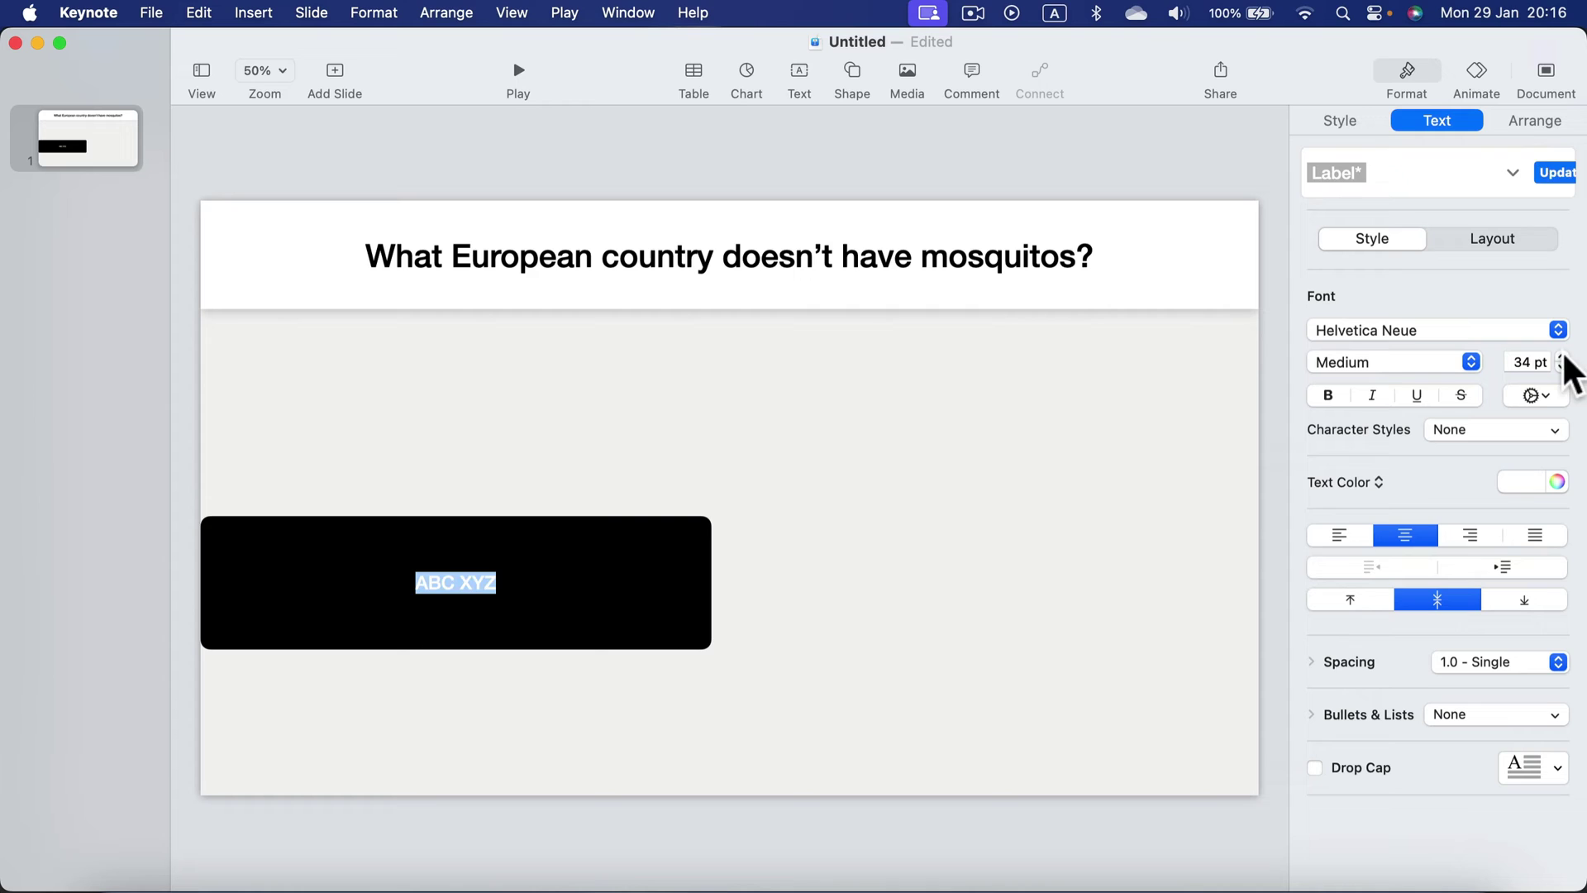
pyautogui.click(1562, 356)
pyautogui.click(1562, 357)
pyautogui.click(1562, 356)
pyautogui.click(1562, 357)
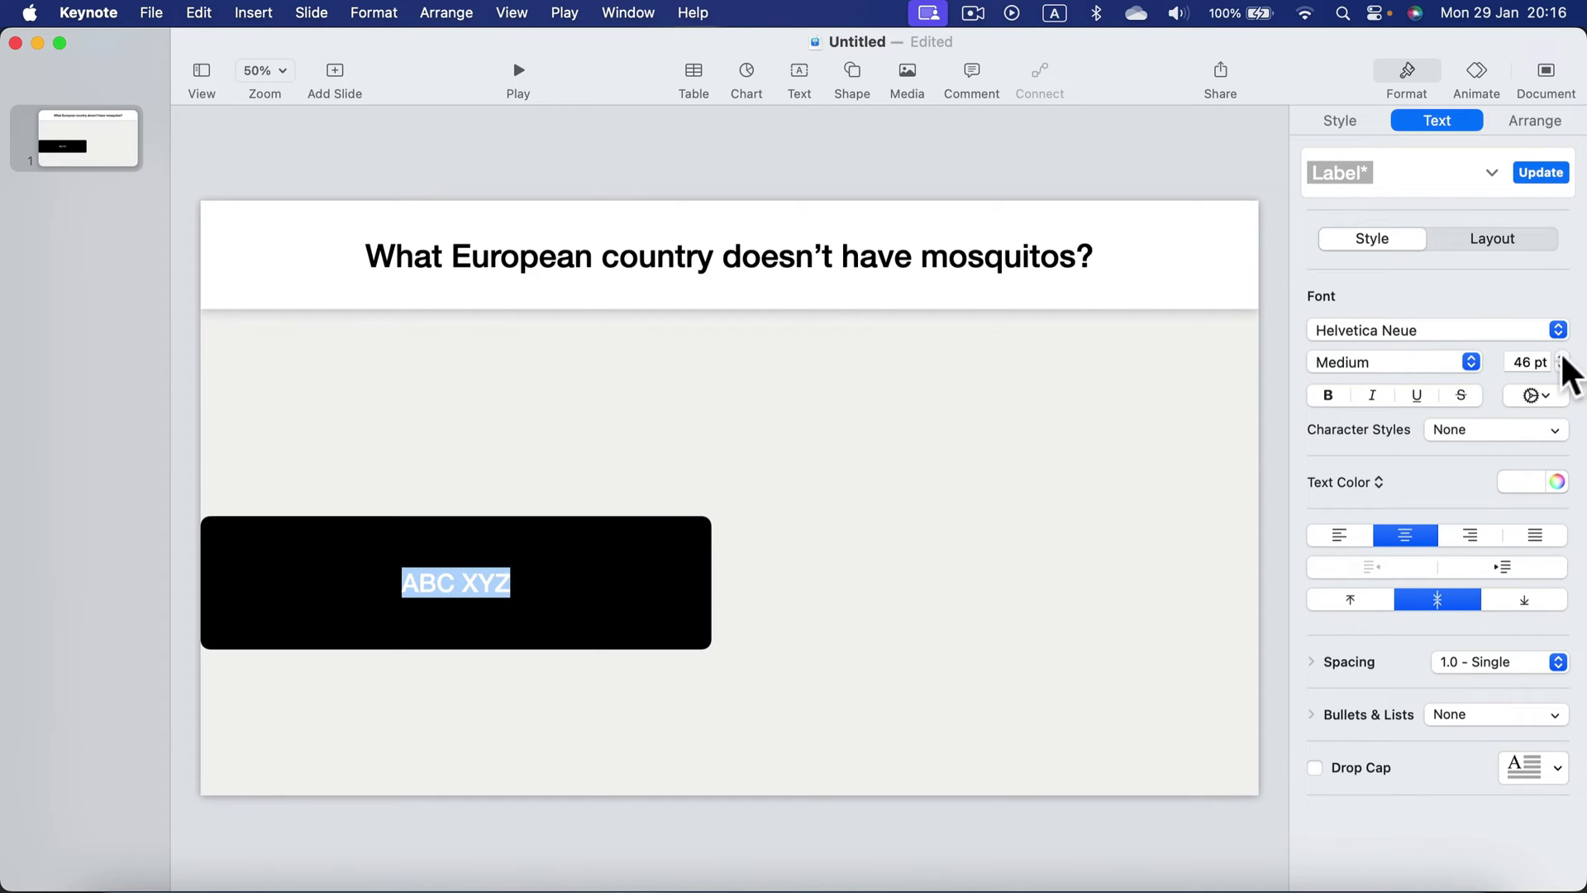
pyautogui.click(1562, 356)
pyautogui.click(1562, 356)
pyautogui.click(1562, 357)
pyautogui.click(1562, 356)
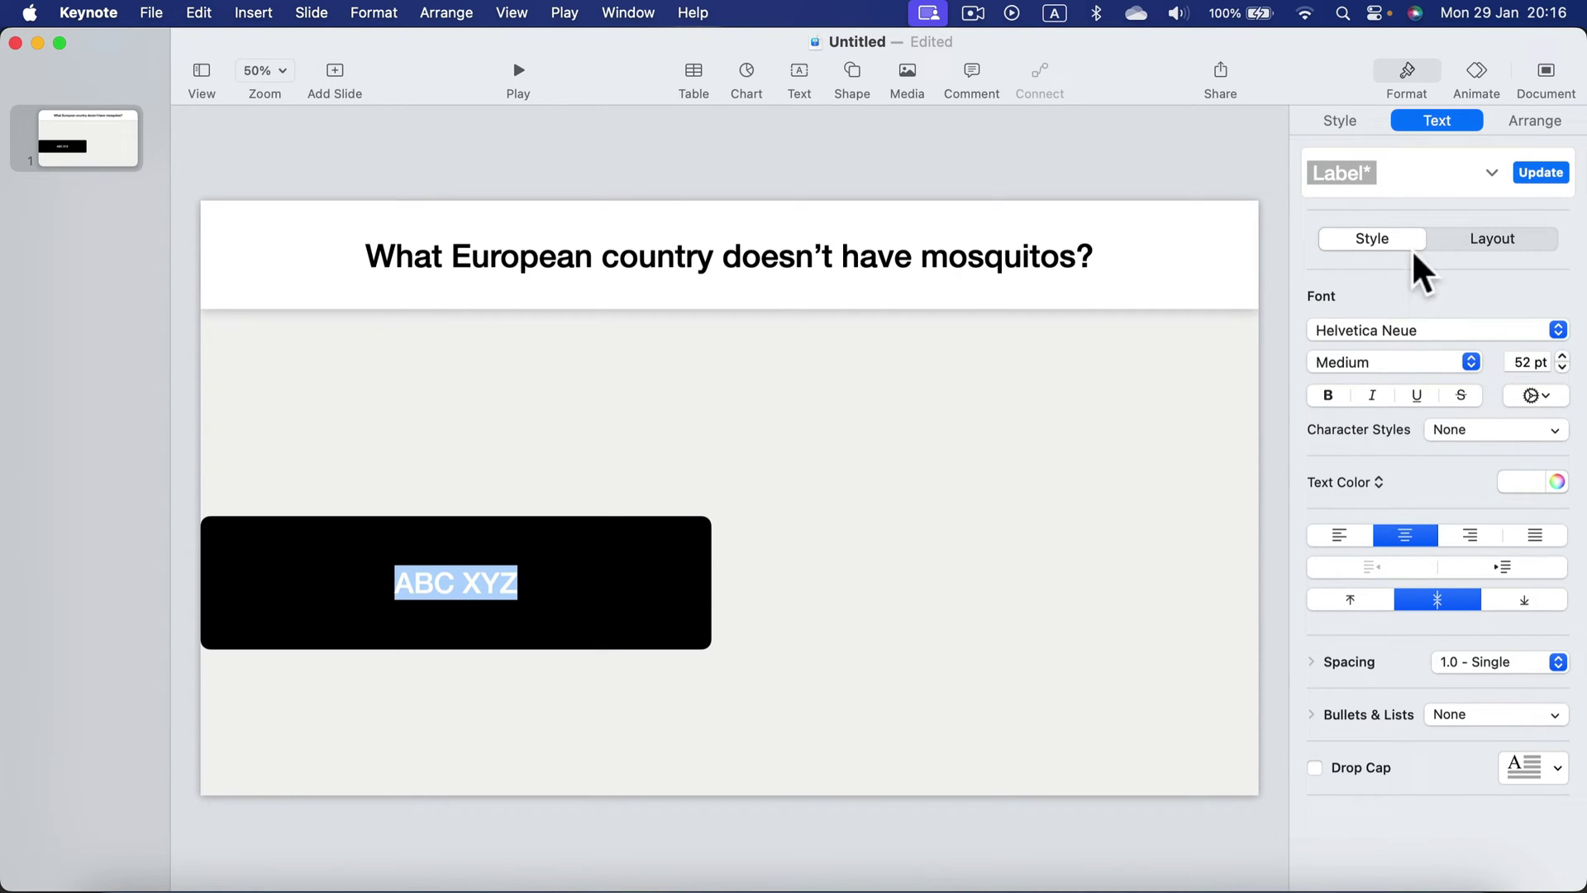
# Change the answer box's fill from black to red.
pyautogui.click(1337, 121)
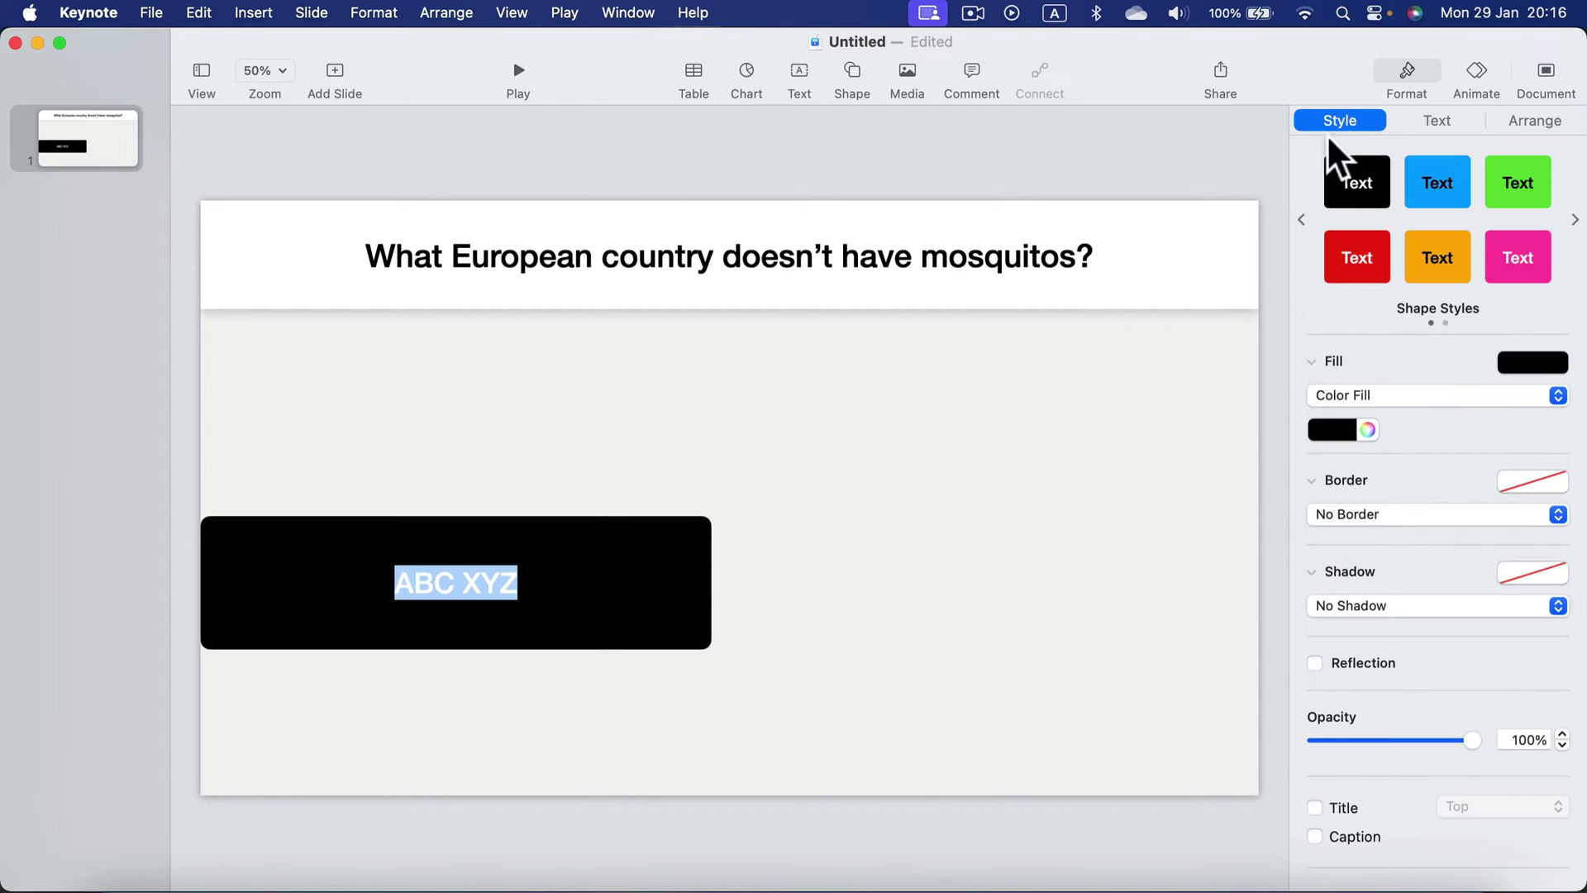
pyautogui.click(1329, 431)
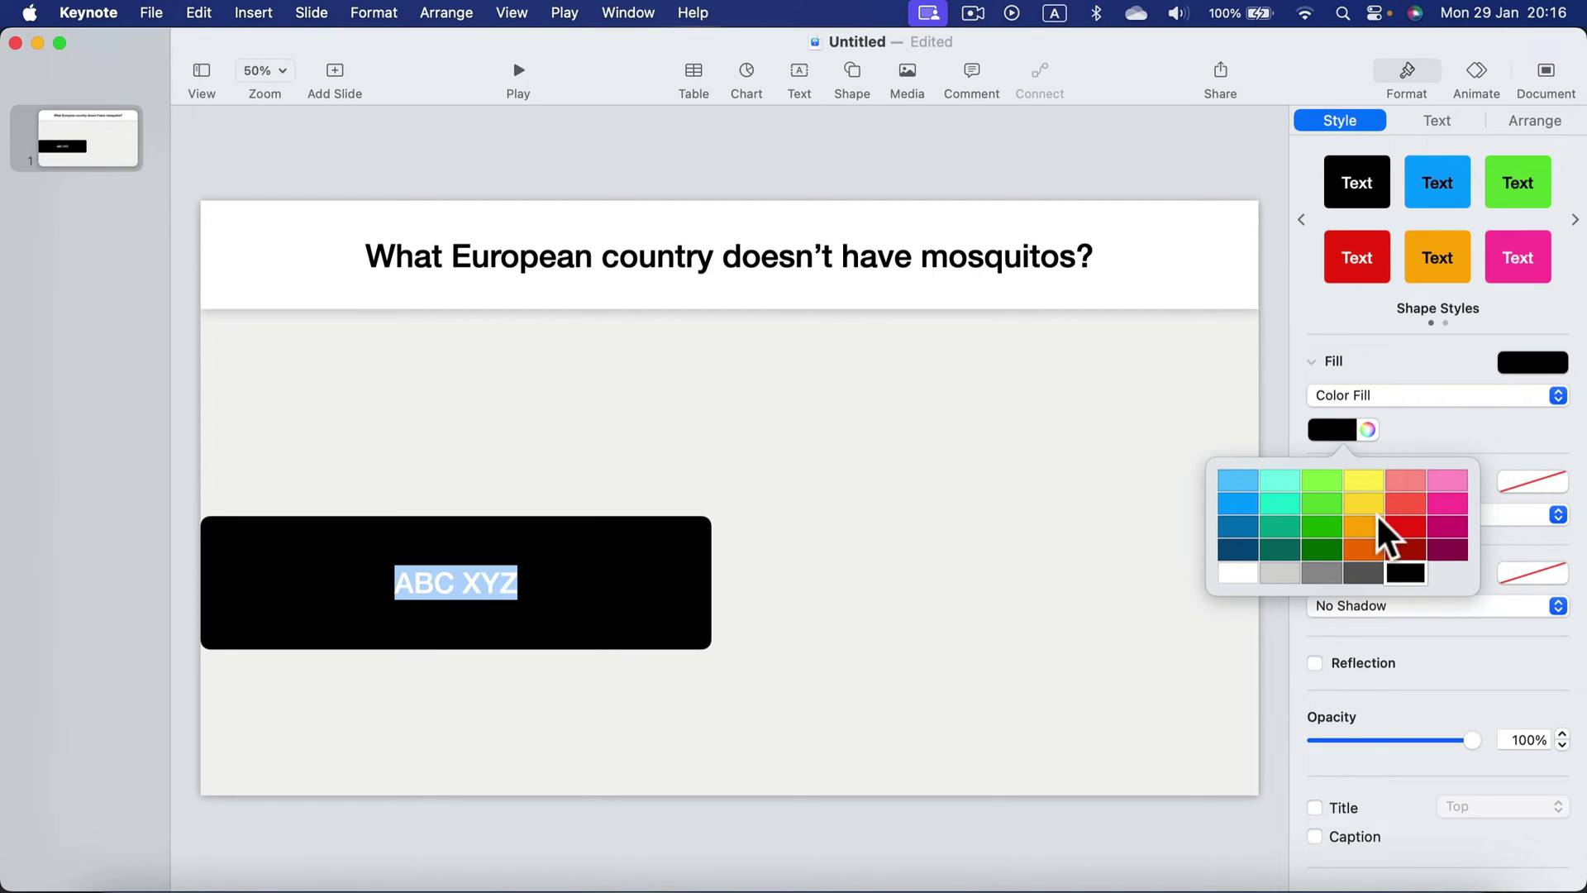
pyautogui.click(1407, 526)
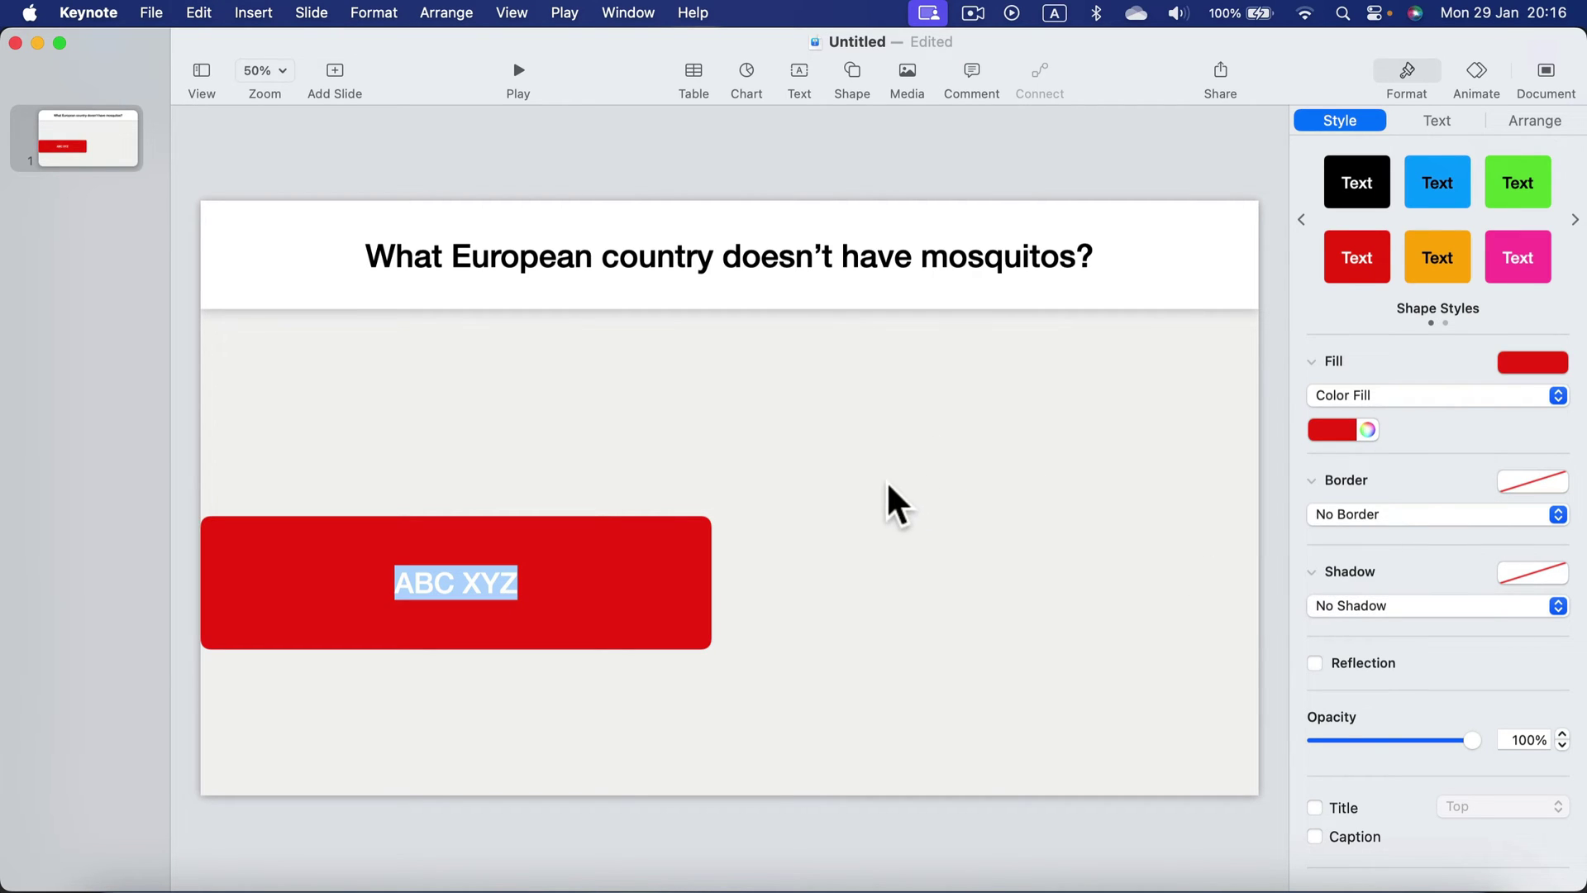
pyautogui.click(865, 631)
pyautogui.click(673, 582)
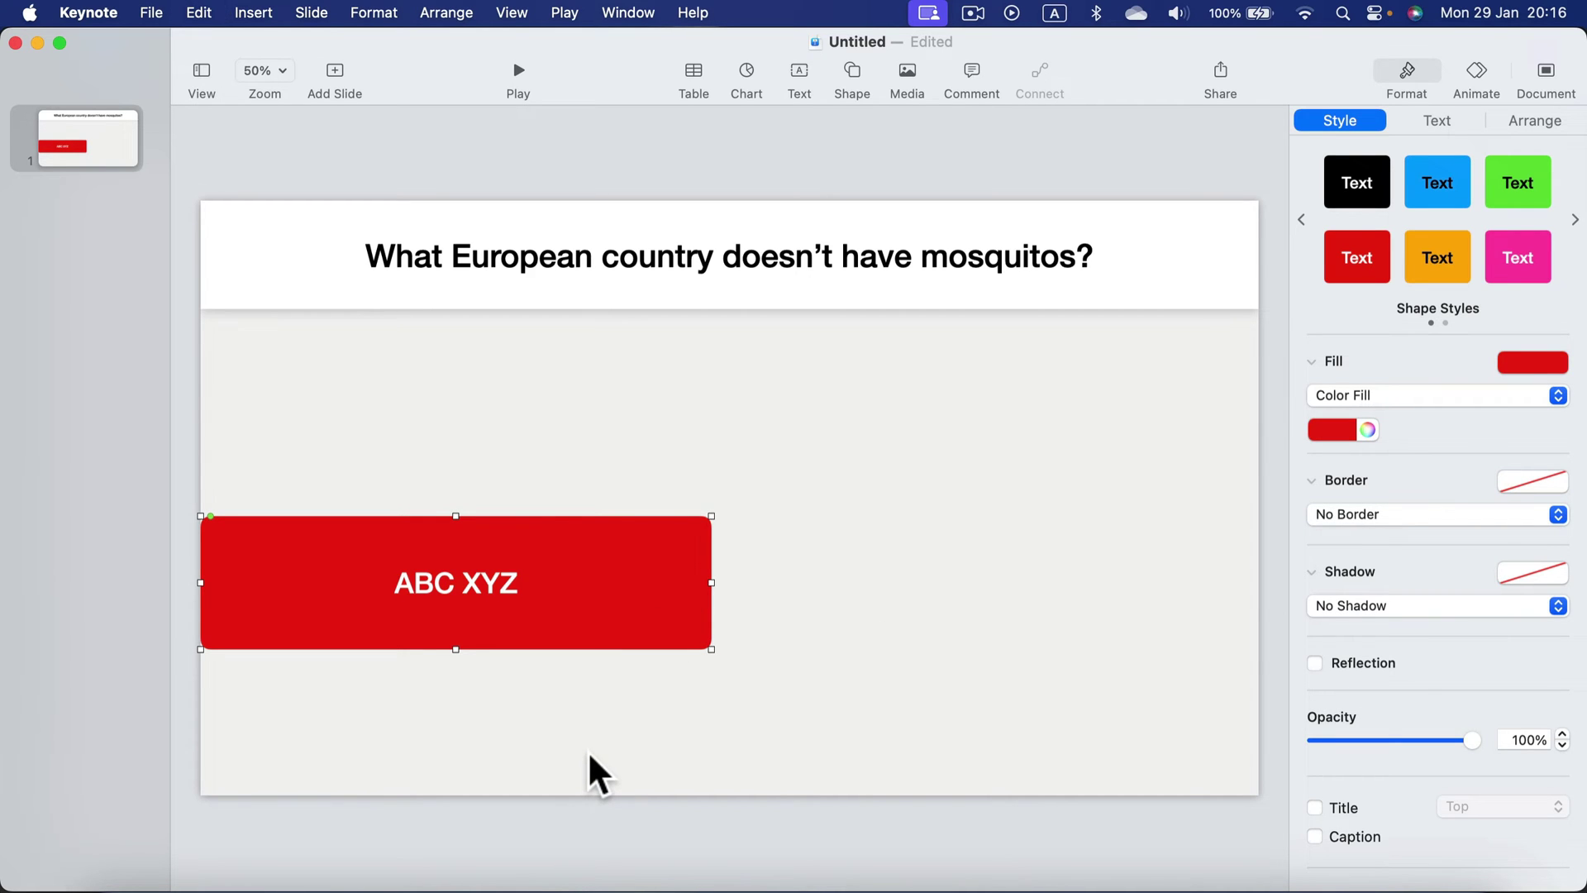
# Copy the red box to its right as a blue box, then duplicate both boxes below.
pyautogui.moveTo(583, 632); pyautogui.dragTo(1094, 627)
pyautogui.click(1319, 432)
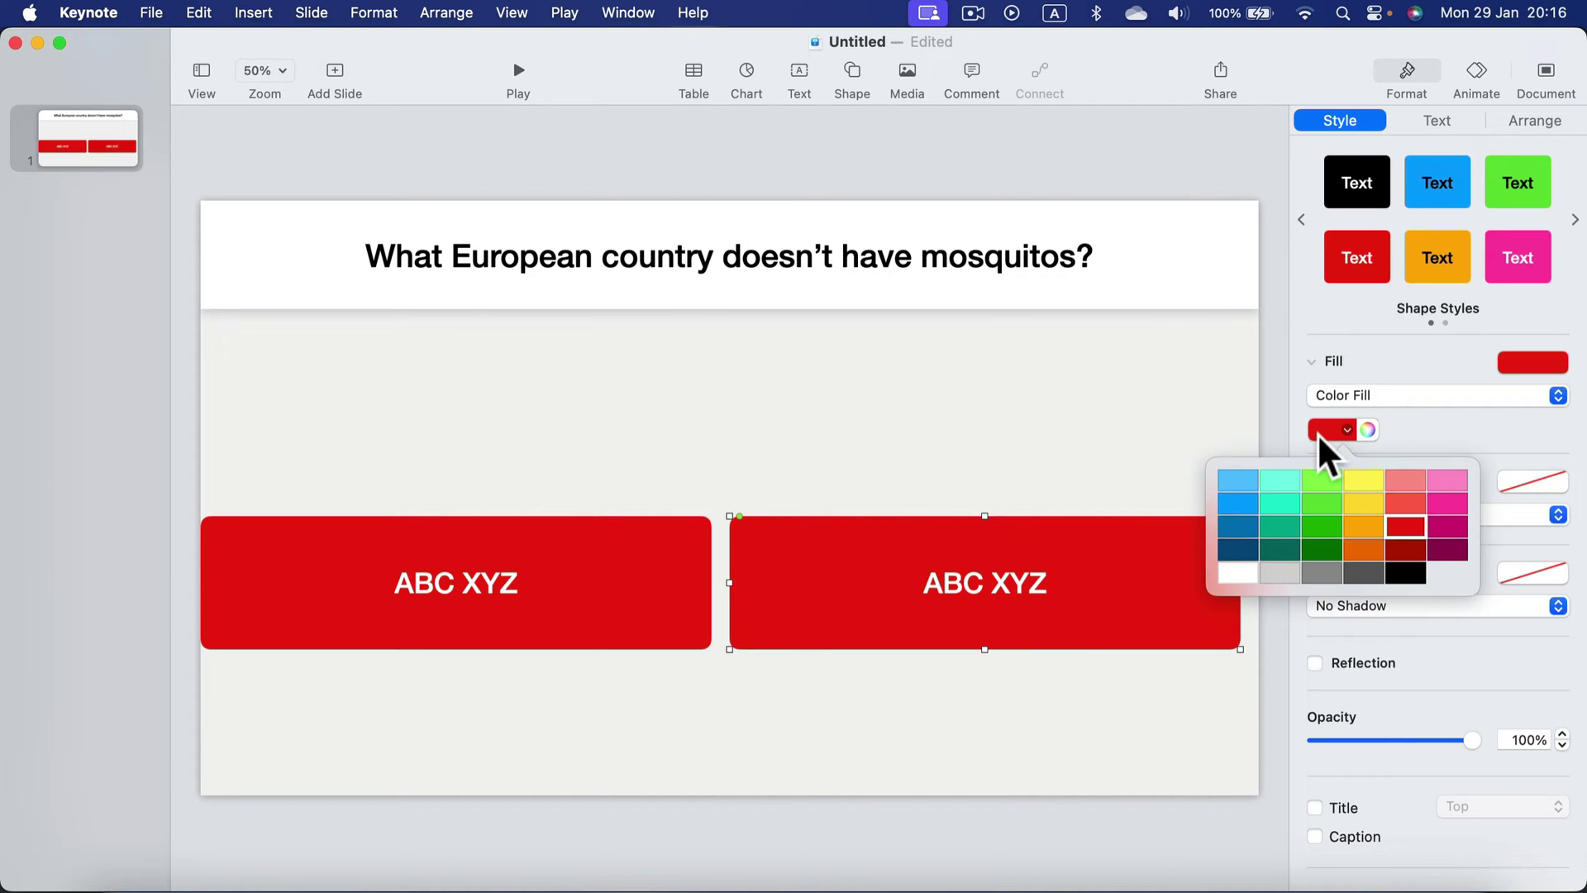
pyautogui.click(1224, 529)
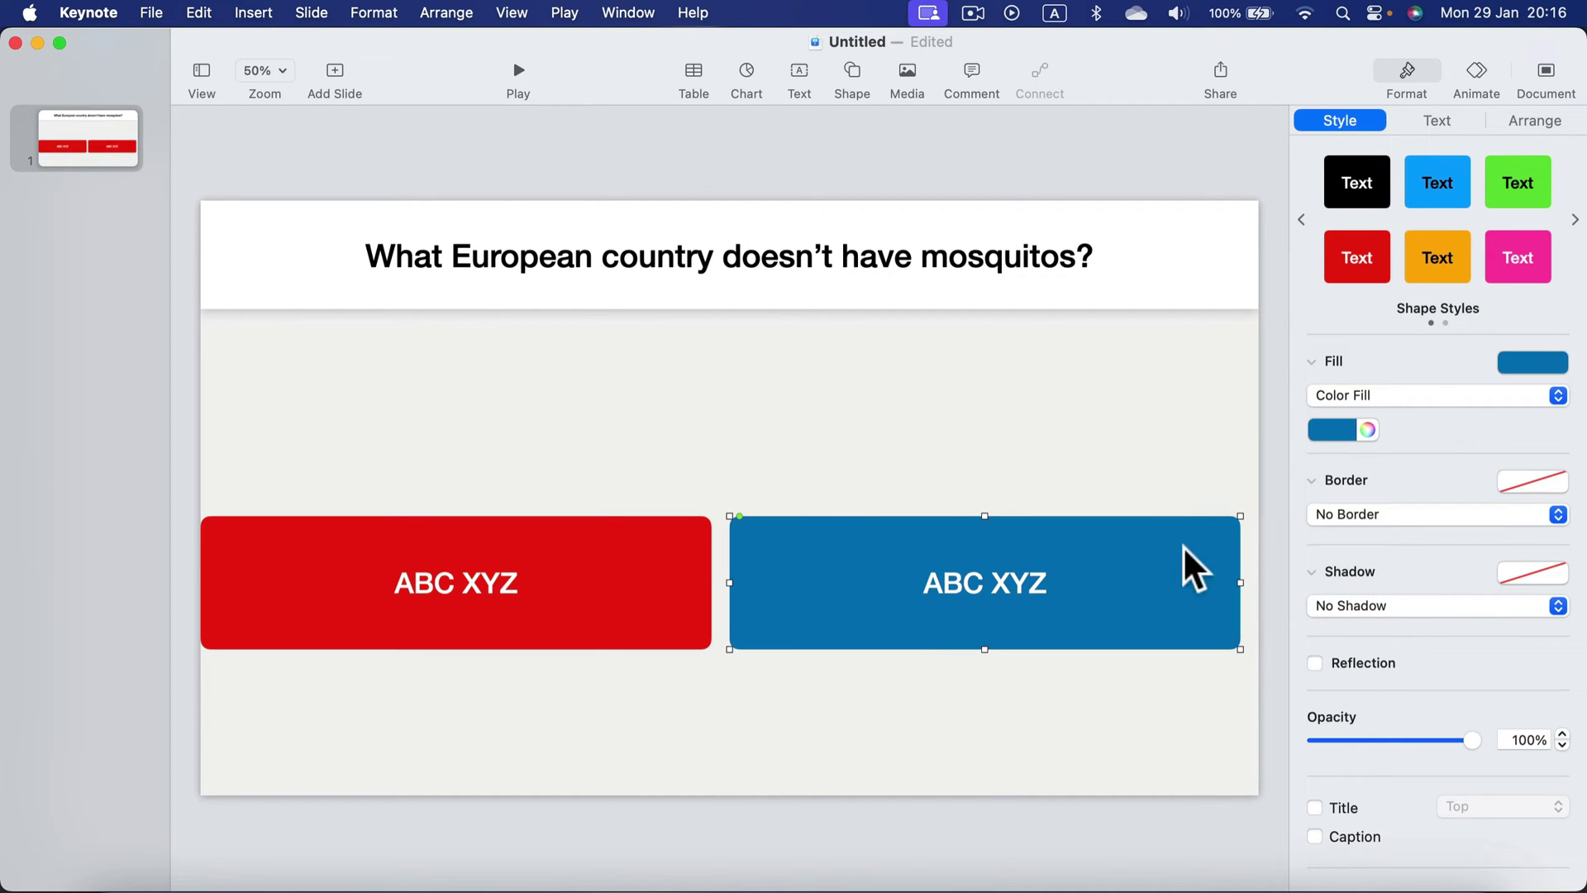
pyautogui.keyDown('shift'); pyautogui.click(671, 569); pyautogui.keyUp('shift')
pyautogui.press('super+d')
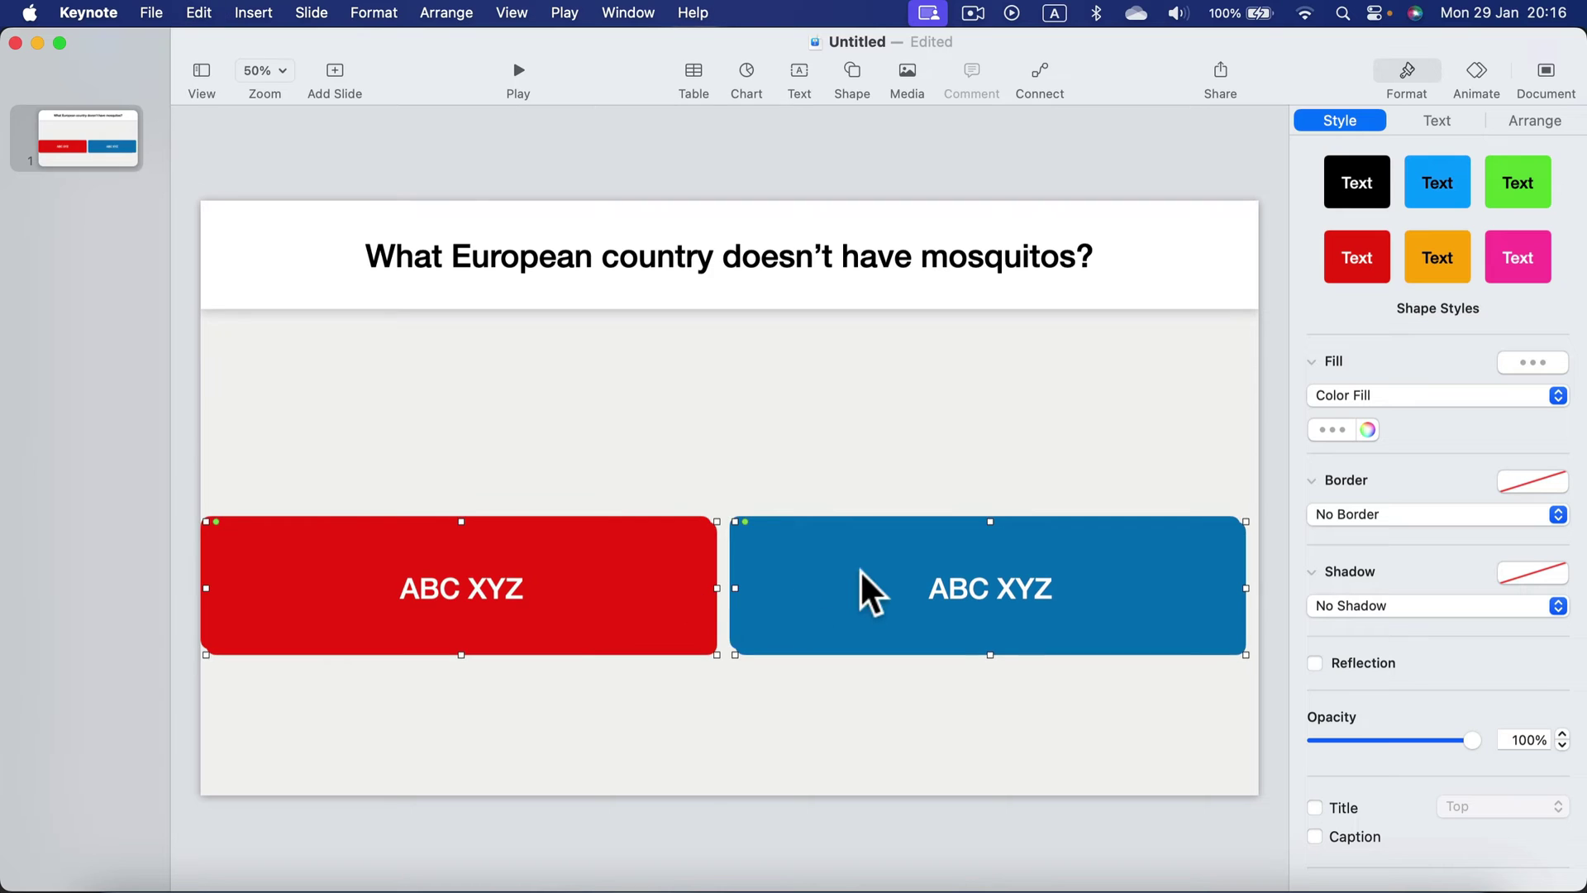
pyautogui.moveTo(859, 568); pyautogui.dragTo(856, 710)
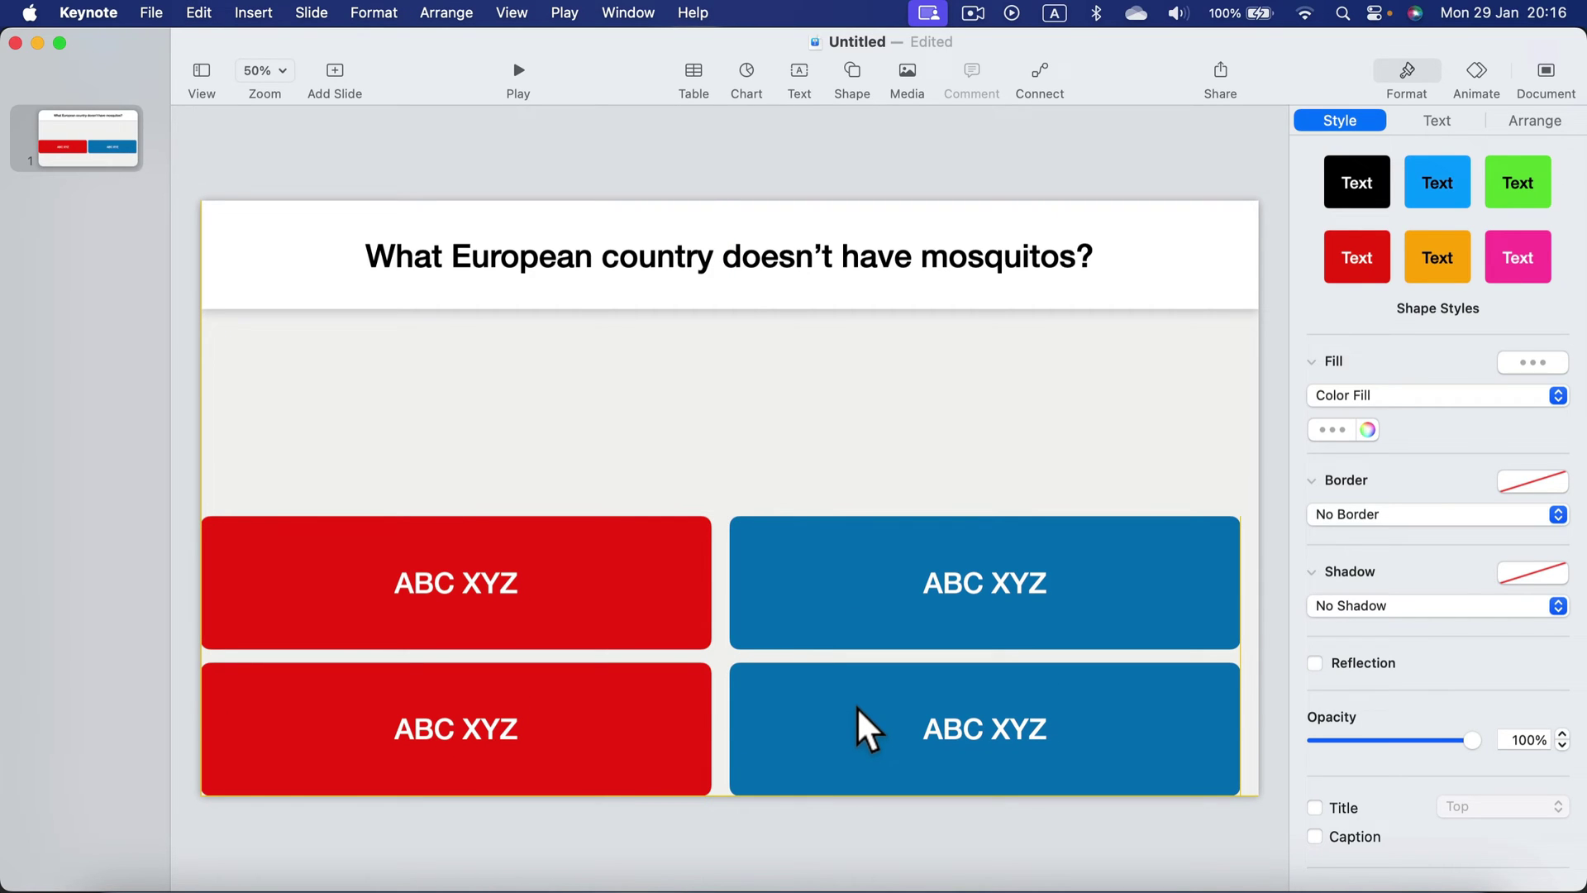
pyautogui.click(711, 647)
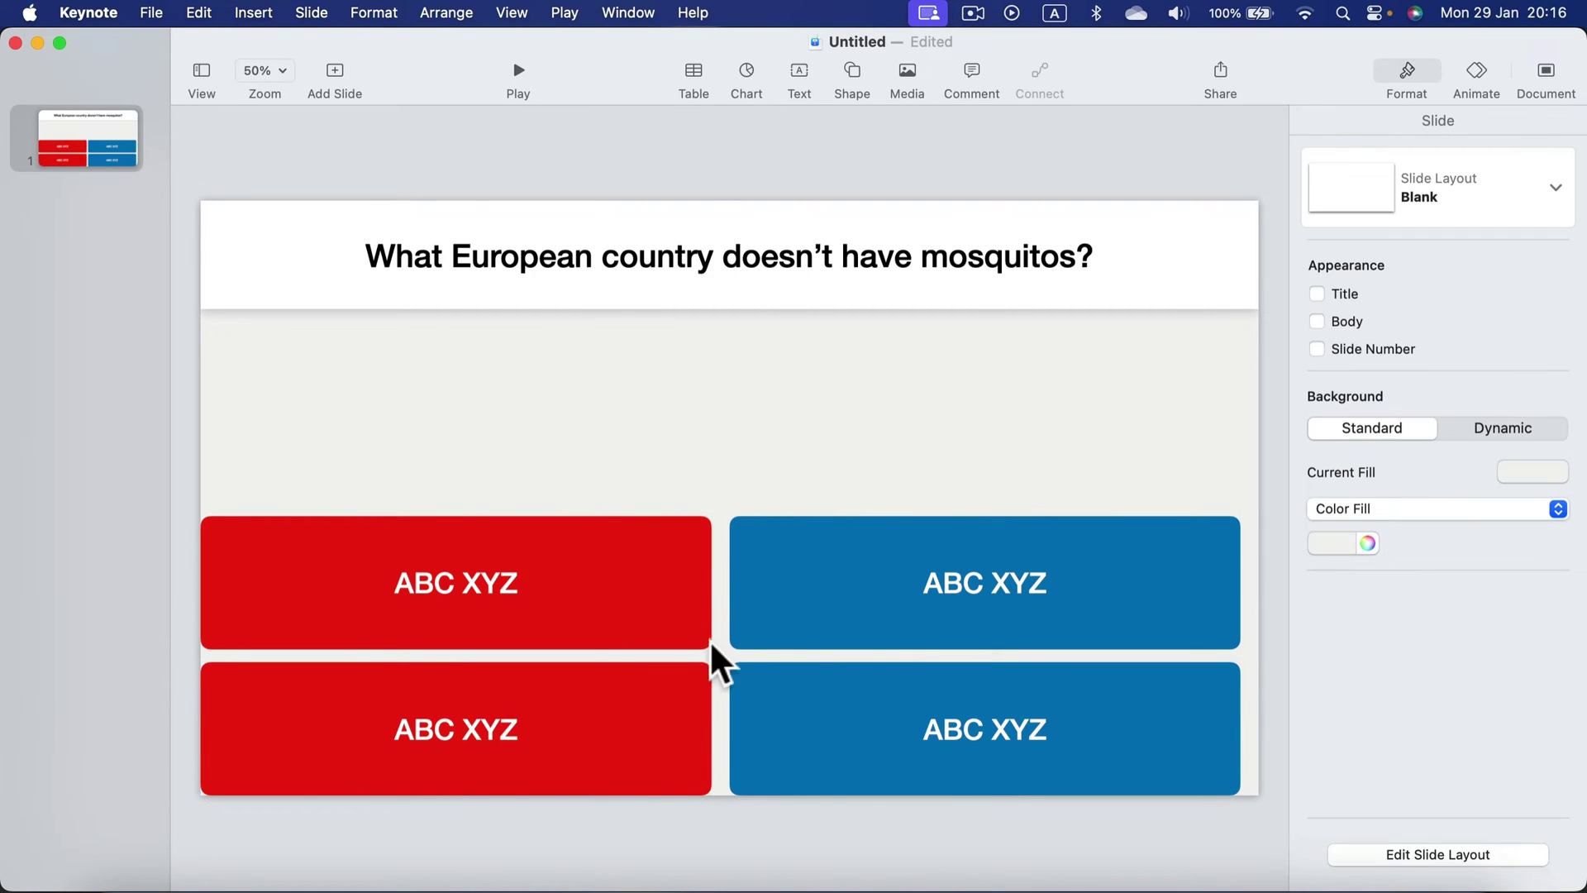
# Fill the bottom-left box orange and the bottom-right box green.
pyautogui.click(691, 692)
pyautogui.click(1334, 430)
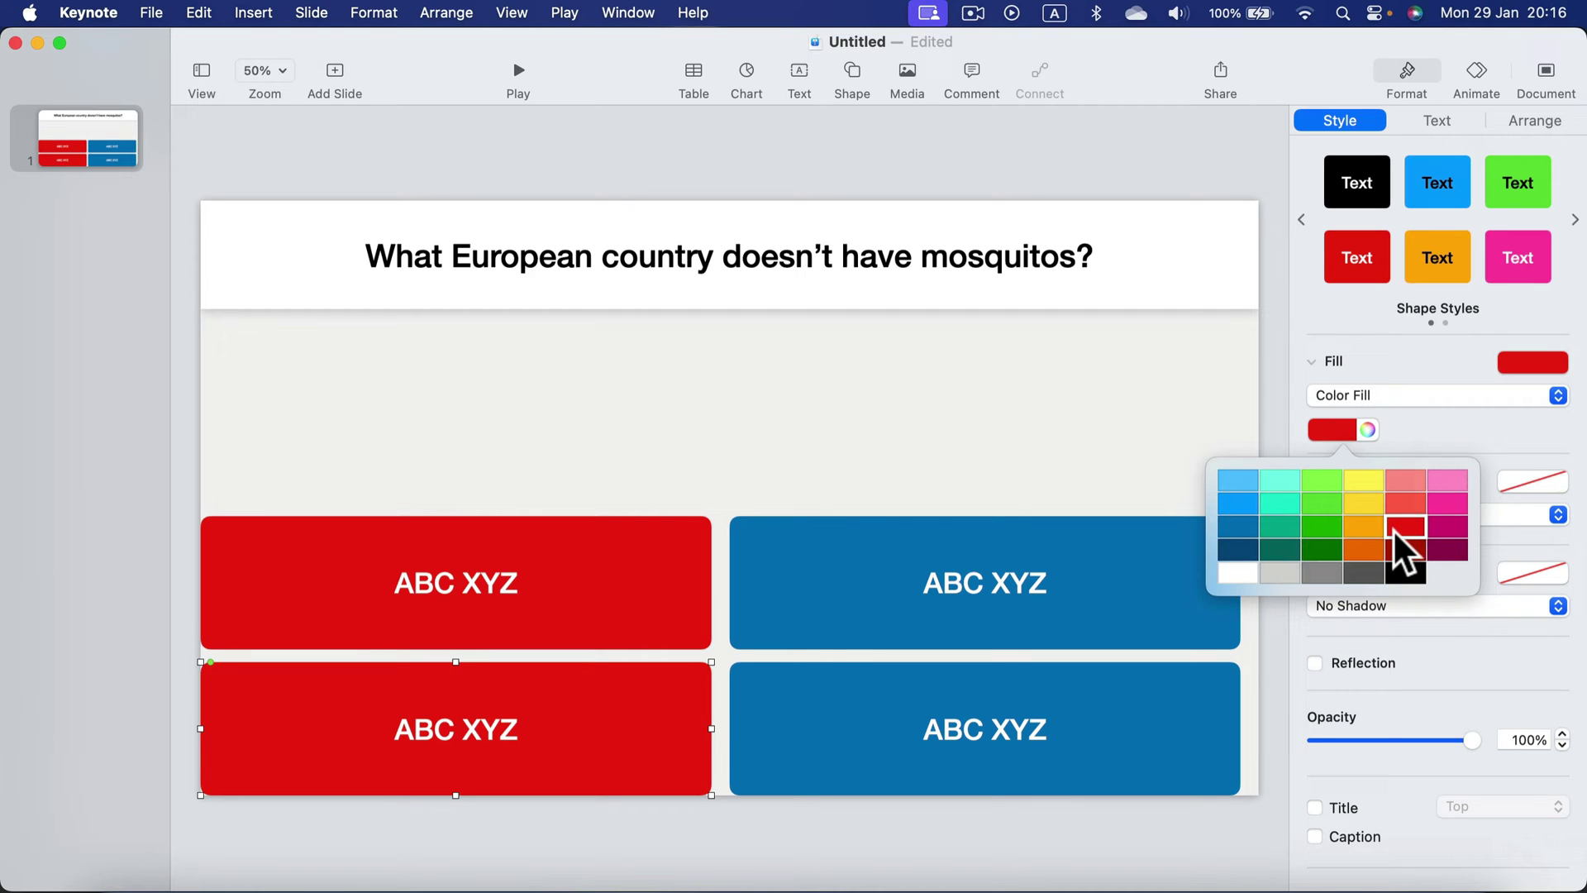
pyautogui.click(1395, 531)
pyautogui.click(1199, 703)
pyautogui.click(1318, 429)
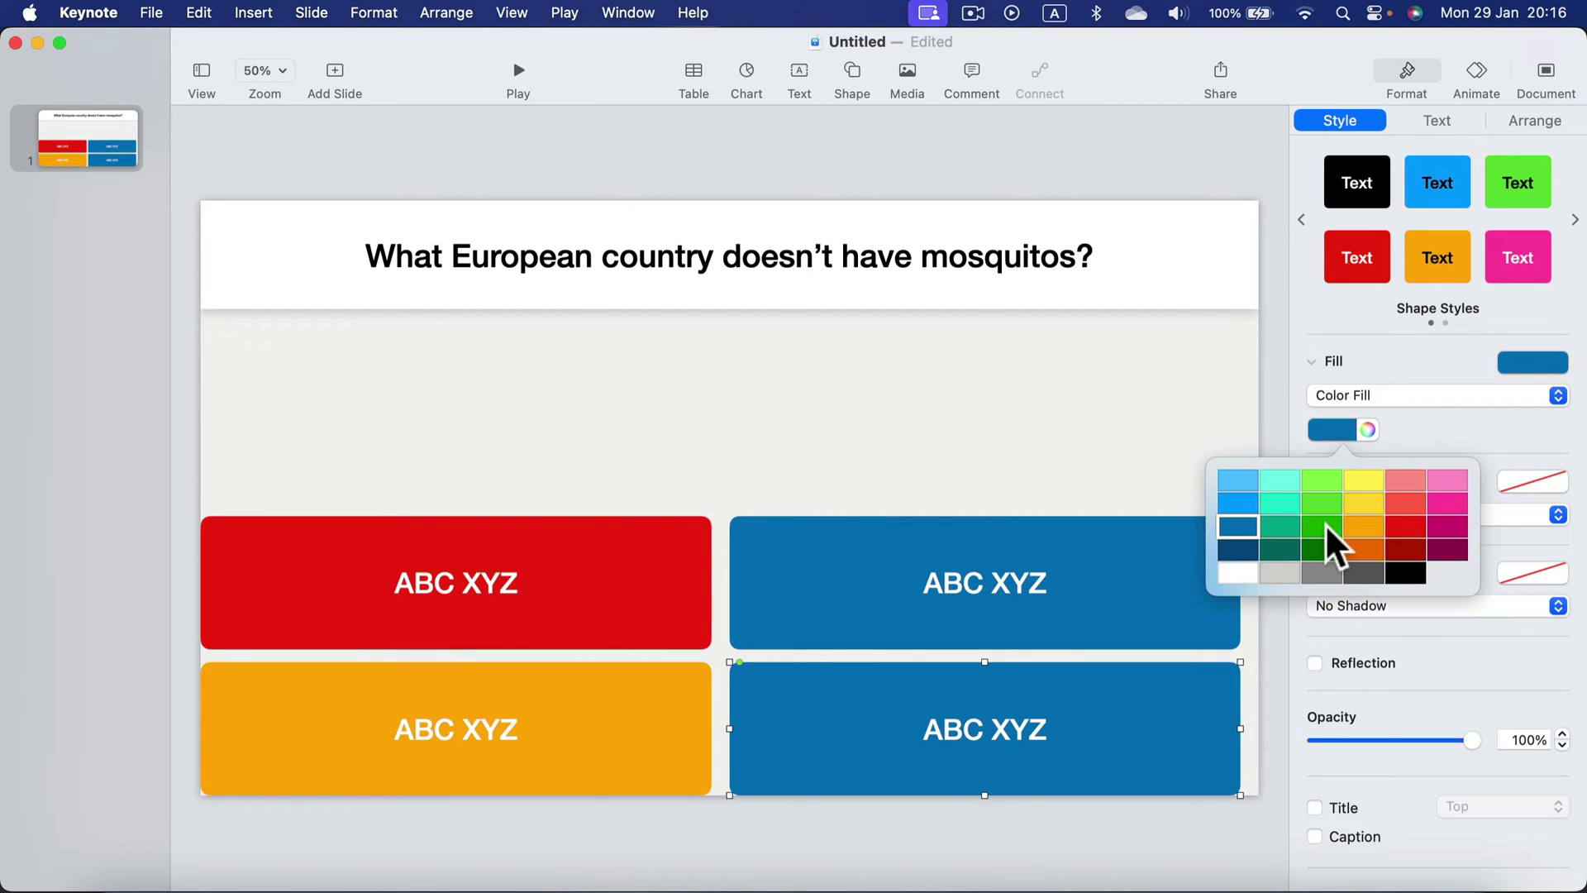
pyautogui.click(1324, 529)
pyautogui.click(820, 830)
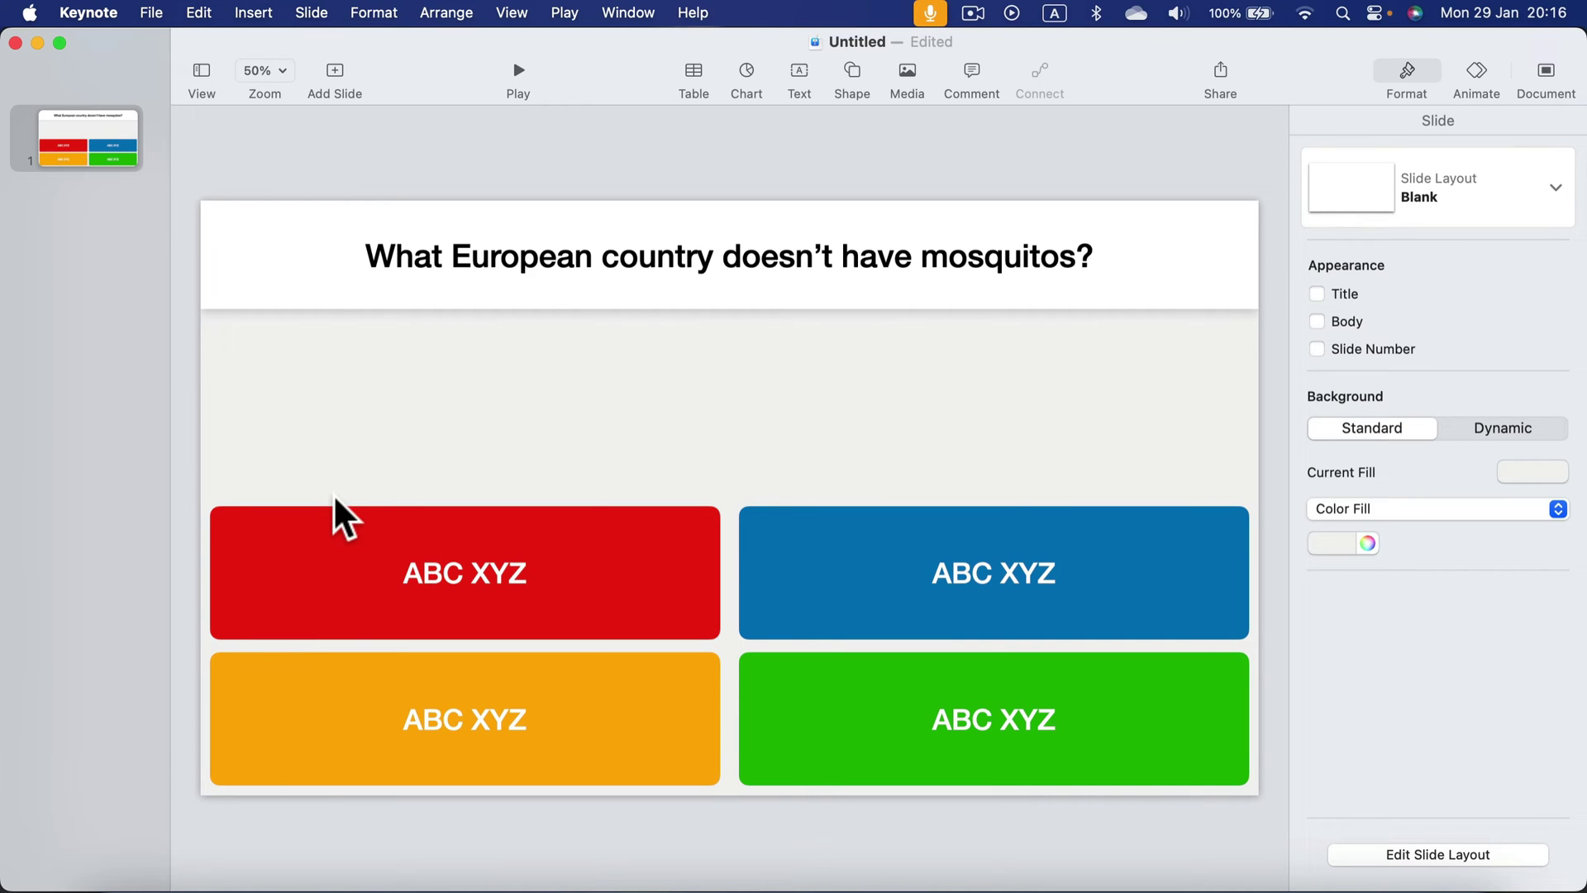
# Place a black triangle on the red box and a black square on the green box.
pyautogui.click(849, 71)
pyautogui.click(836, 306)
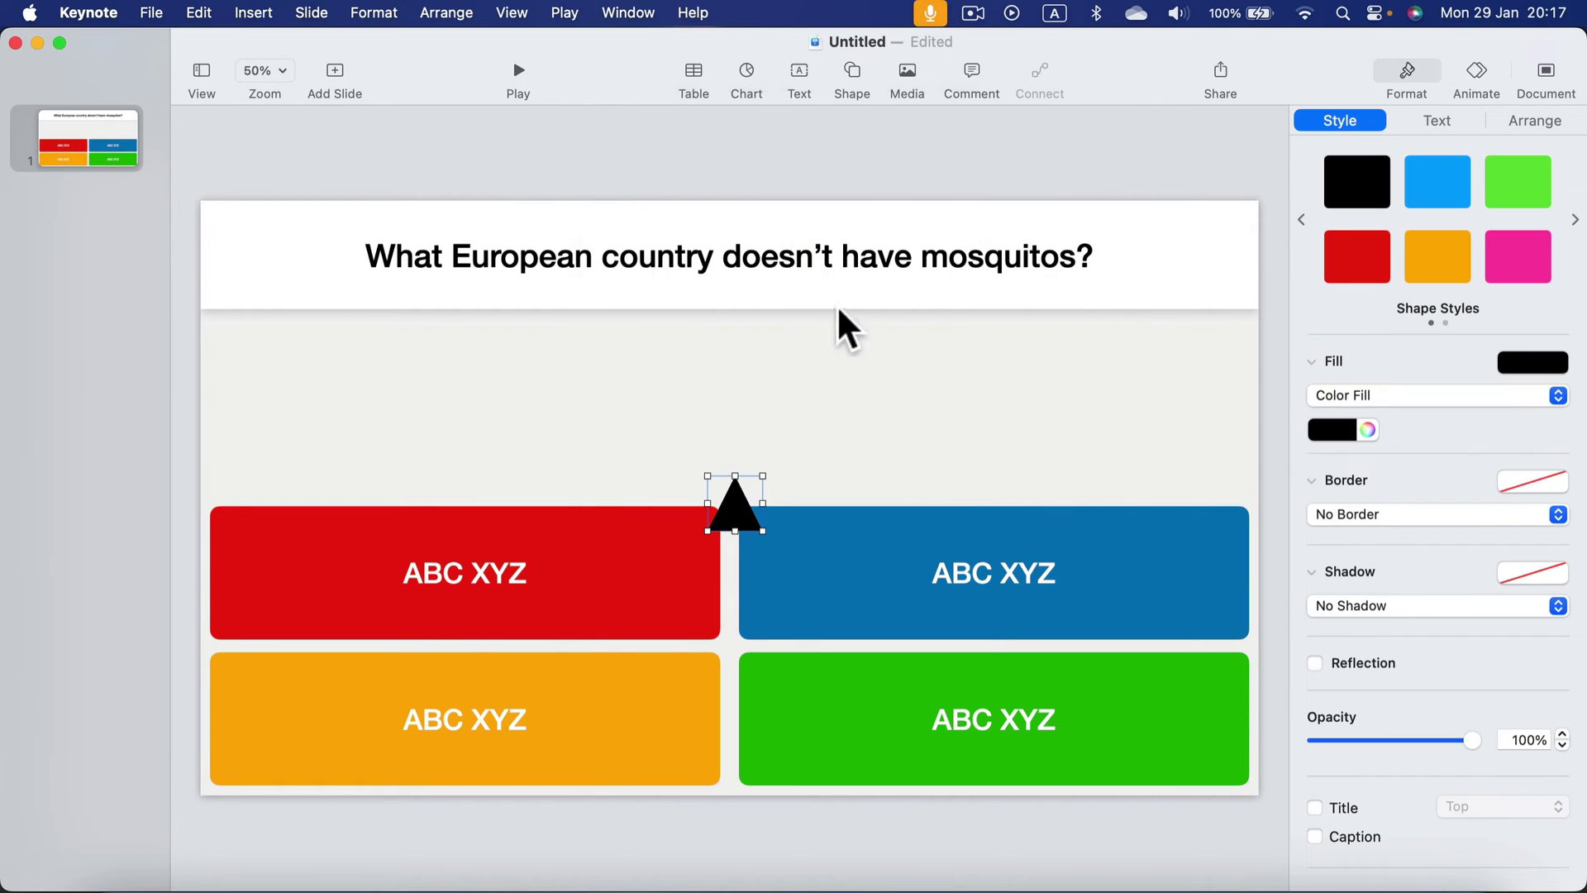
pyautogui.moveTo(728, 520); pyautogui.dragTo(270, 590)
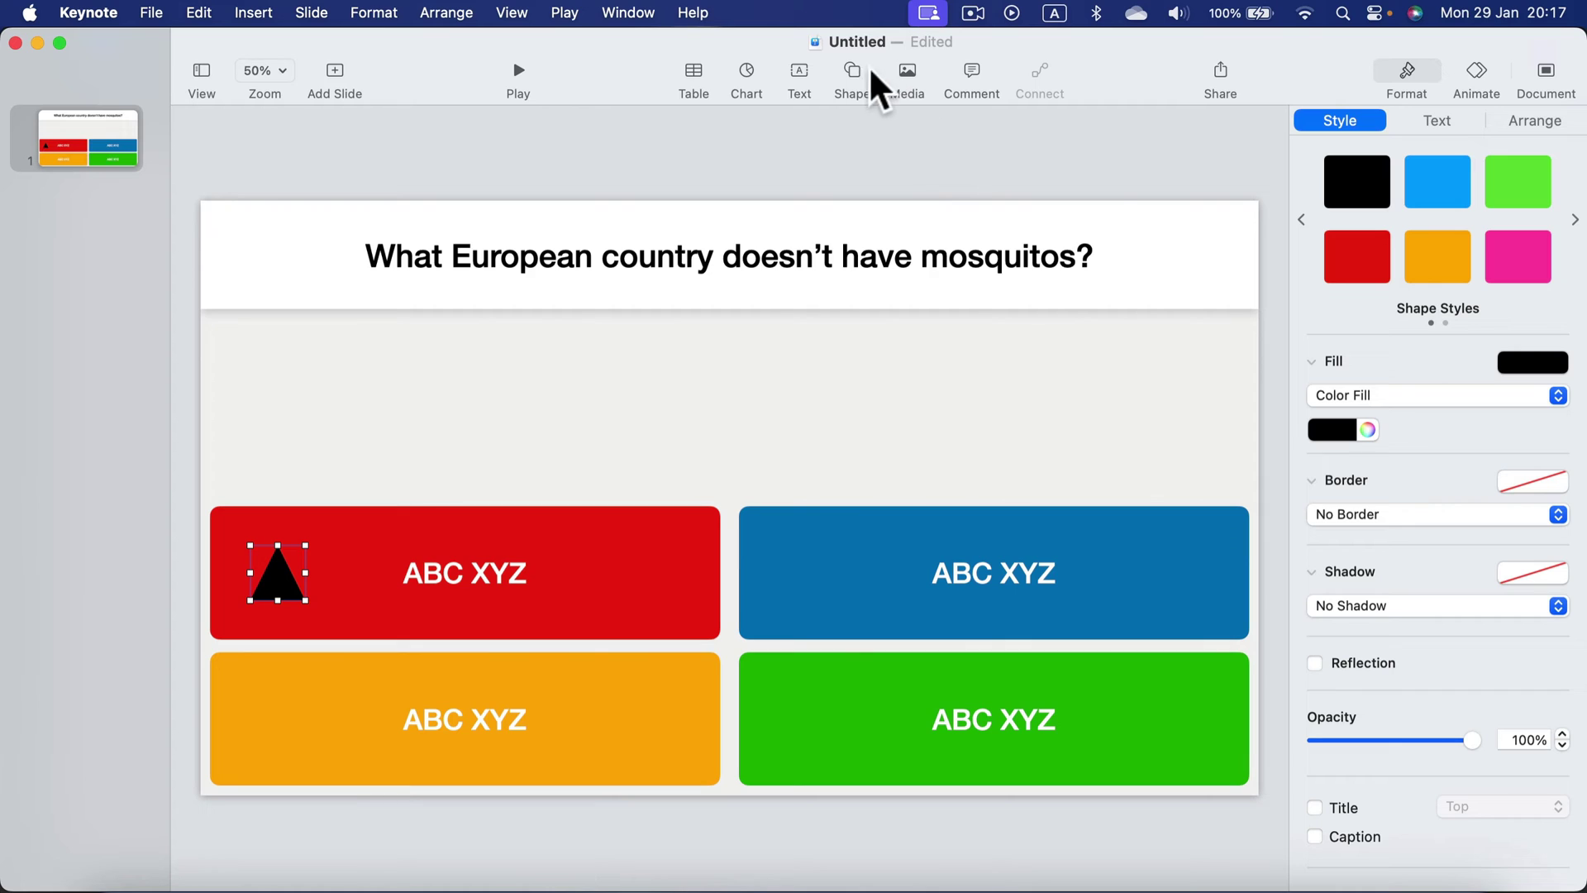
pyautogui.click(846, 74)
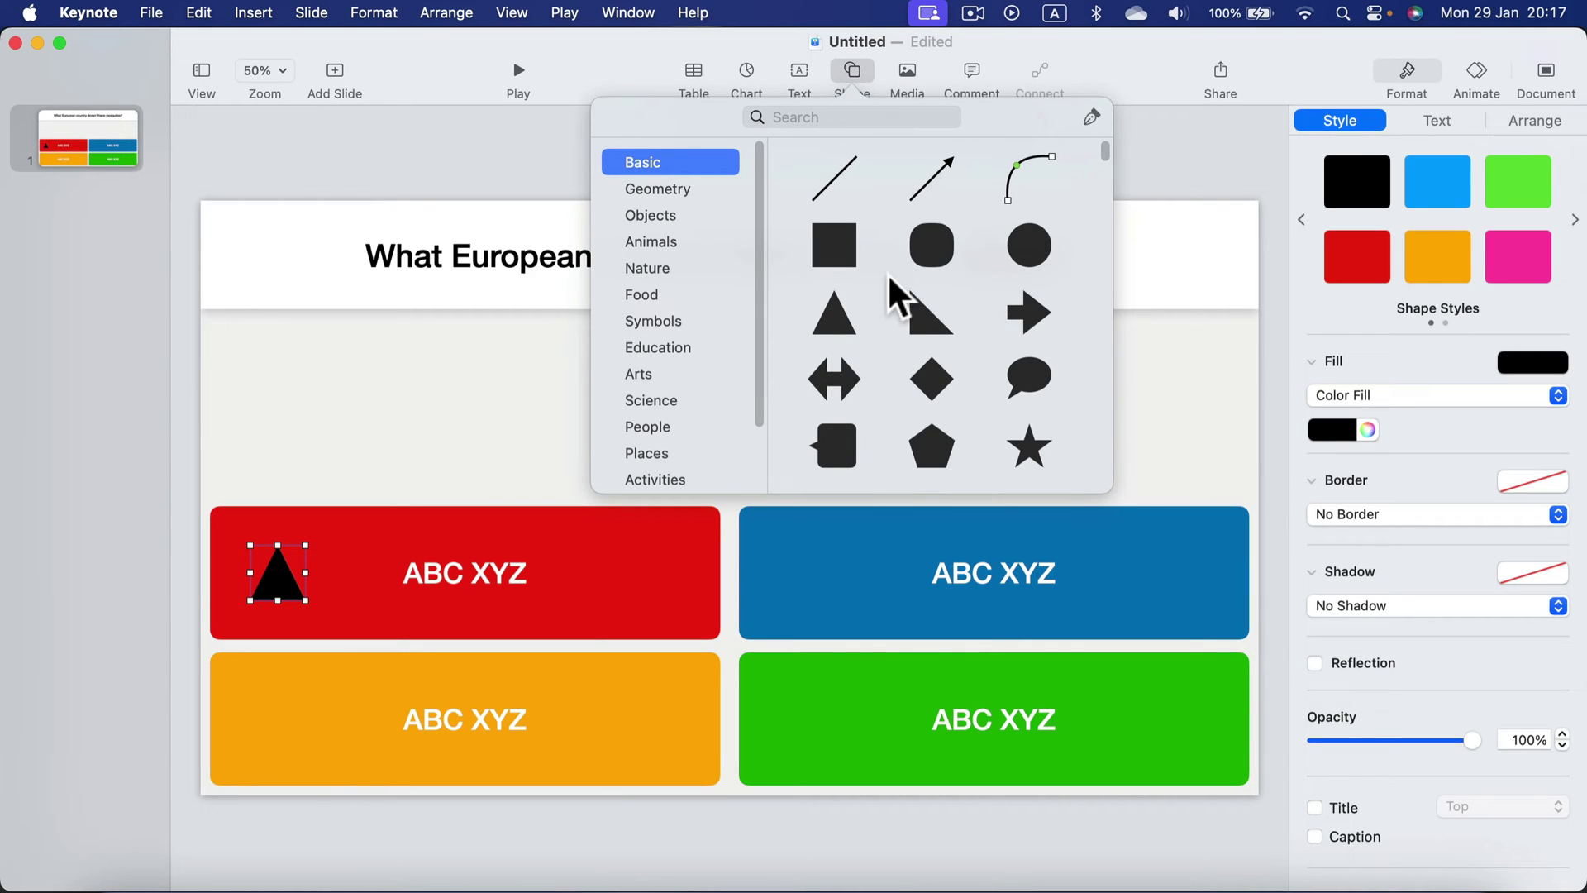
pyautogui.click(816, 240)
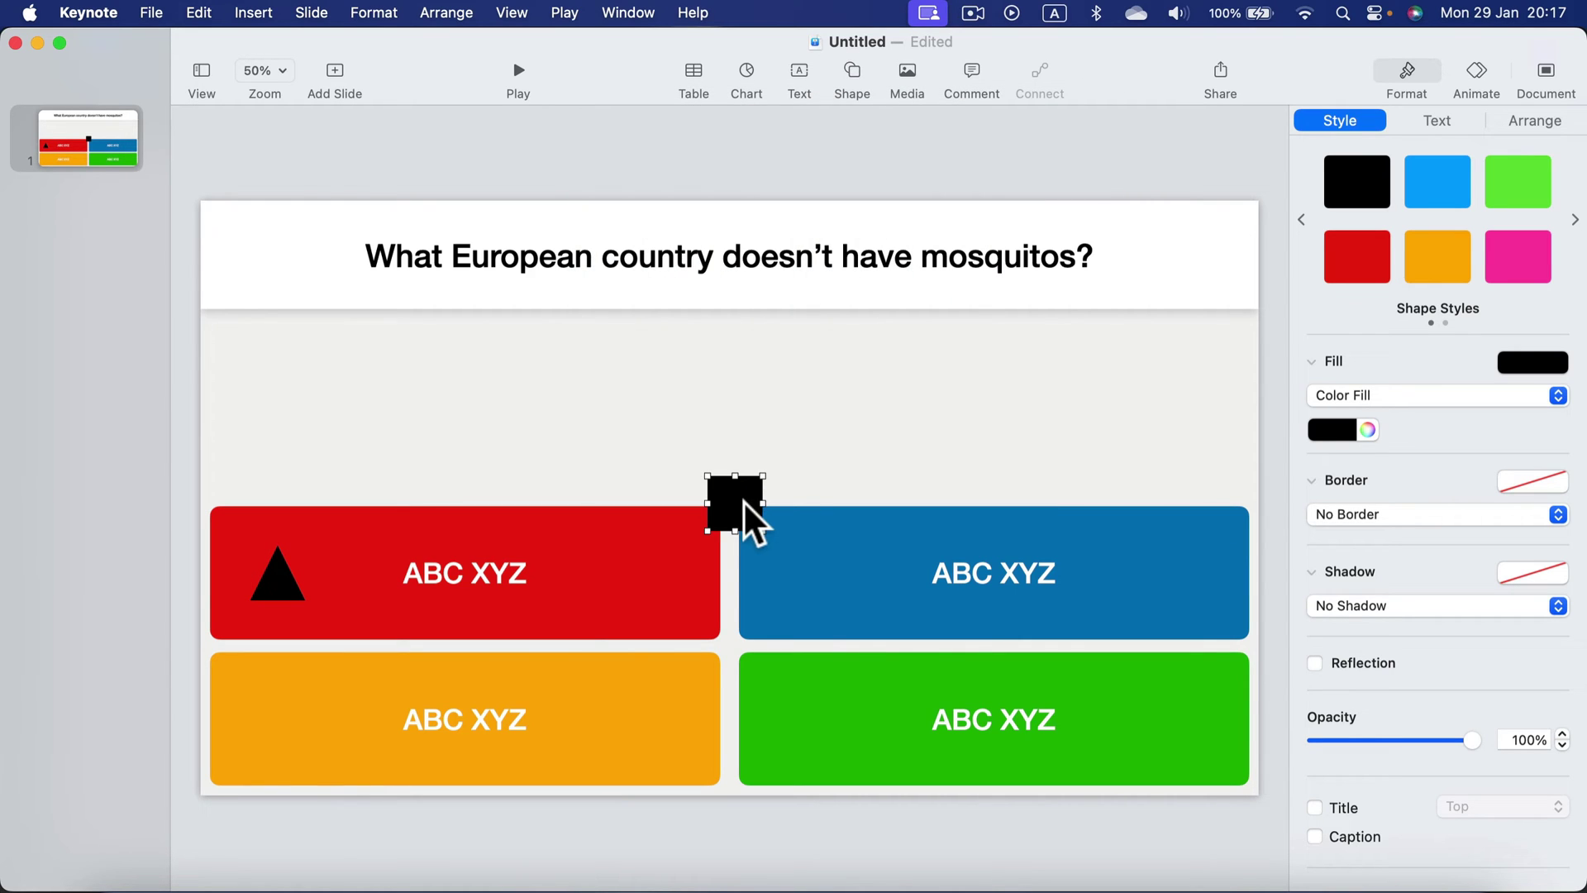
pyautogui.moveTo(742, 499); pyautogui.dragTo(809, 716)
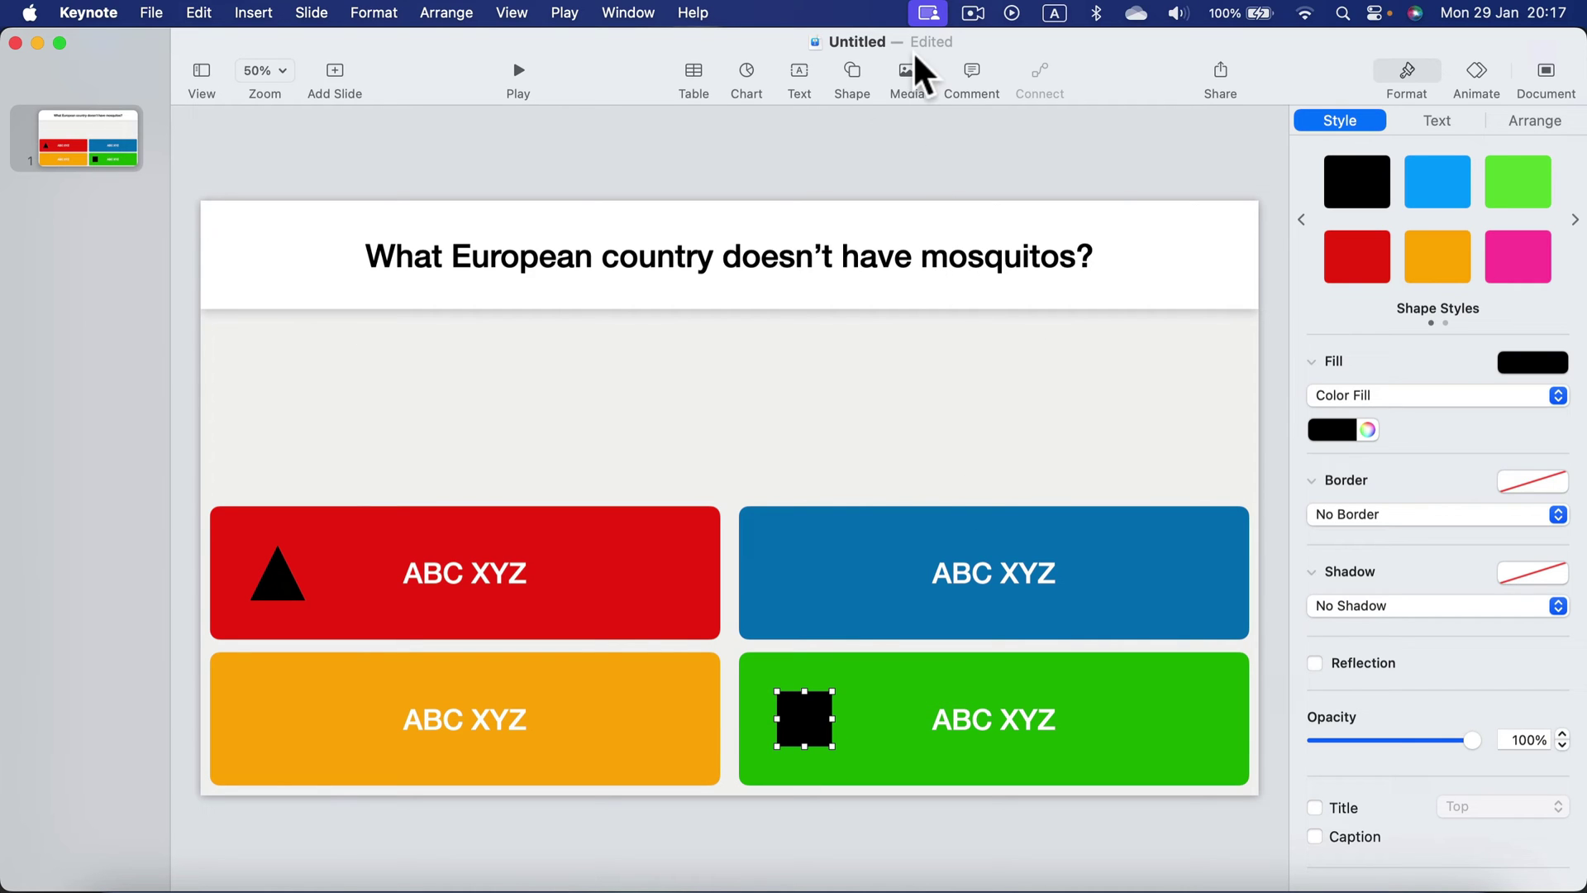
# Place a black circle on the orange box and a black diamond on the blue box.
pyautogui.click(857, 67)
pyautogui.click(1028, 255)
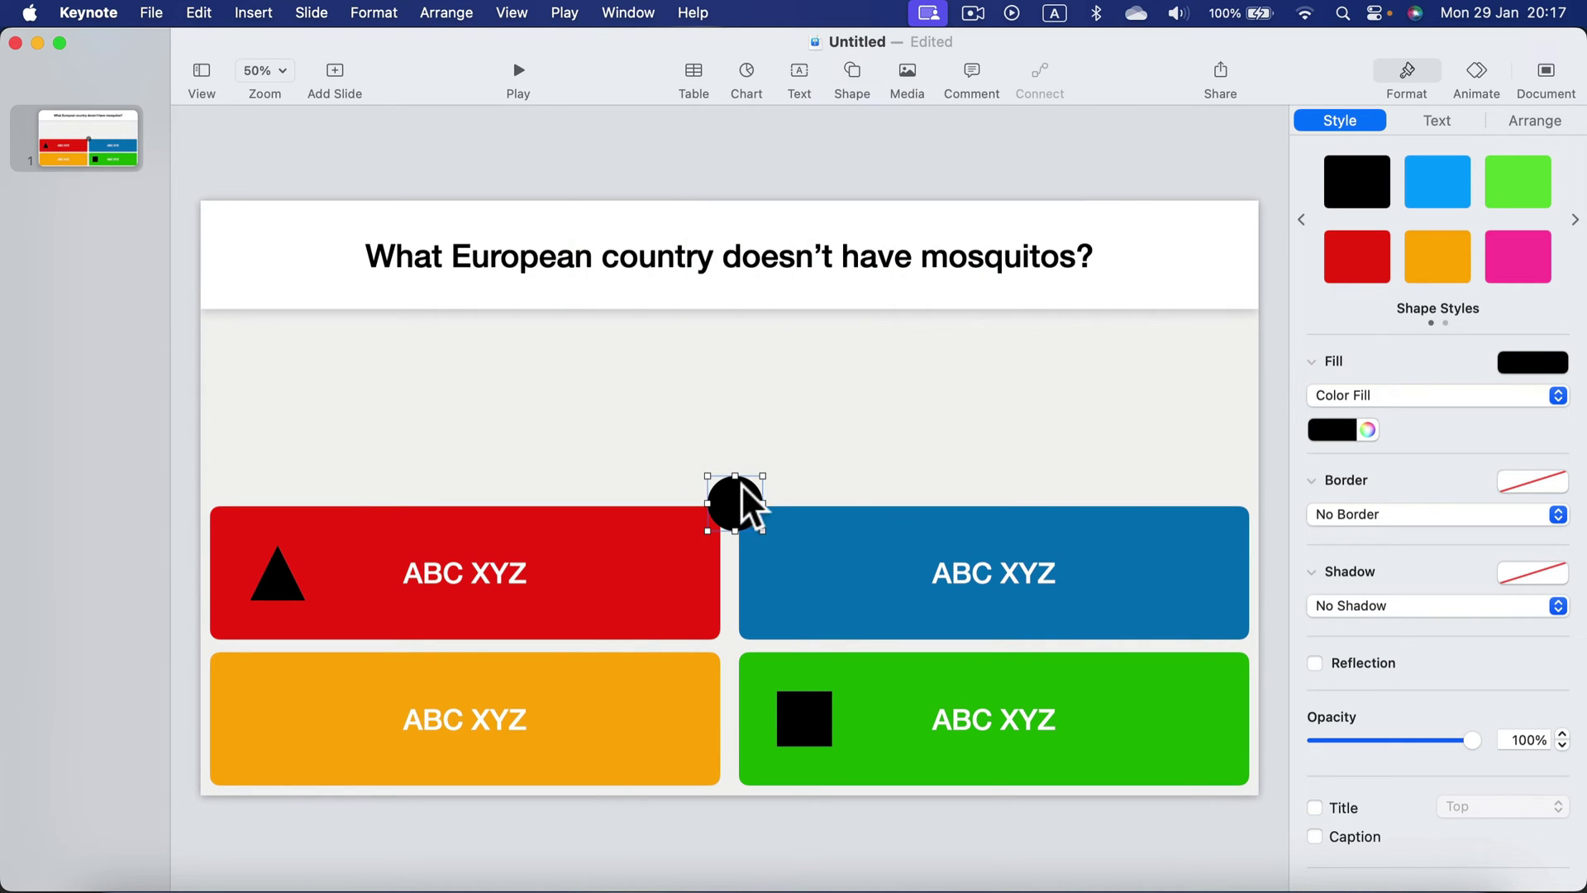
pyautogui.moveTo(736, 499); pyautogui.dragTo(268, 716)
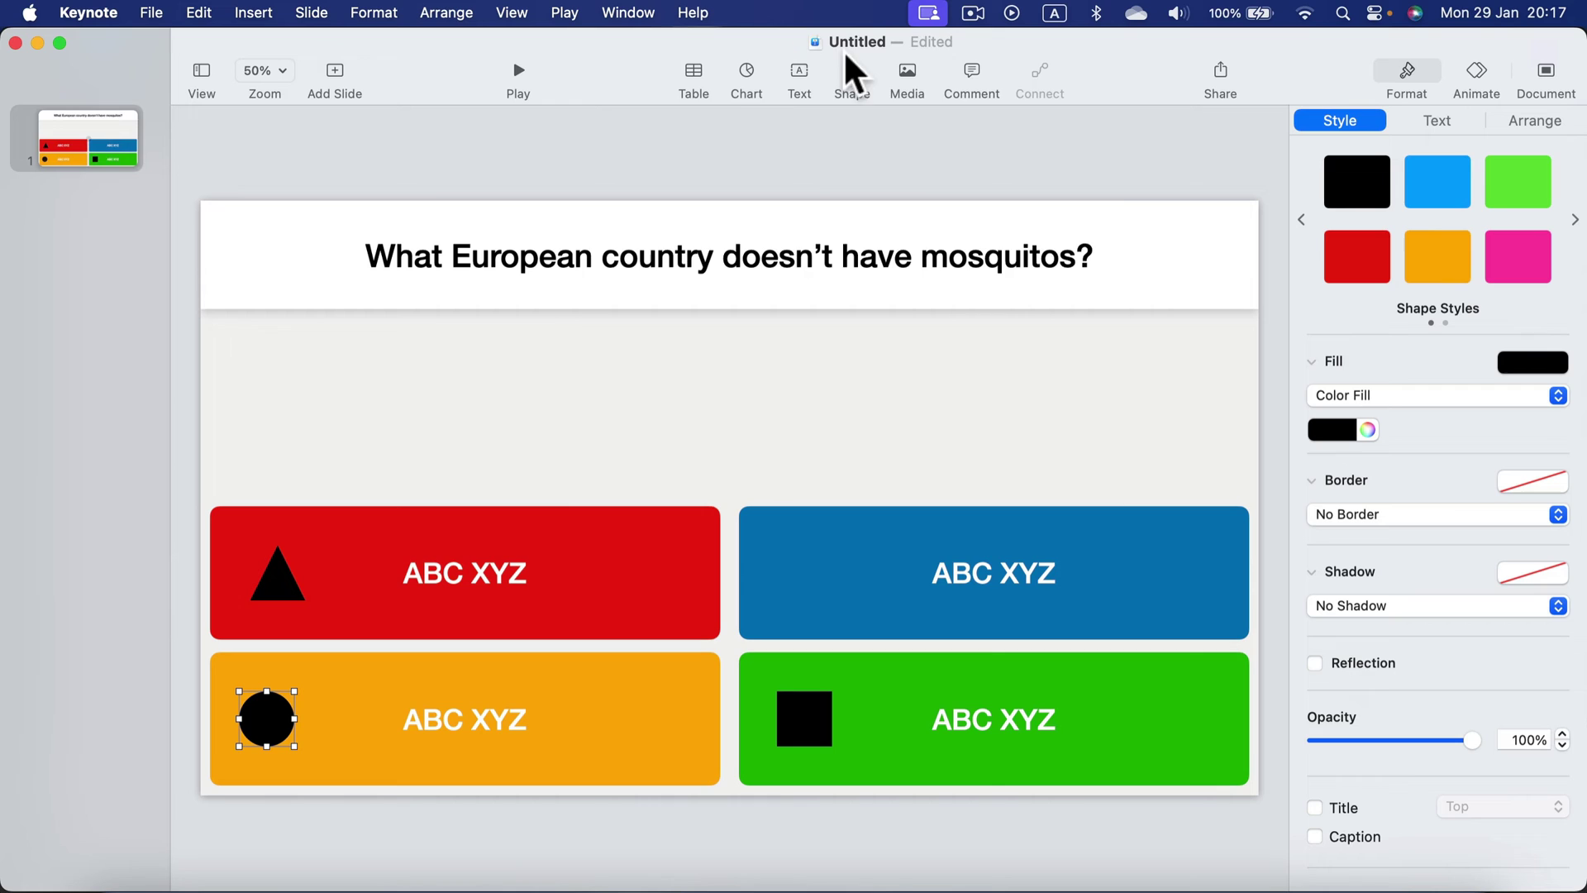
pyautogui.click(853, 66)
pyautogui.click(932, 379)
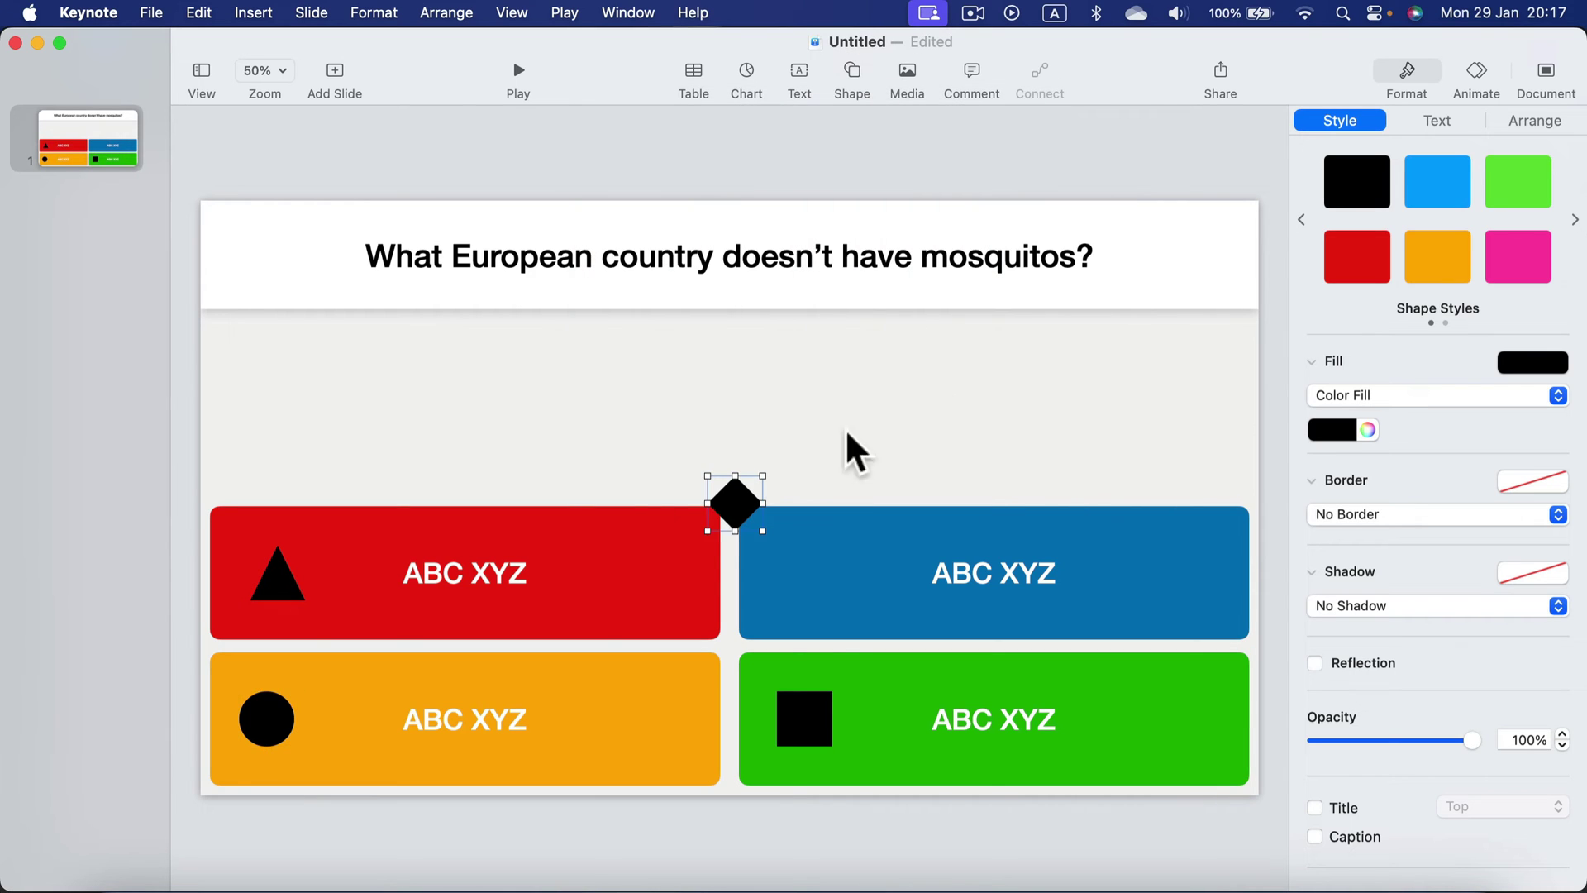
pyautogui.moveTo(741, 487); pyautogui.dragTo(810, 558)
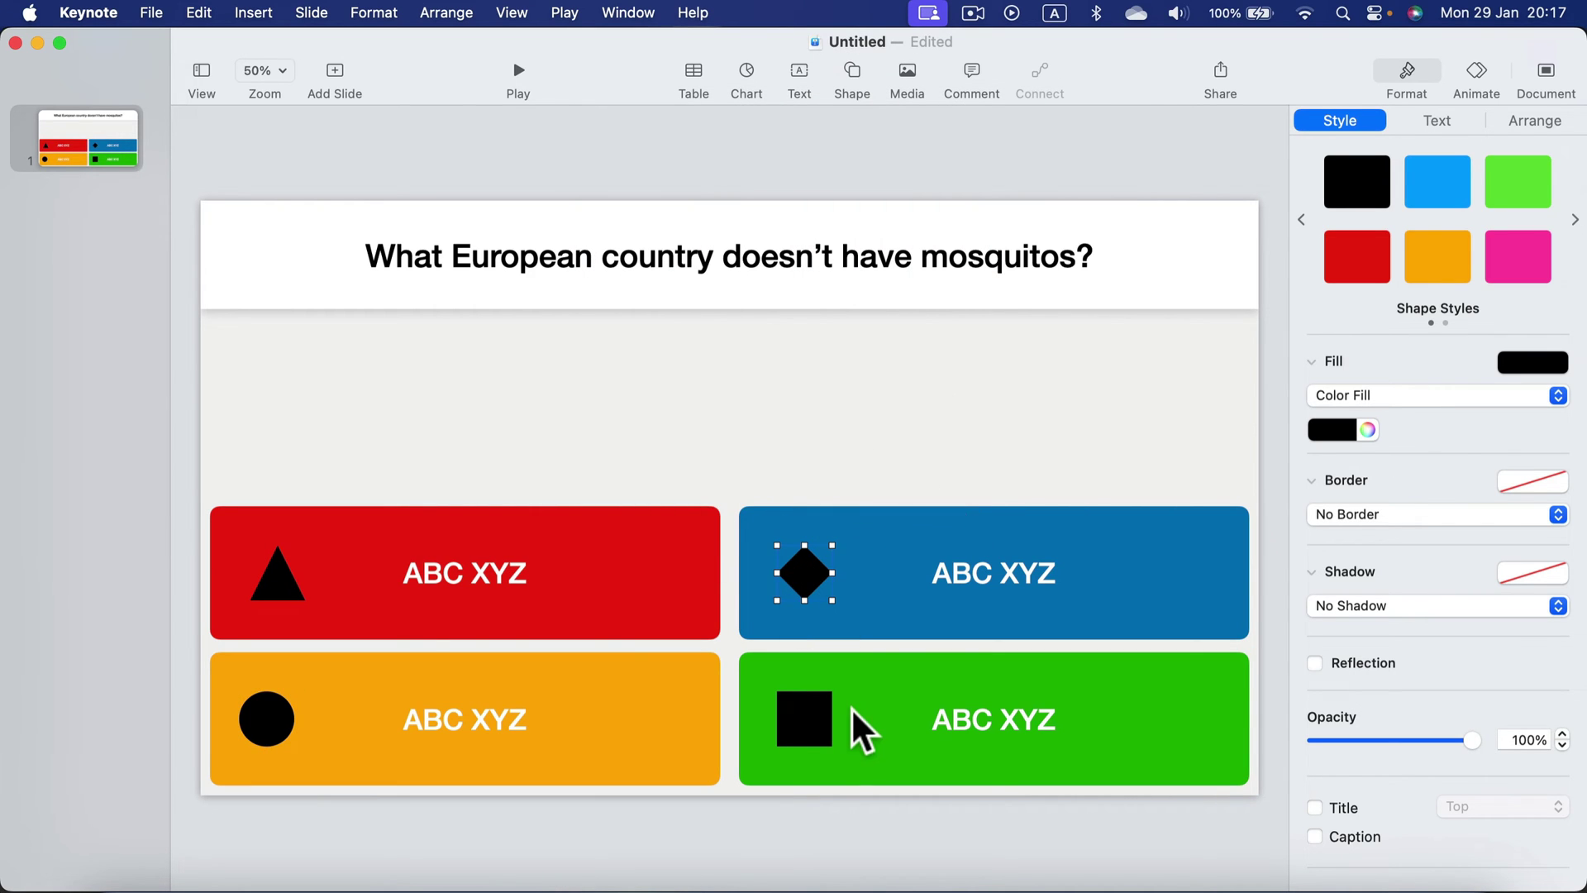
pyautogui.keyDown('shift'); pyautogui.click(248, 711); pyautogui.keyUp('shift')
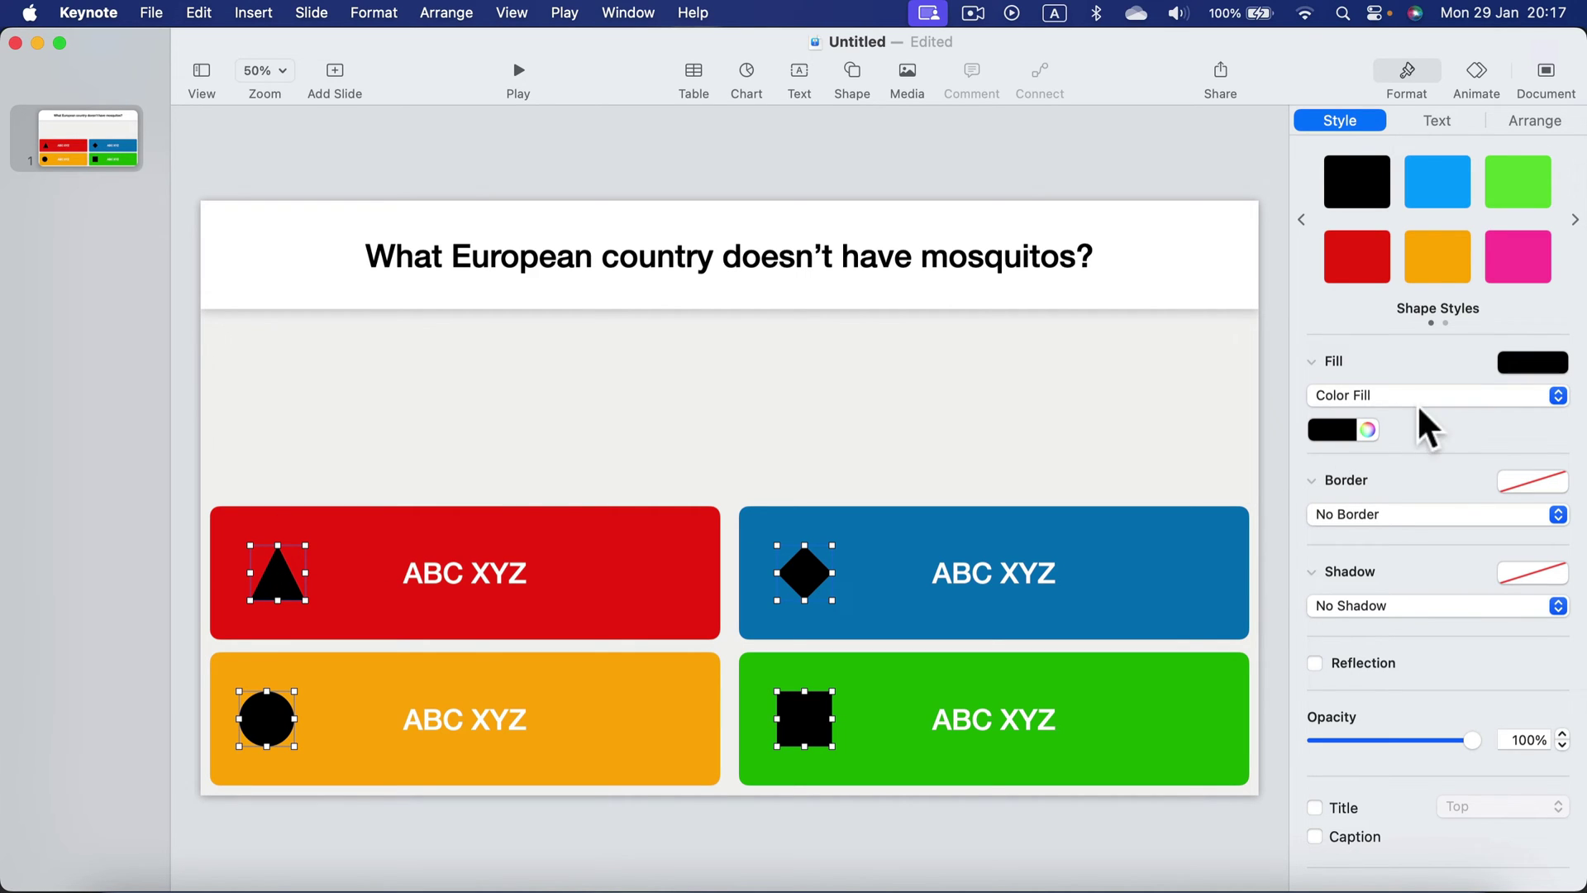
# Fill all four icons white and shrink the triangle to 80 × 80 pt.
pyautogui.click(1537, 363)
pyautogui.click(1325, 564)
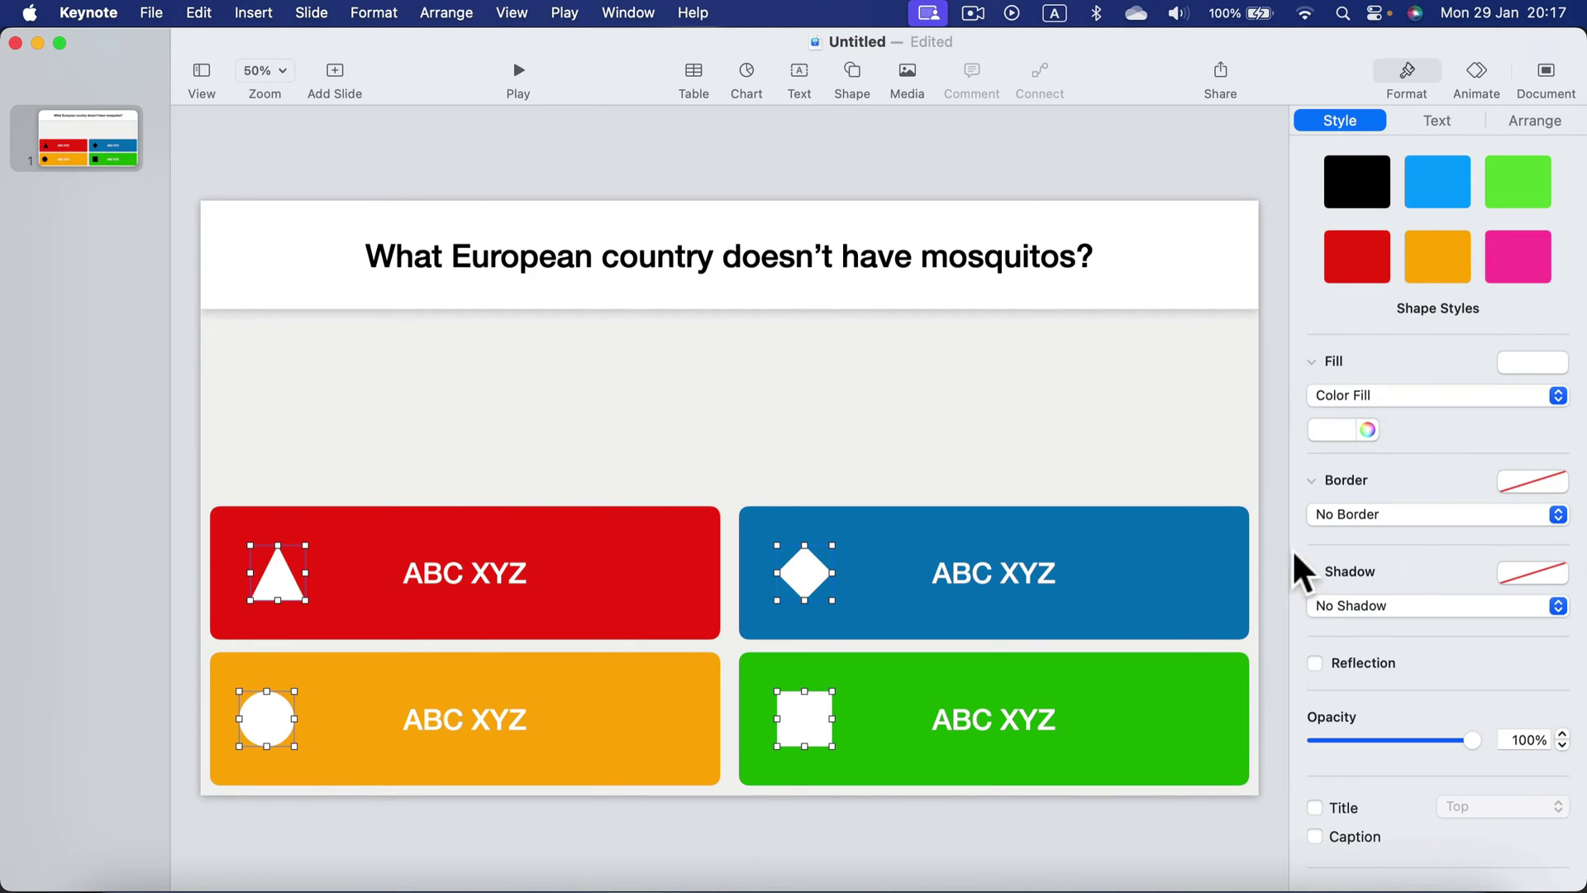
pyautogui.click(436, 432)
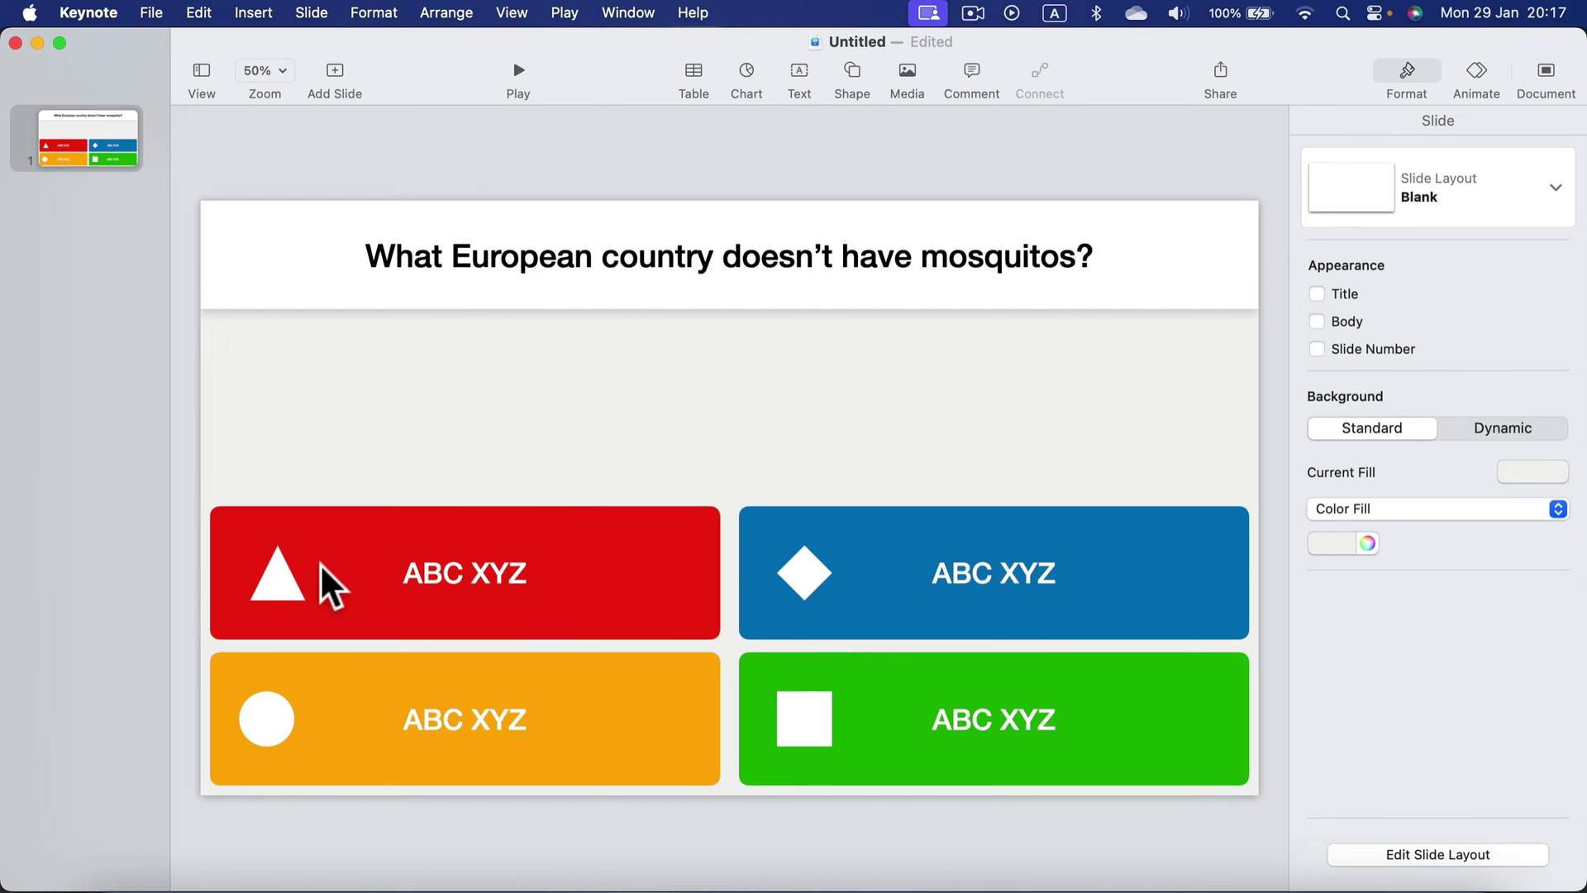
pyautogui.click(282, 592)
pyautogui.moveTo(305, 601); pyautogui.dragTo(269, 579)
pyautogui.click(1097, 349)
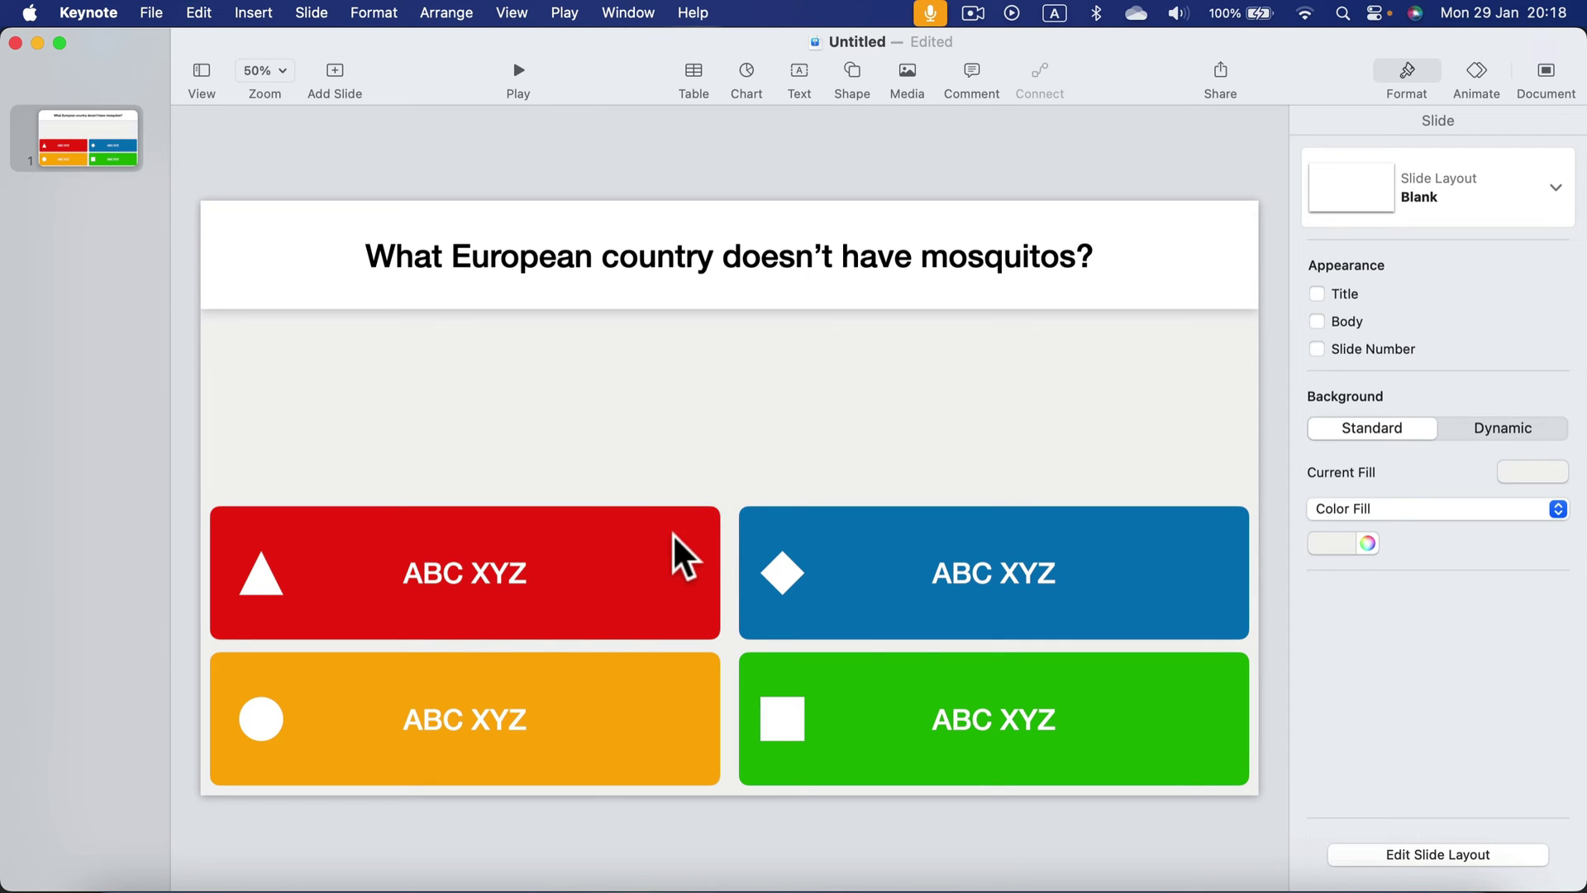
# Replace the red box's 'ABC XYZ' placeholder with 'Iceland'.
pyautogui.doubleClick(484, 577)
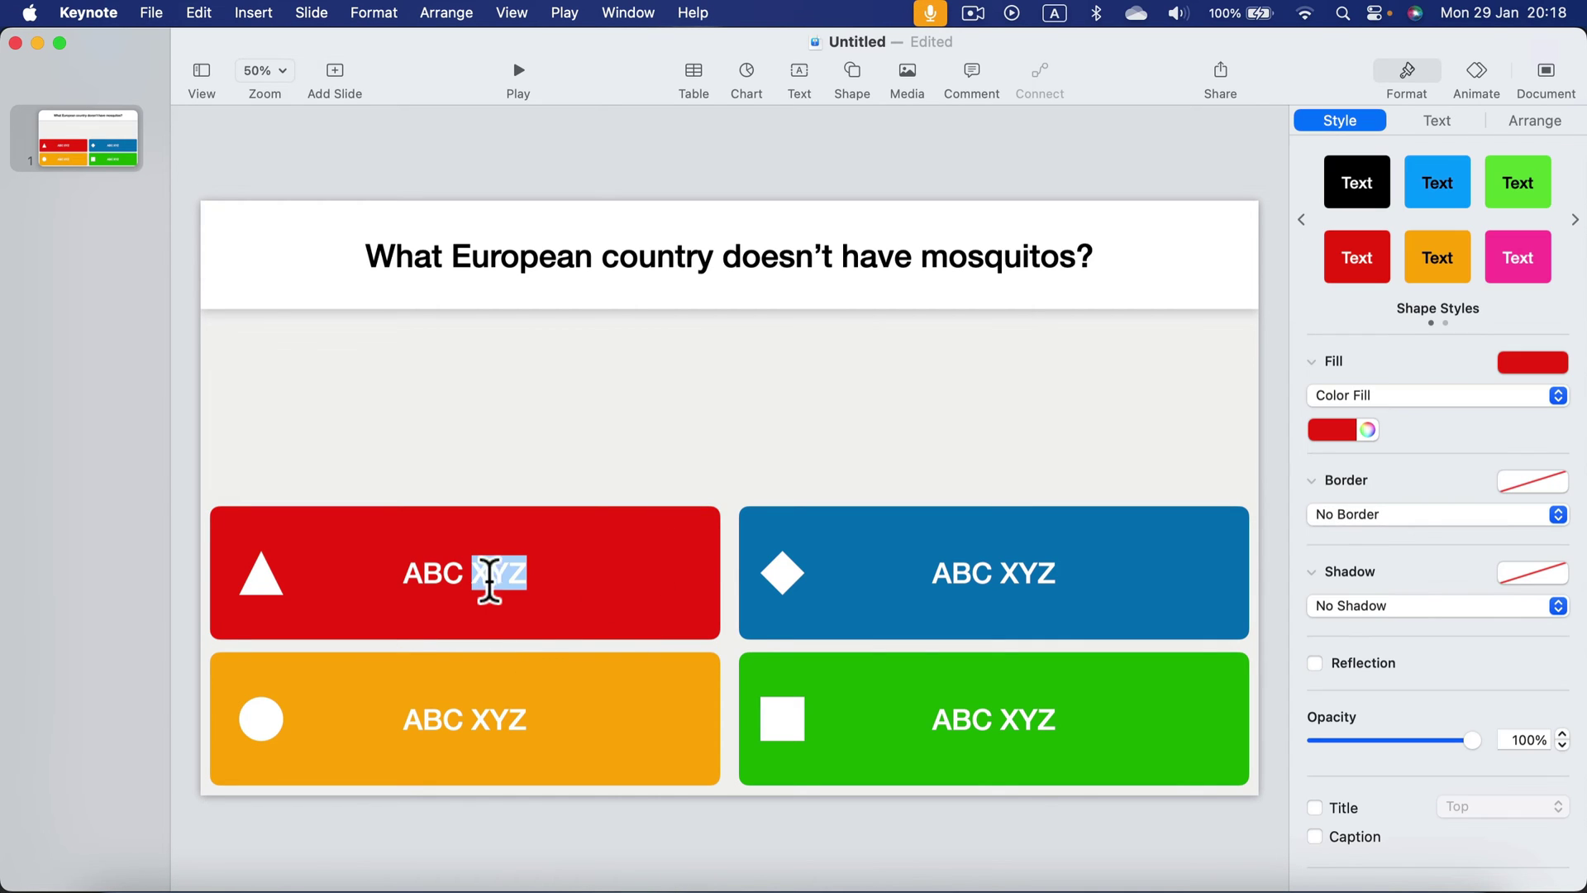
pyautogui.click(402, 575)
pyautogui.moveTo(402, 575); pyautogui.dragTo(557, 570)
pyautogui.press('BackSpace')
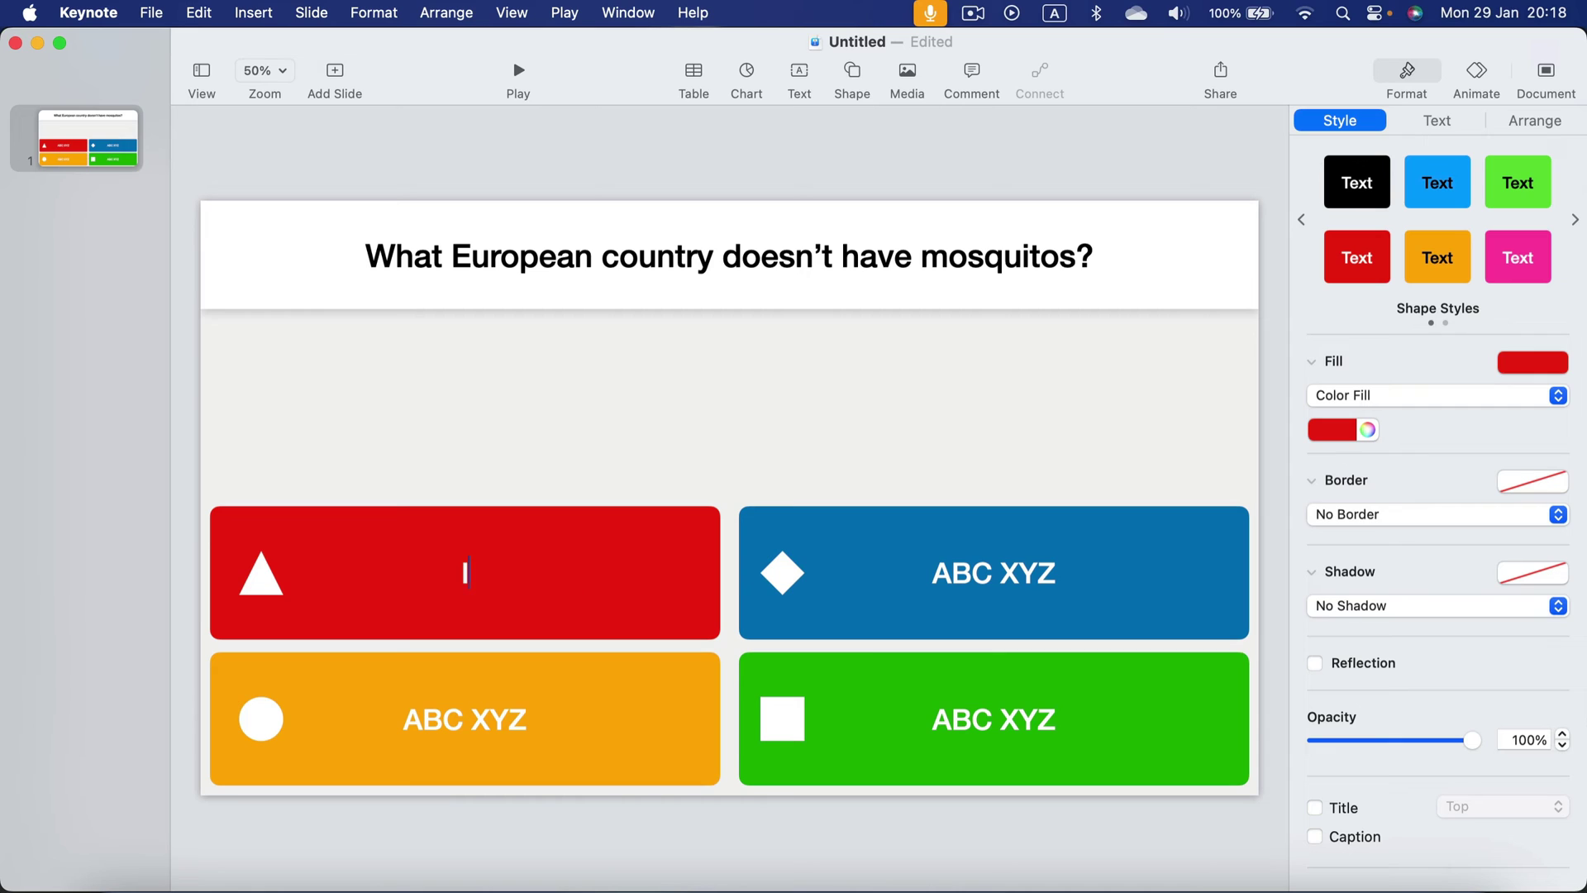
pyautogui.write('Iceland')
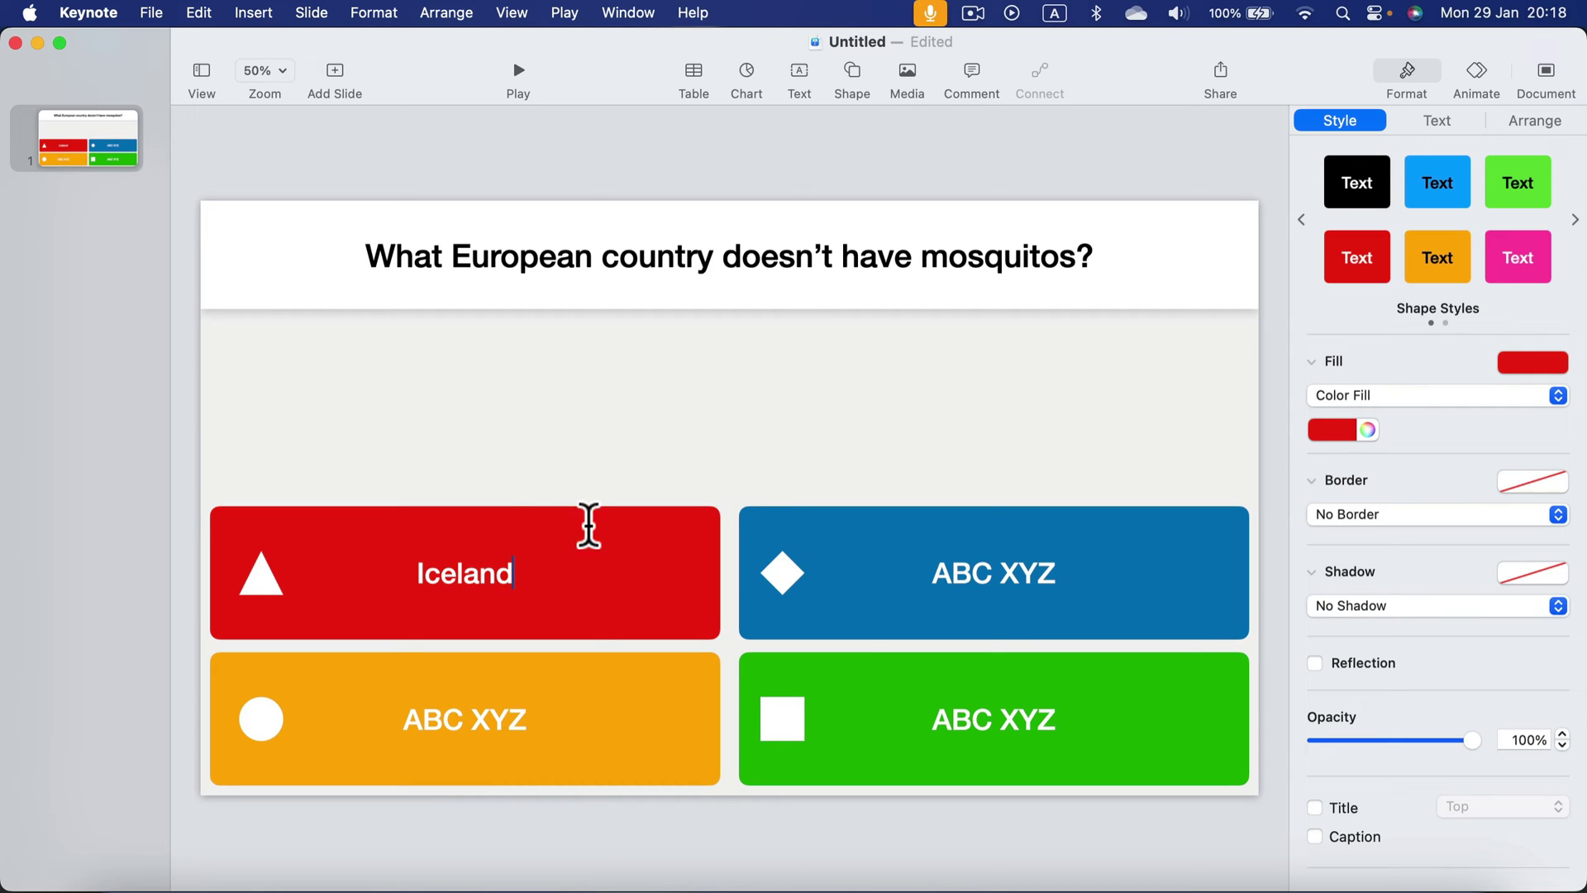
pyautogui.click(386, 367)
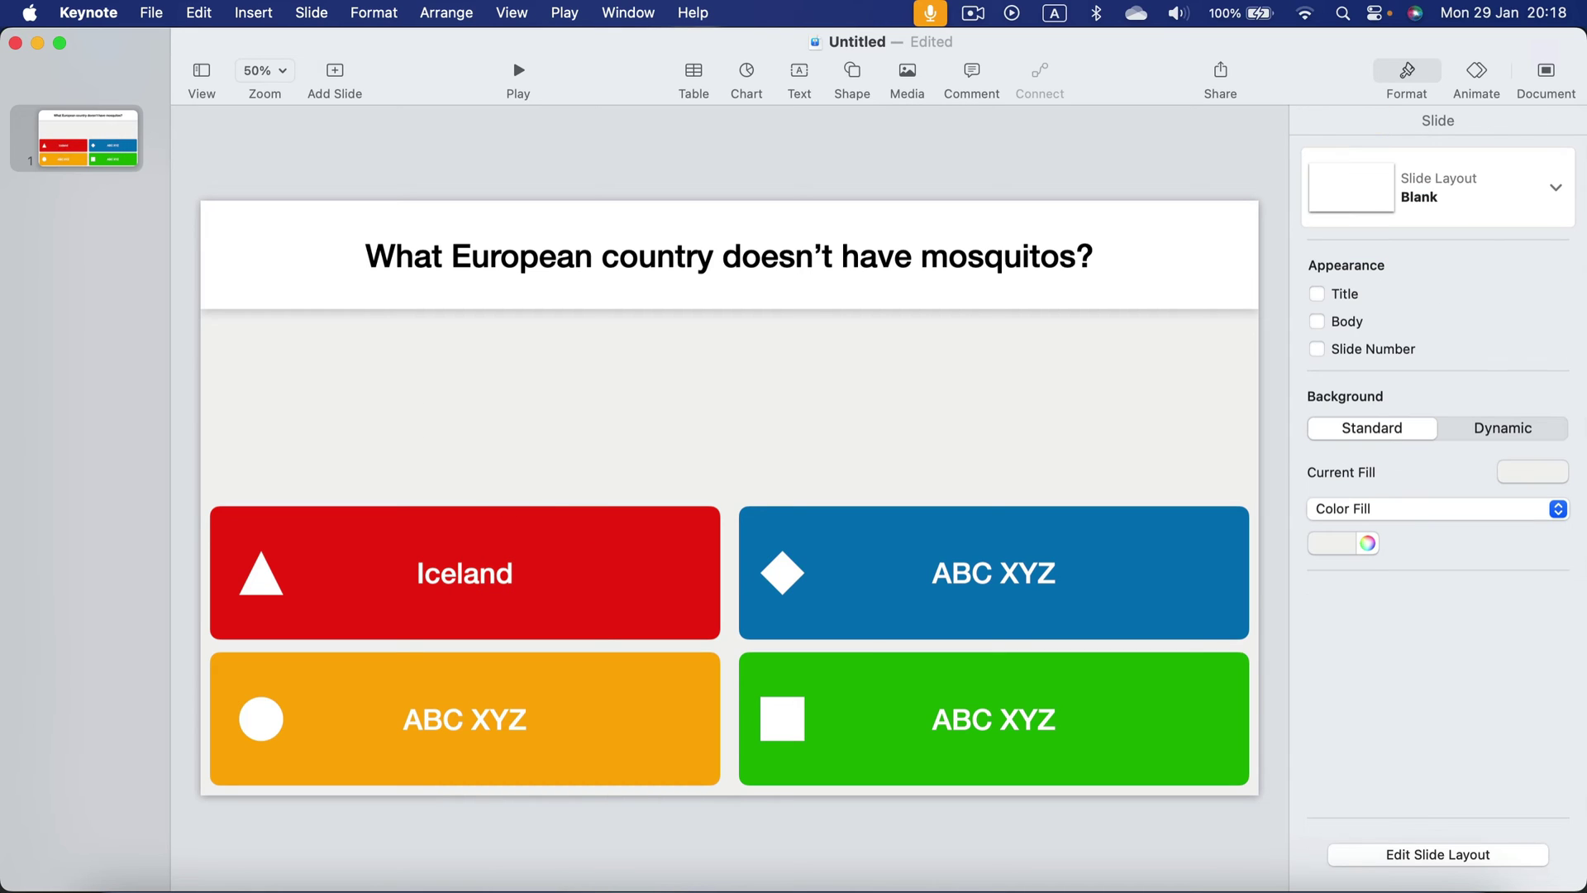
# Select the blue, green and orange answer boxes and show their animation settings.
pyautogui.click(850, 523)
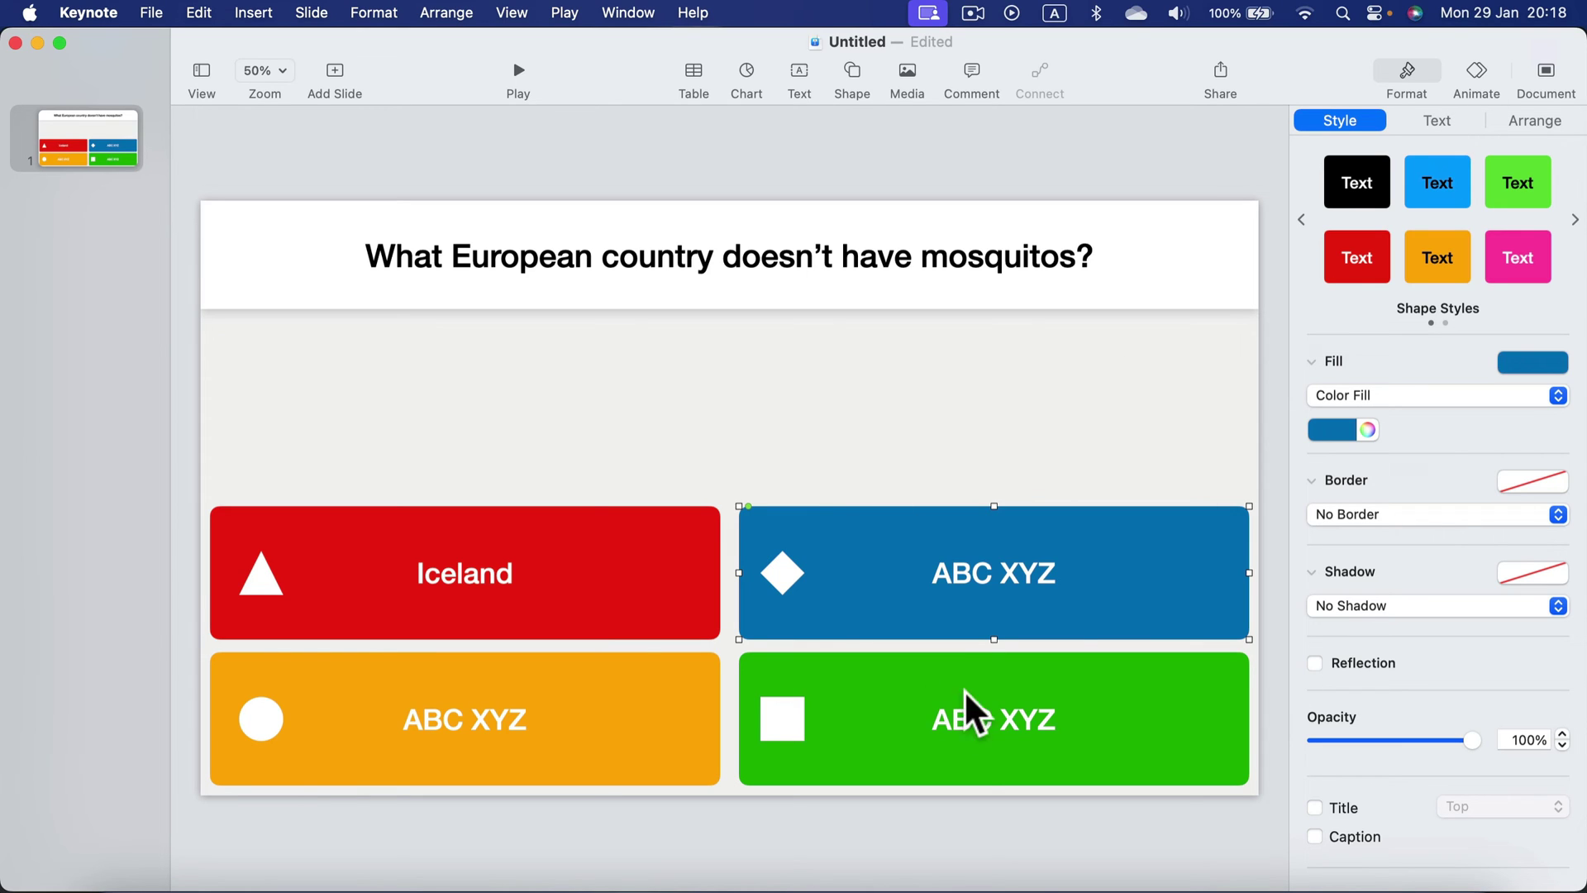
pyautogui.keyDown('shift'); pyautogui.click(875, 673); pyautogui.keyUp('shift')
pyautogui.keyDown('shift'); pyautogui.click(643, 661); pyautogui.keyUp('shift')
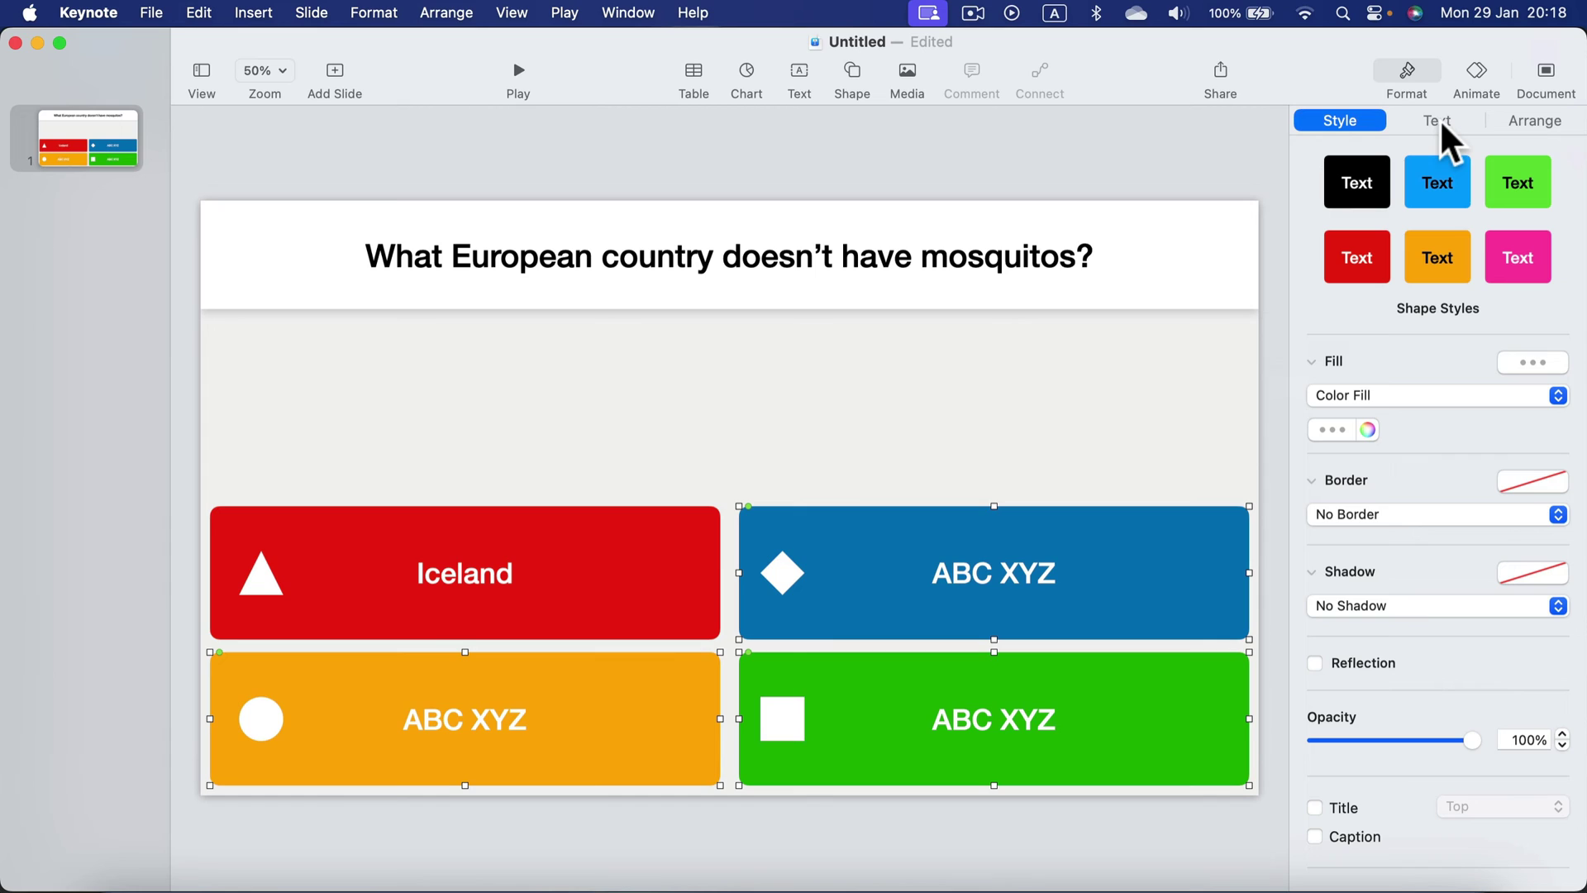
pyautogui.click(1472, 70)
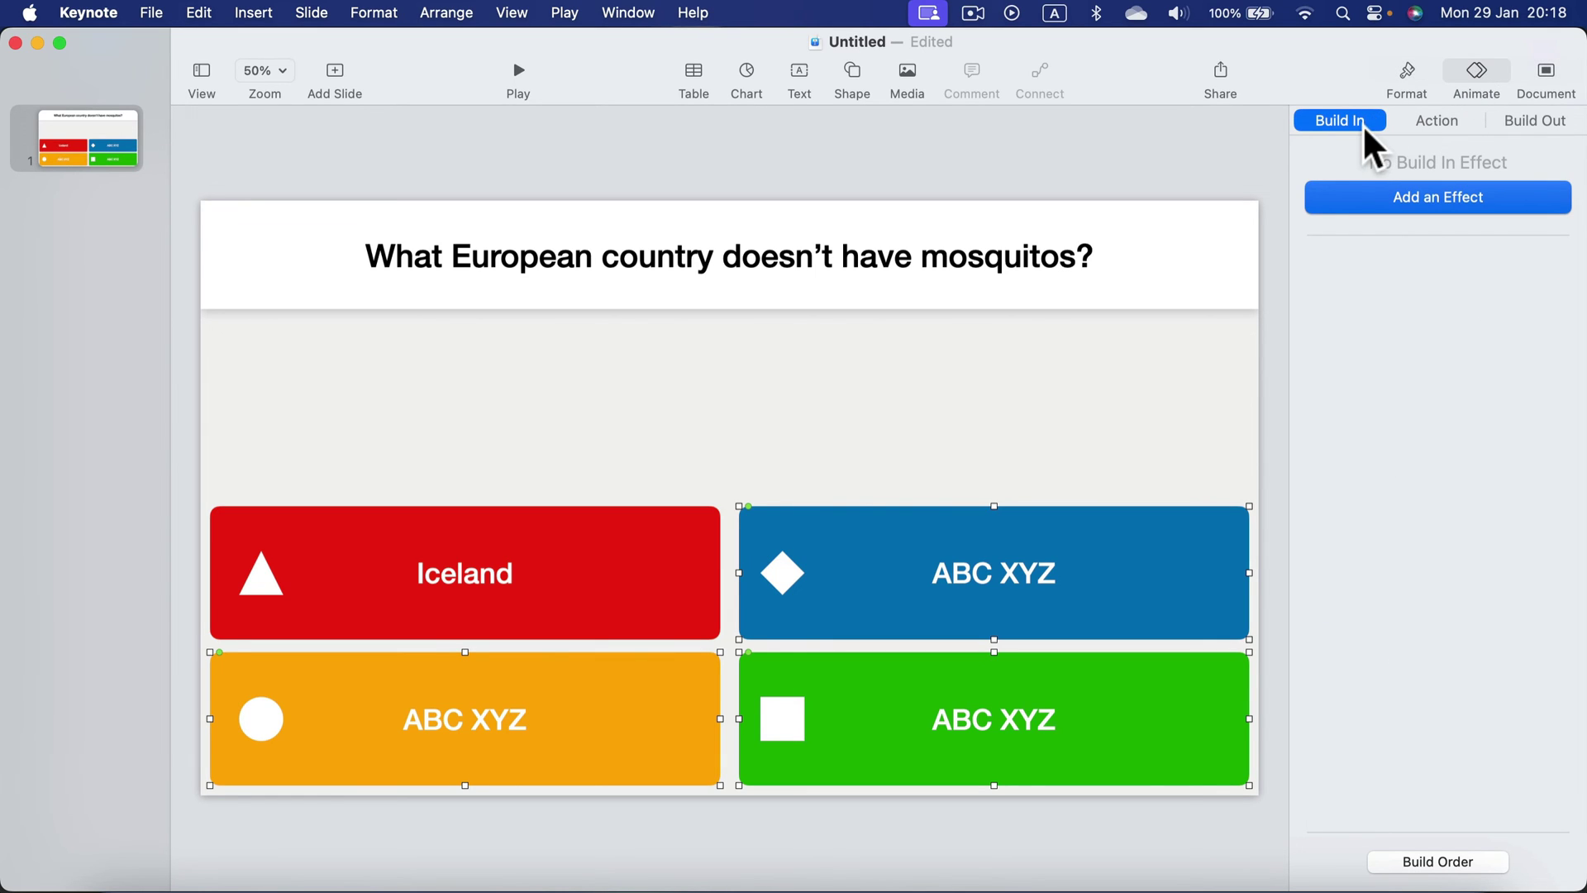
# Add Vanish as the build-out effect for the three selected boxes.
pyautogui.click(1531, 120)
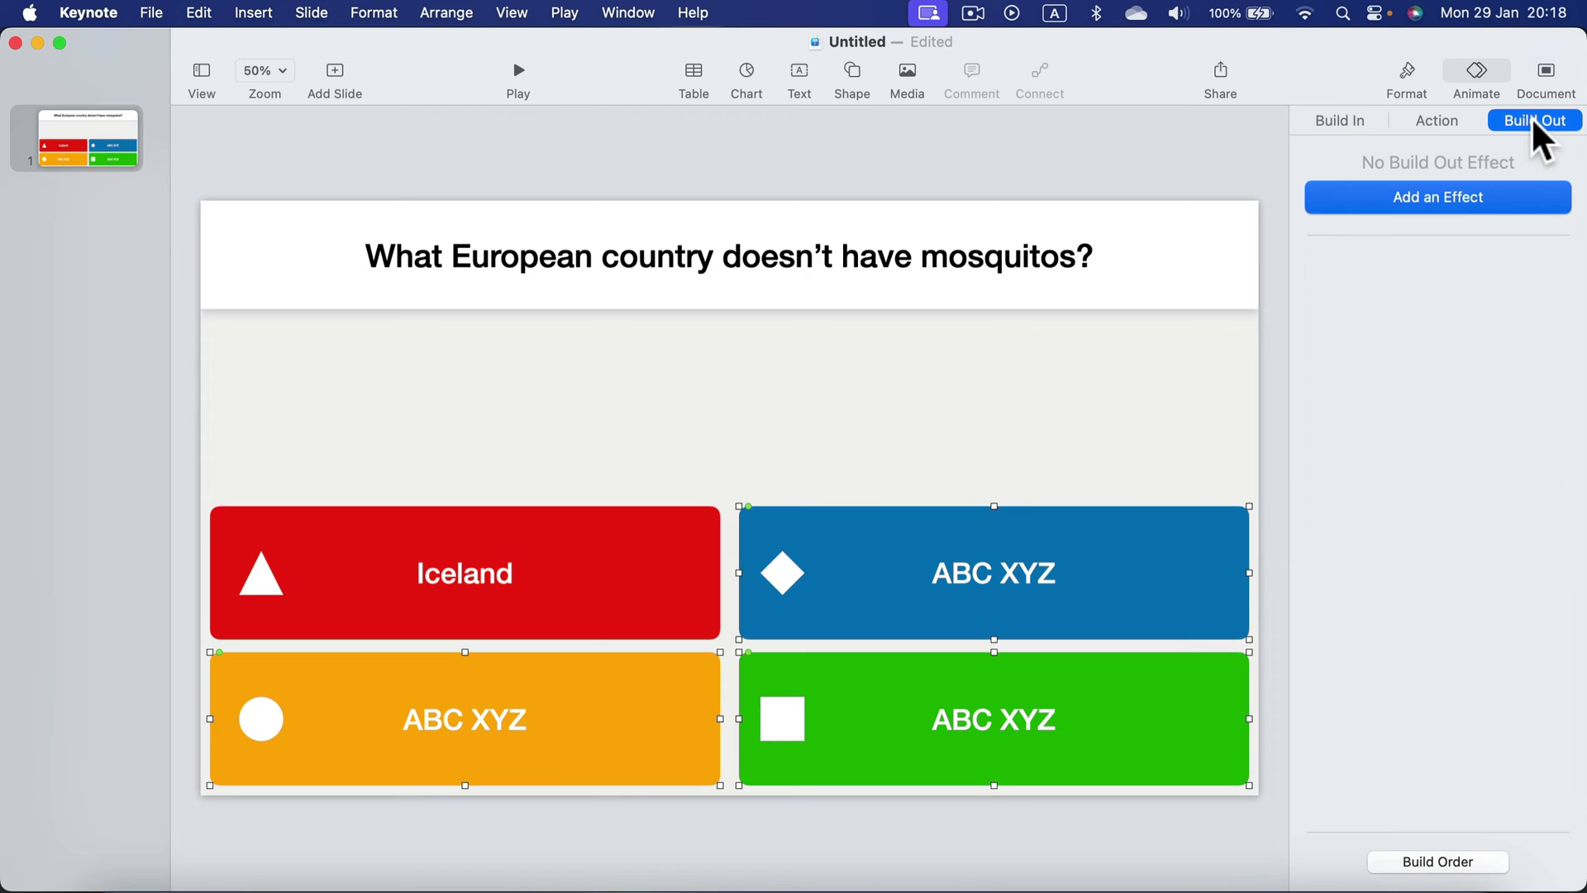
pyautogui.click(1453, 198)
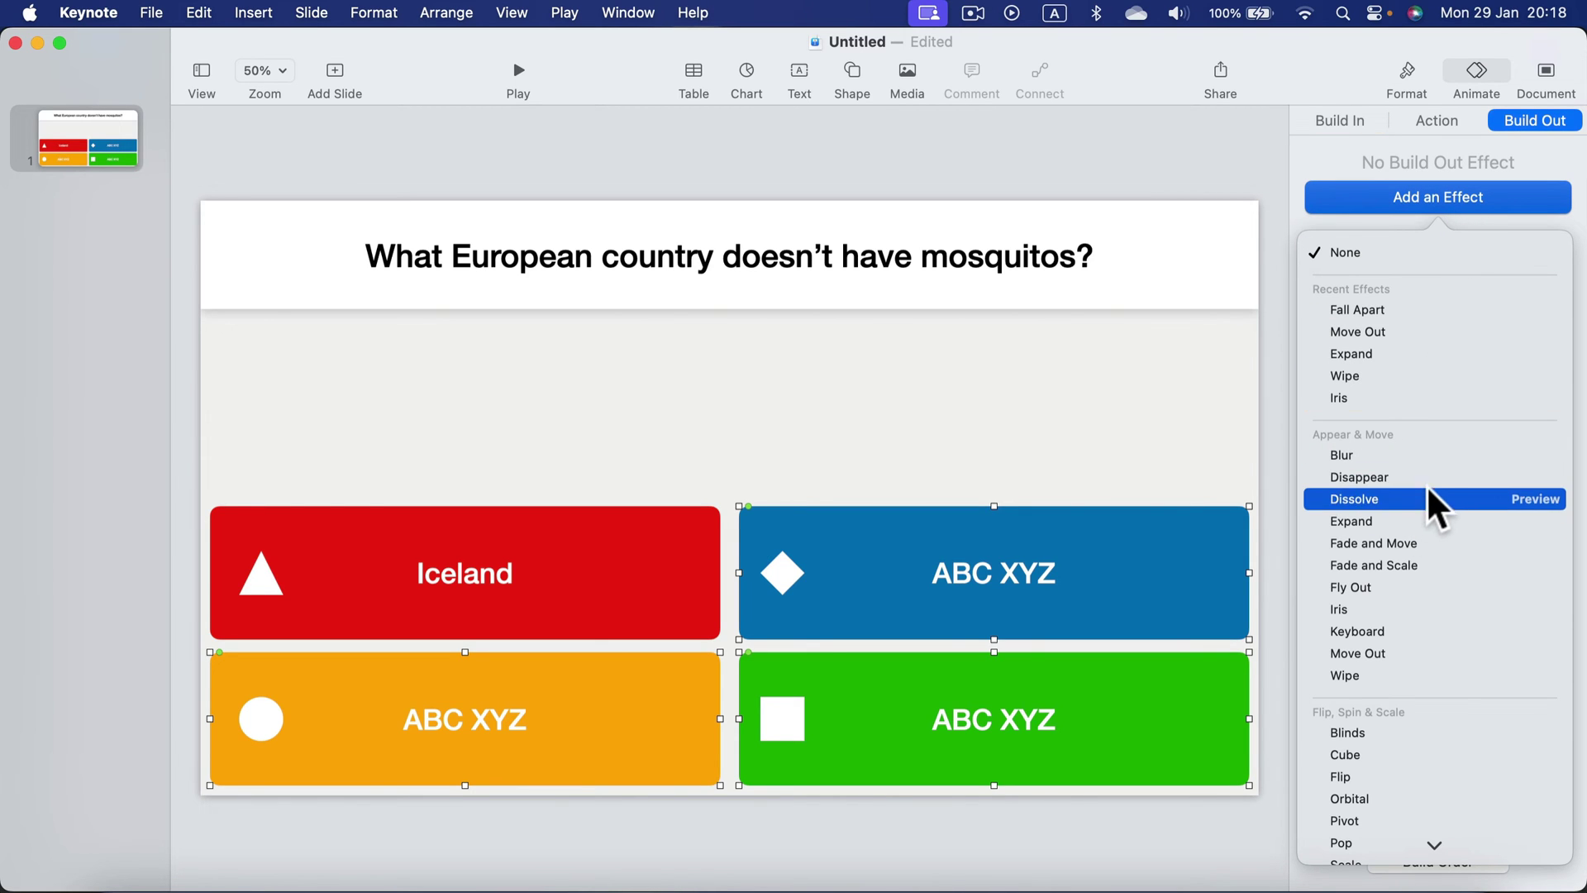
pyautogui.scroll(-4, 1400, 569)
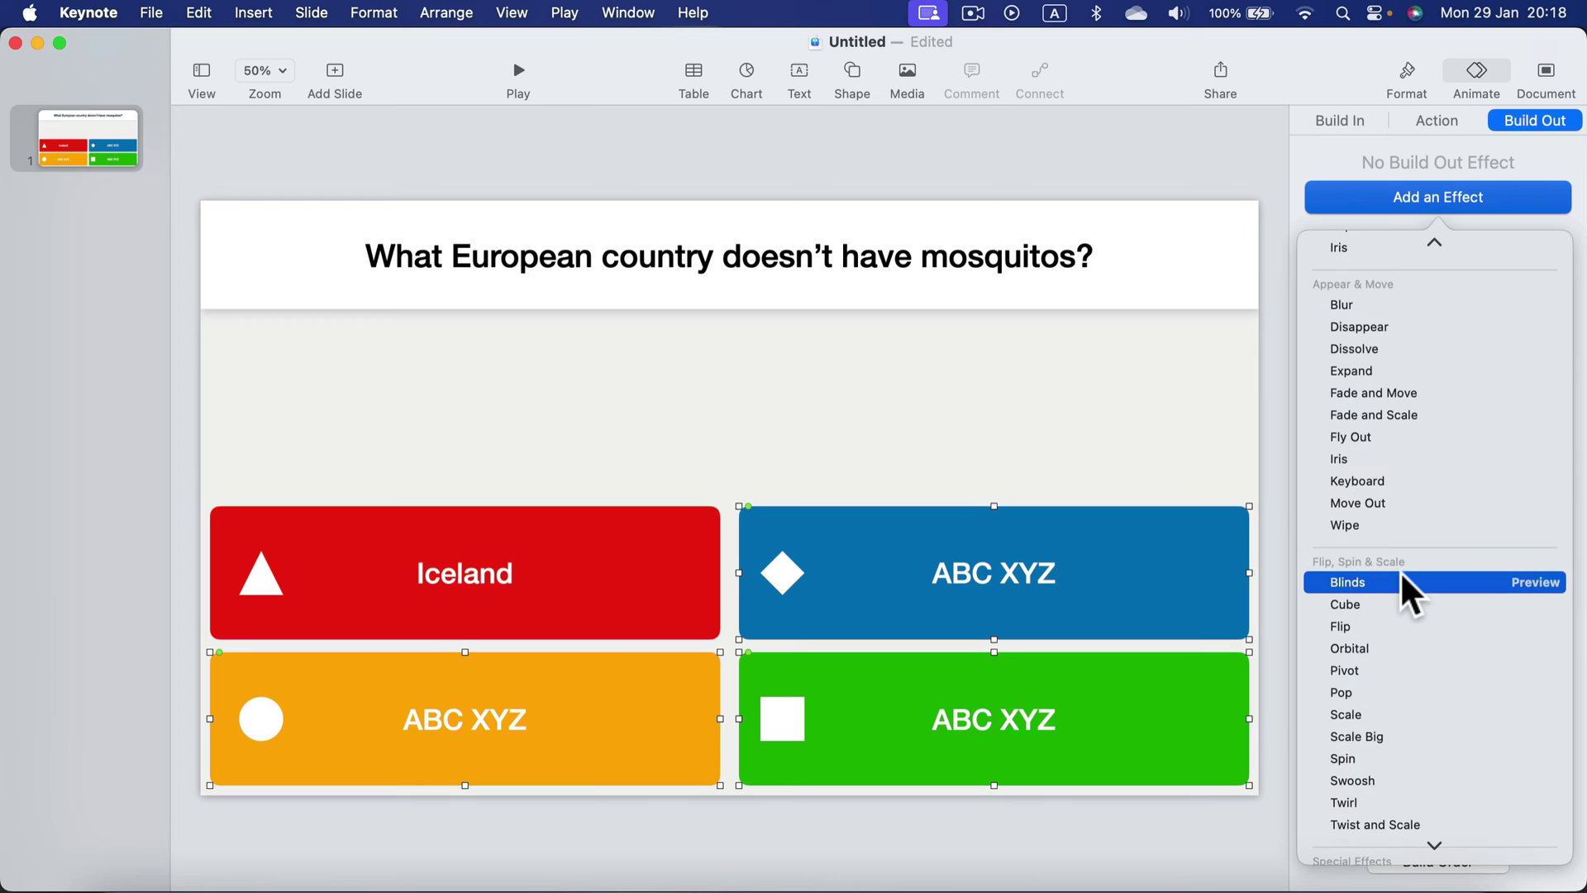
pyautogui.scroll(-4, 1400, 572)
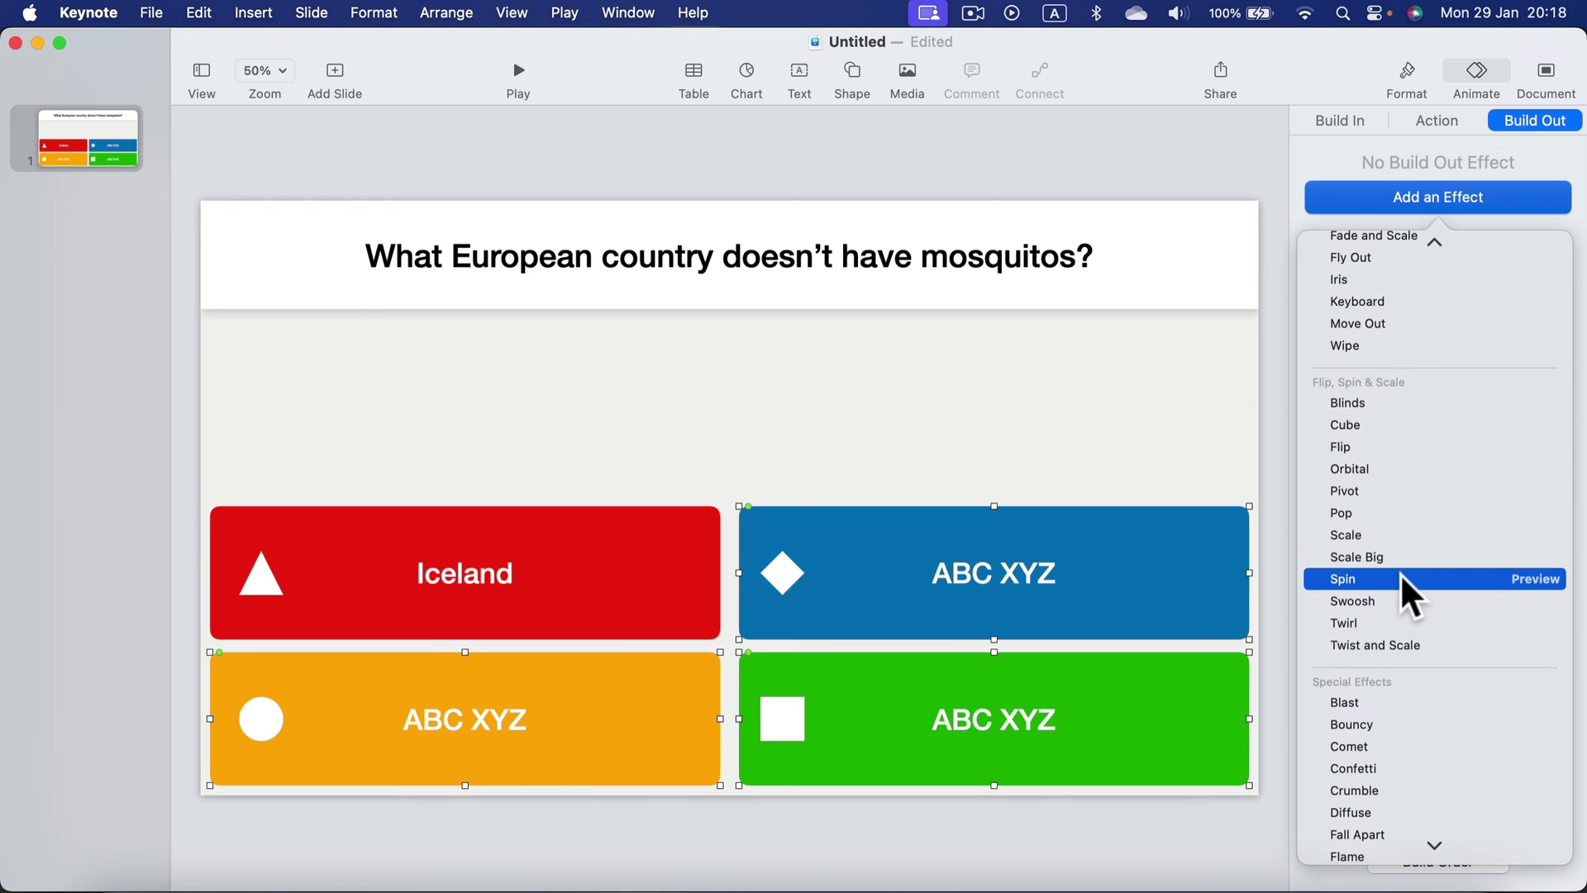
pyautogui.scroll(-5, 1400, 572)
pyautogui.click(1522, 837)
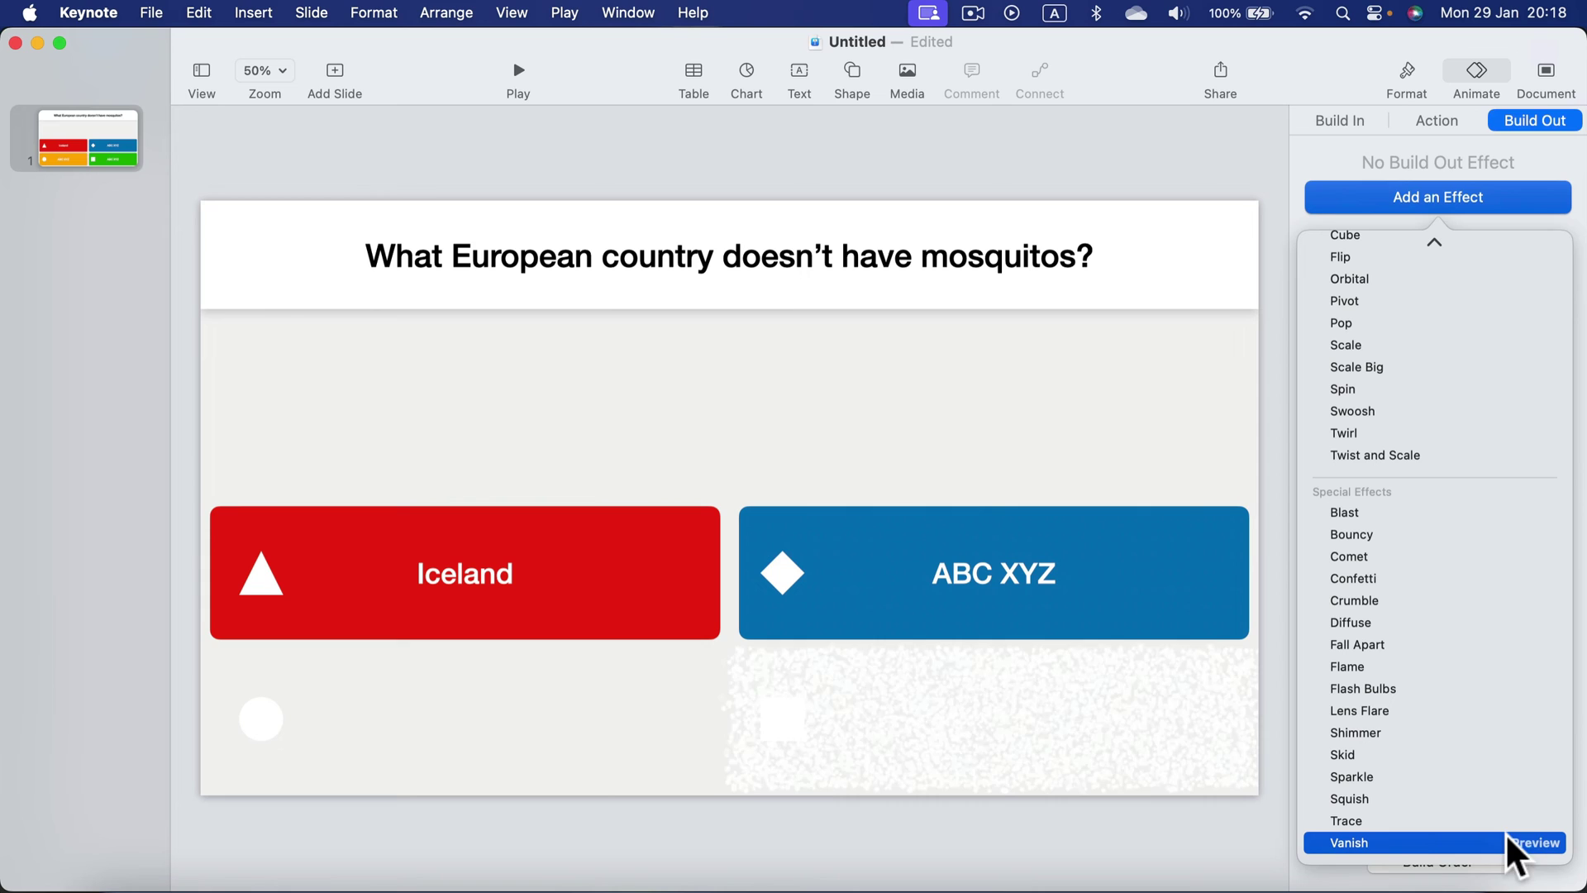
pyautogui.click(1413, 841)
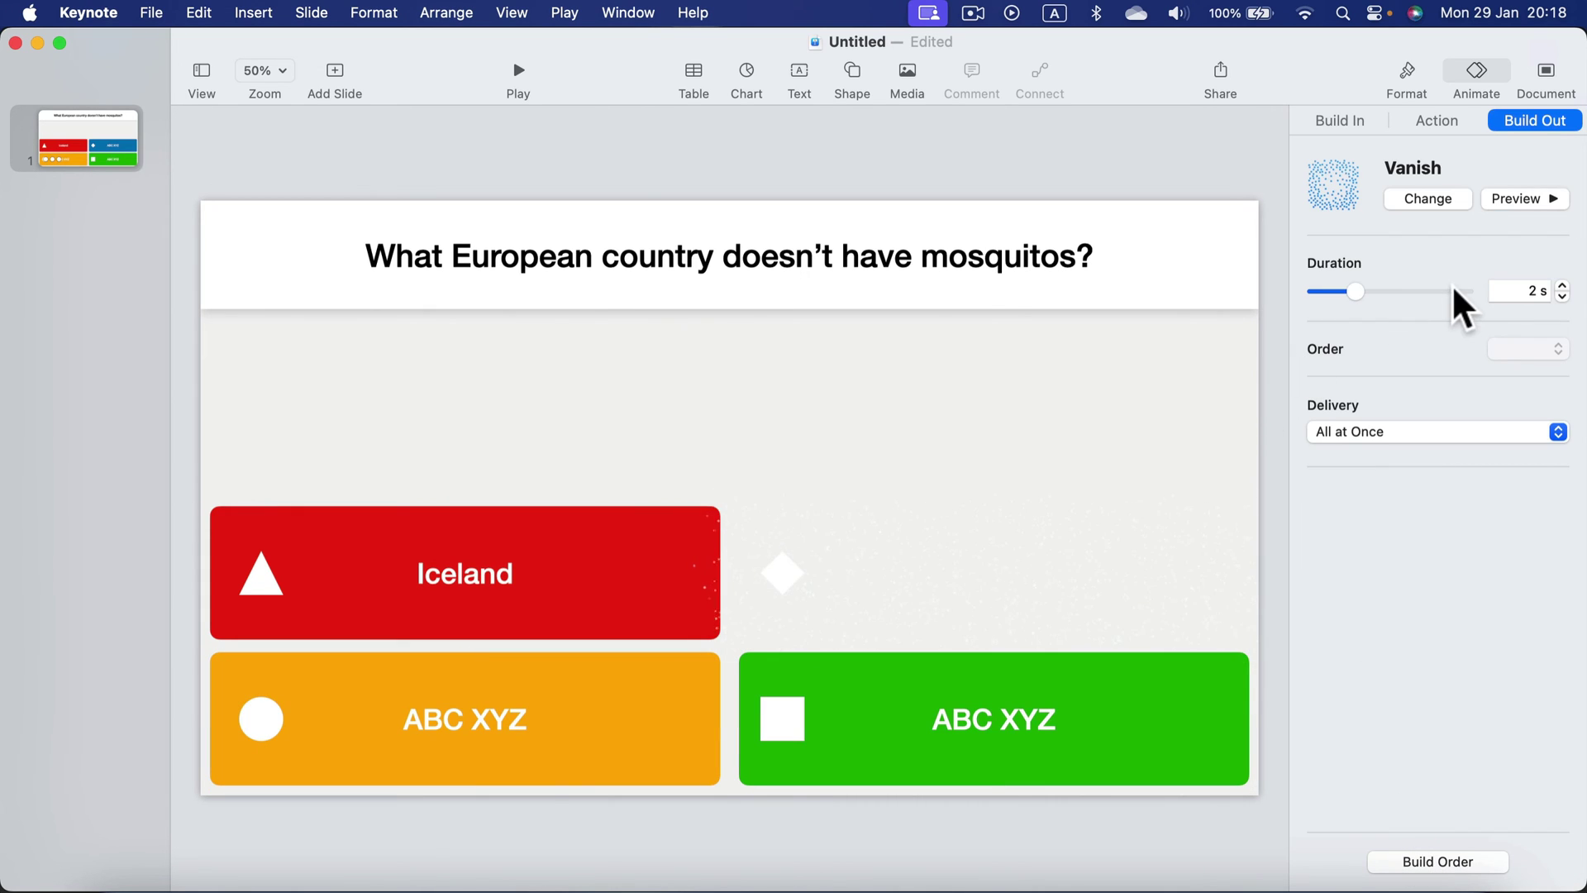
# Set the Vanish duration to 1 s with All at Once delivery.
pyautogui.click(1563, 296)
pyautogui.click(1562, 296)
pyautogui.click(1562, 296)
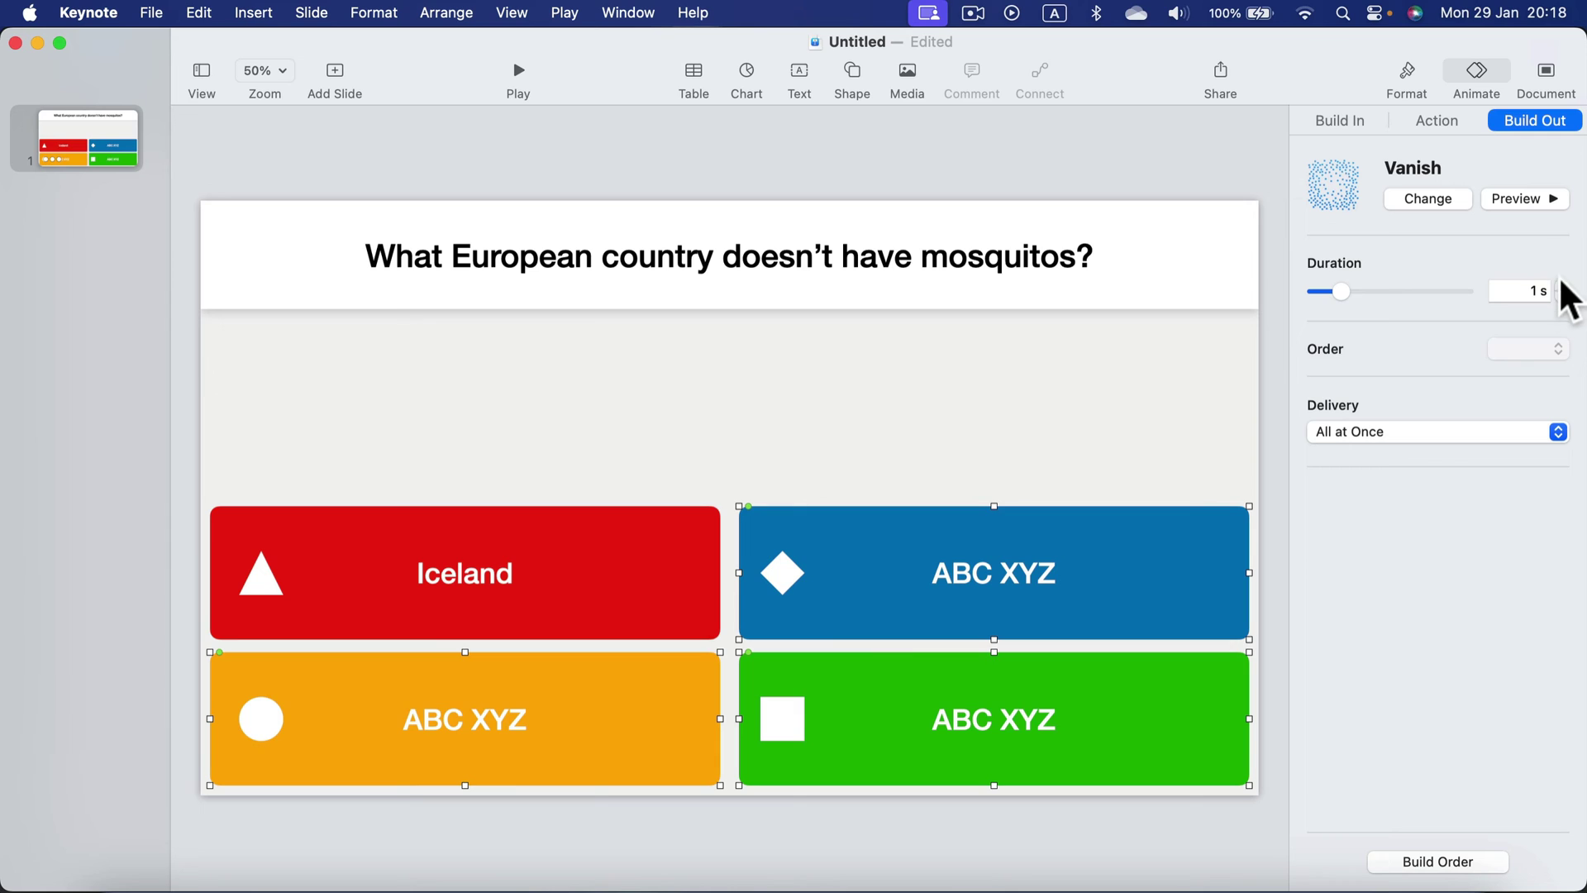
pyautogui.click(1362, 434)
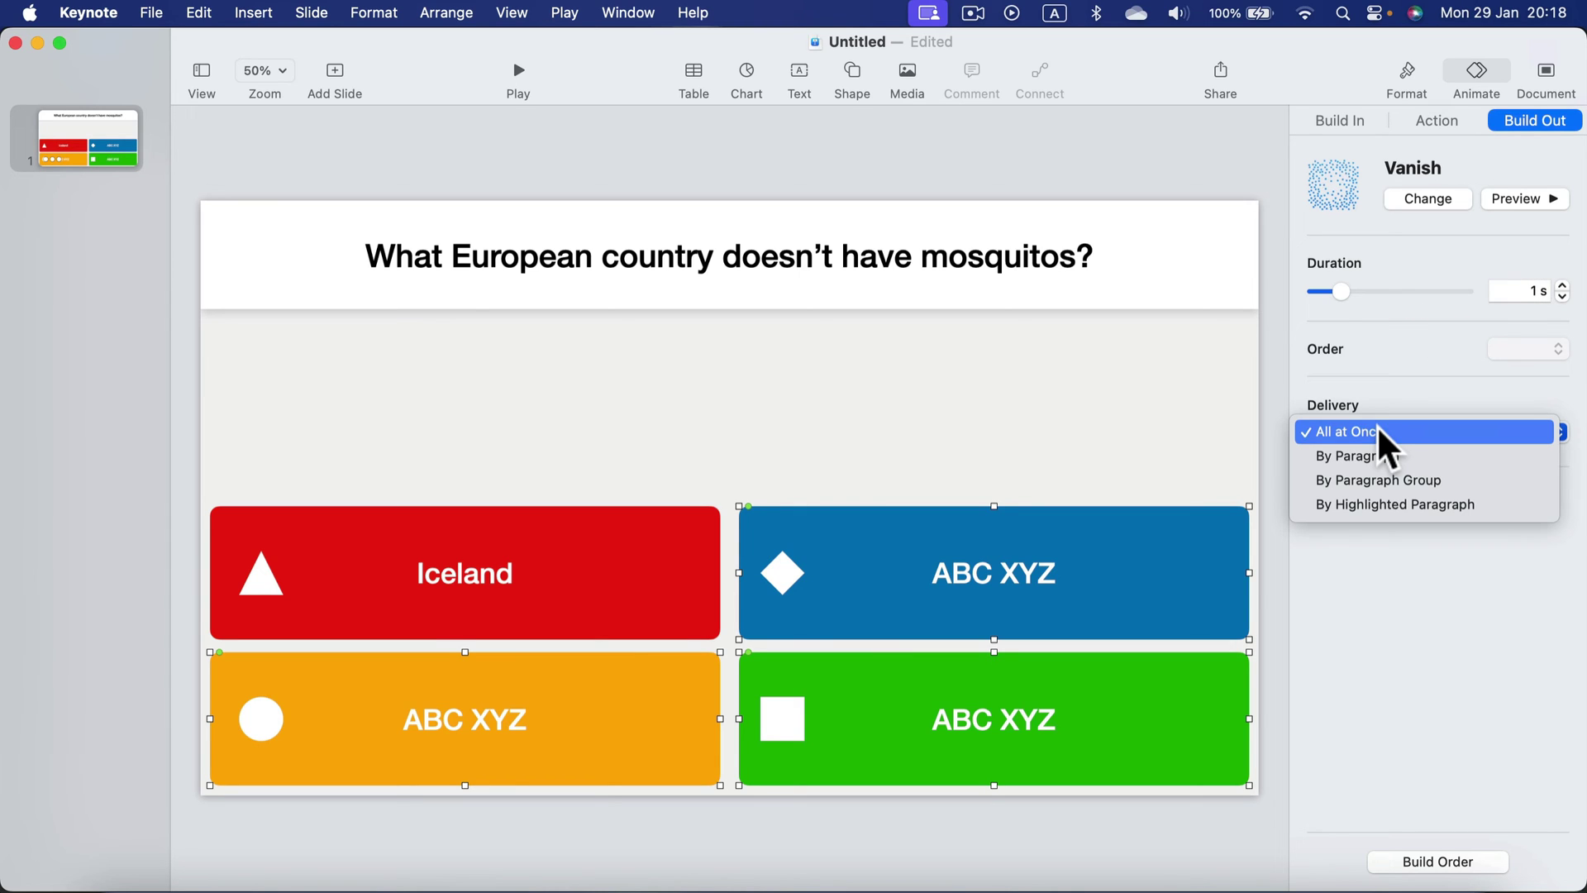
pyautogui.click(1364, 428)
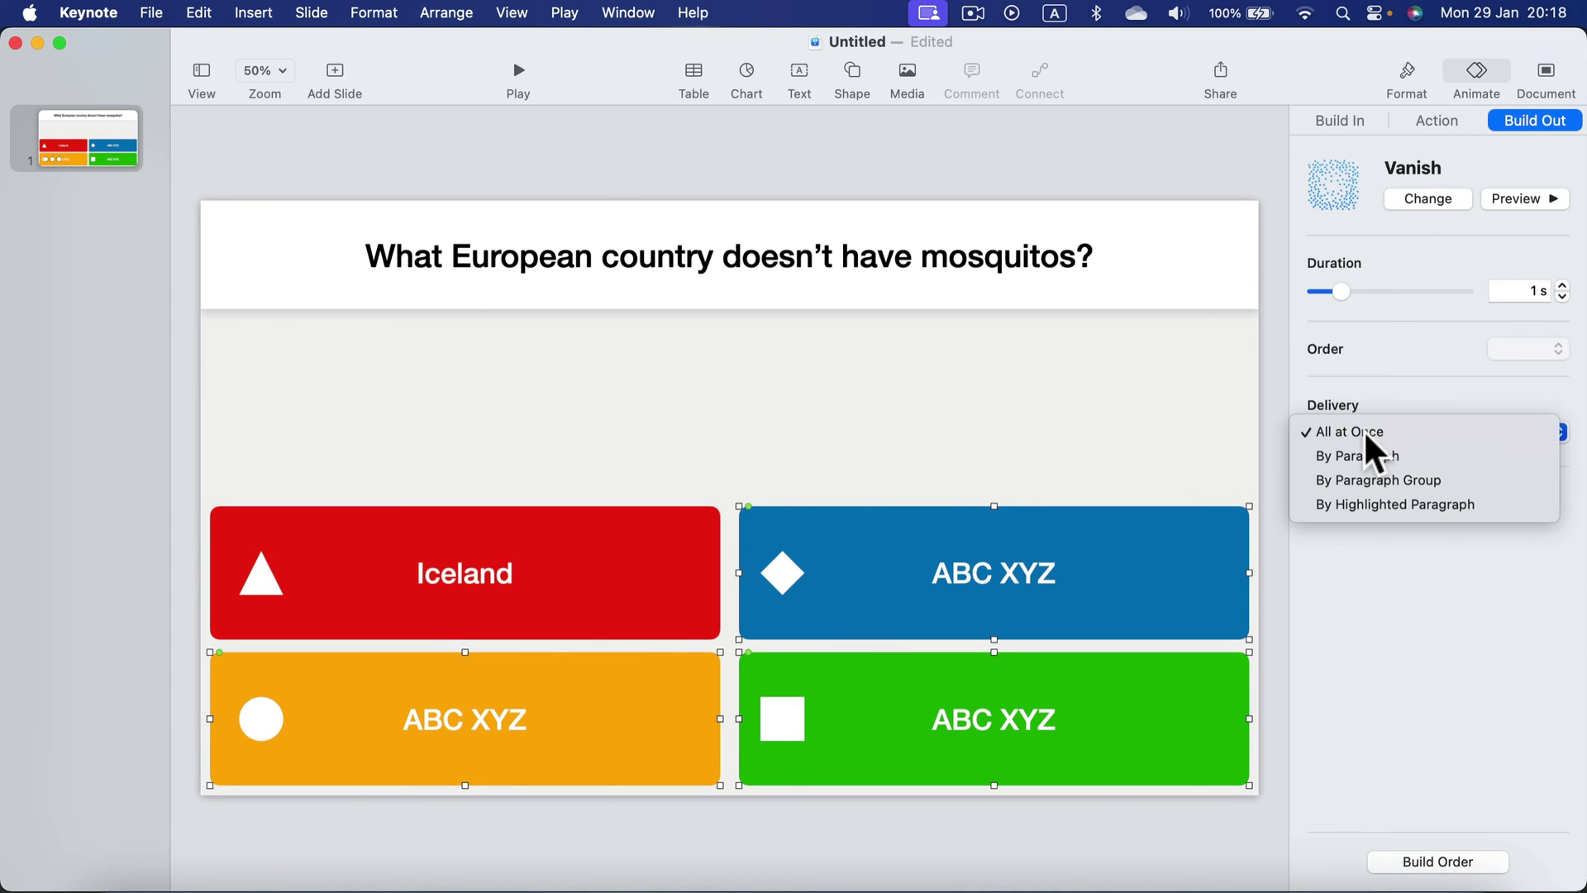
pyautogui.click(792, 577)
# Add a Vanish build-out to the diamond, circle and square icons, and set builds 2–6 to start With Build 1.
pyautogui.keyDown('shift'); pyautogui.click(777, 713); pyautogui.keyUp('shift')
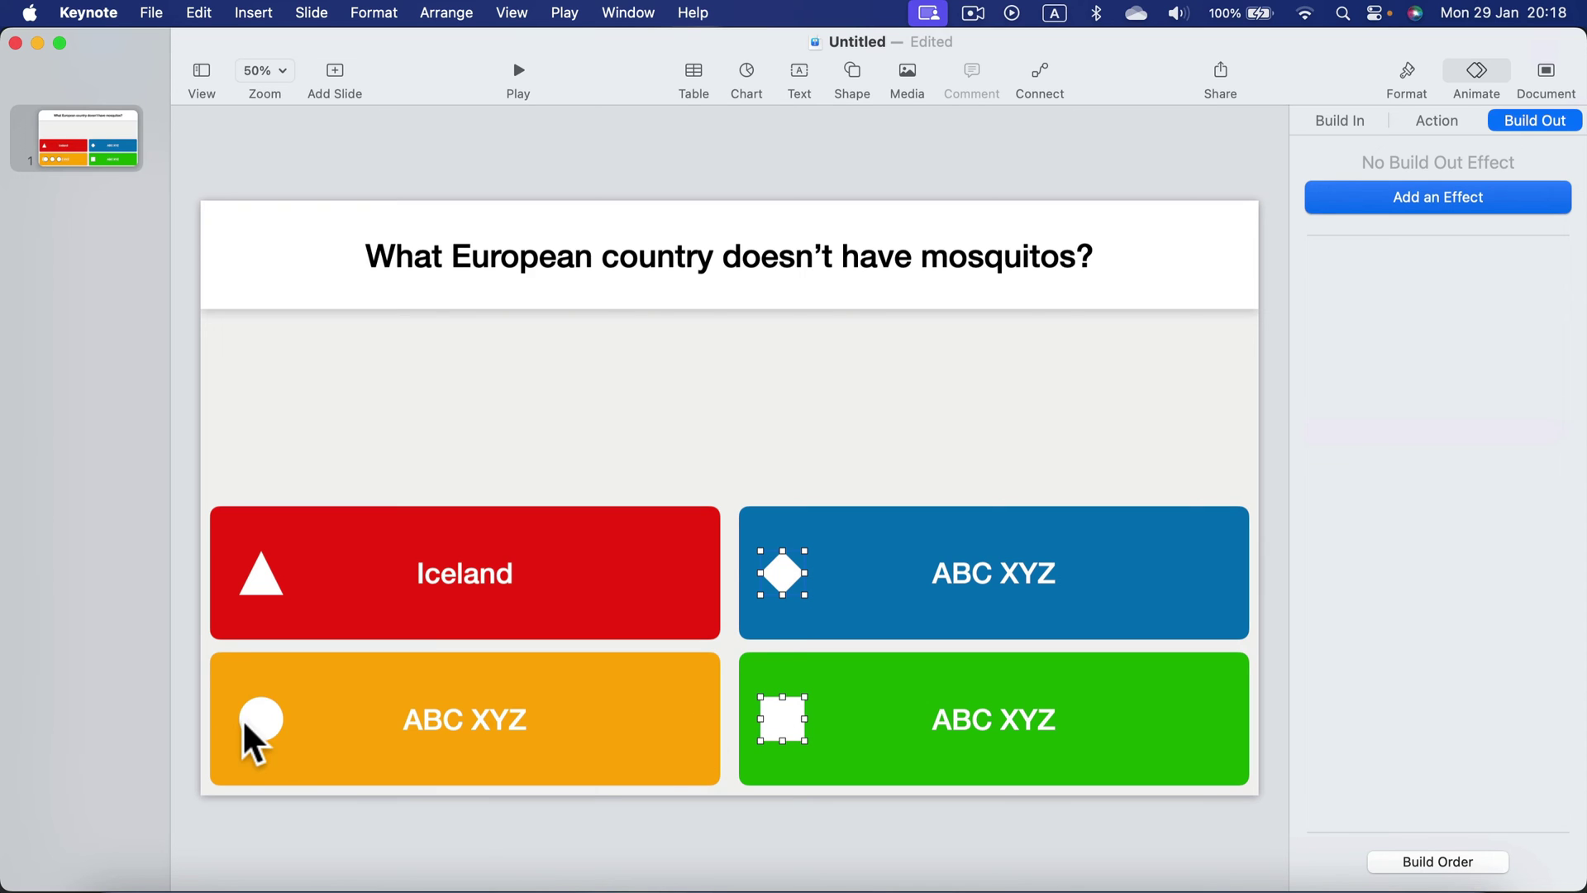
pyautogui.click(1479, 203)
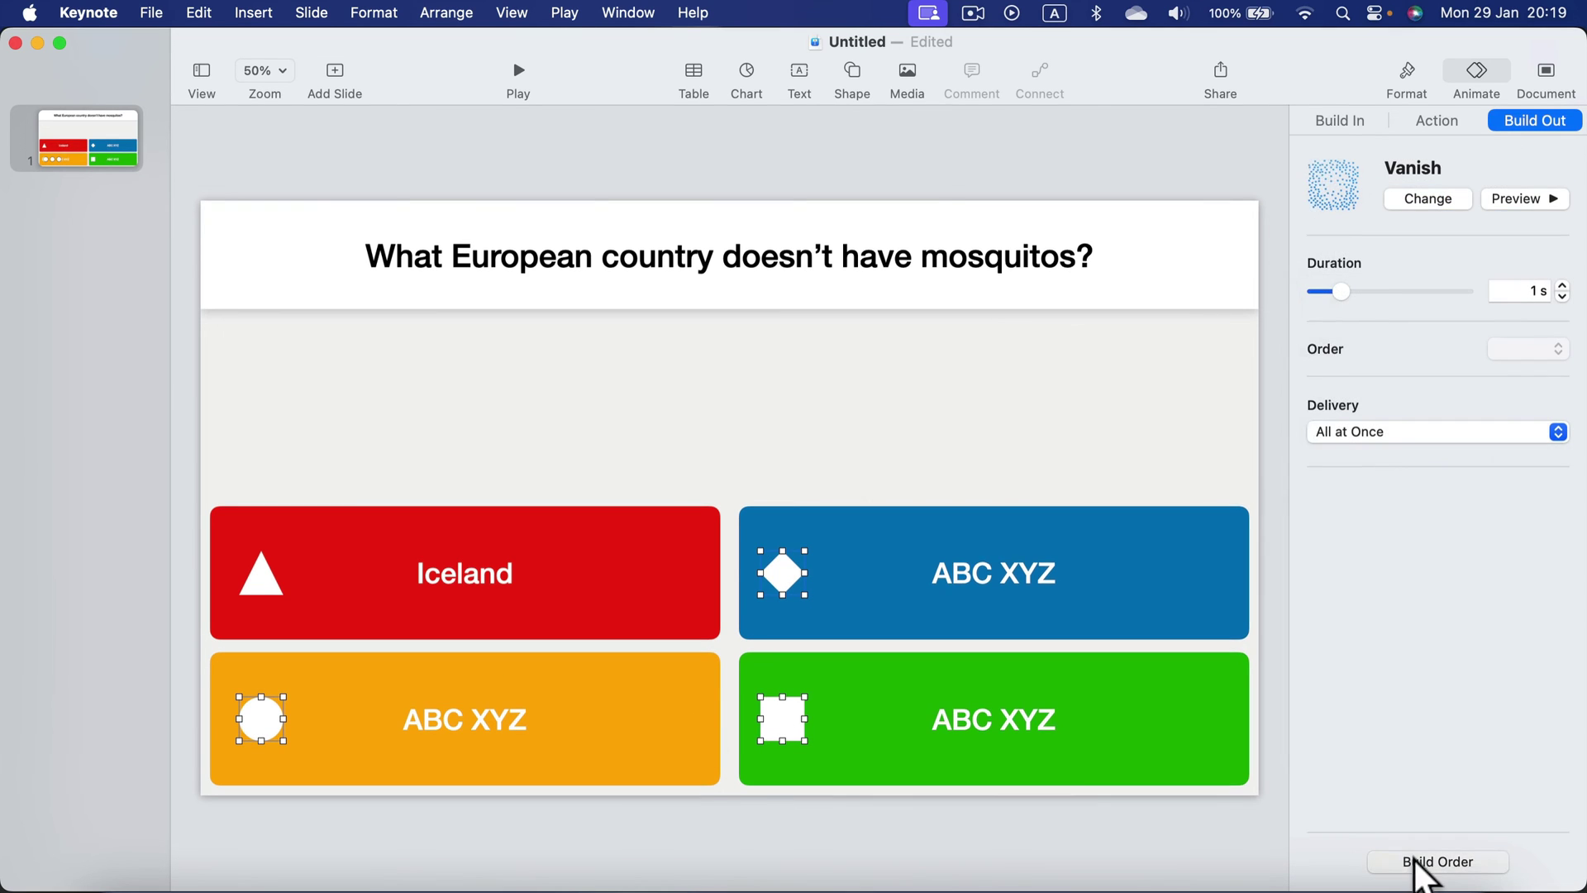
pyautogui.click(1415, 862)
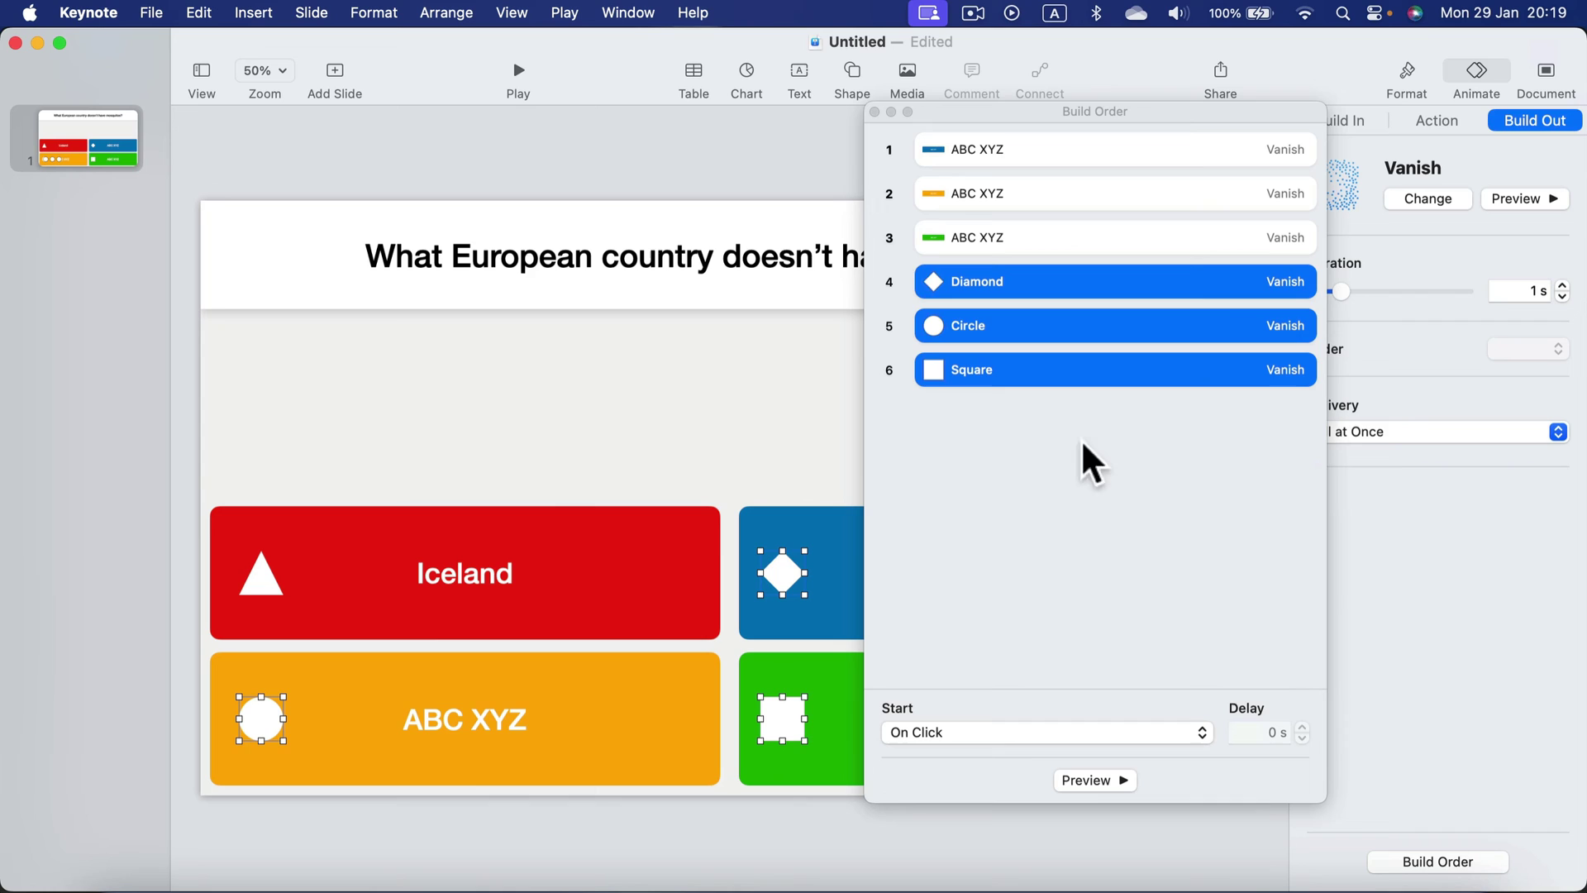
pyautogui.click(1040, 148)
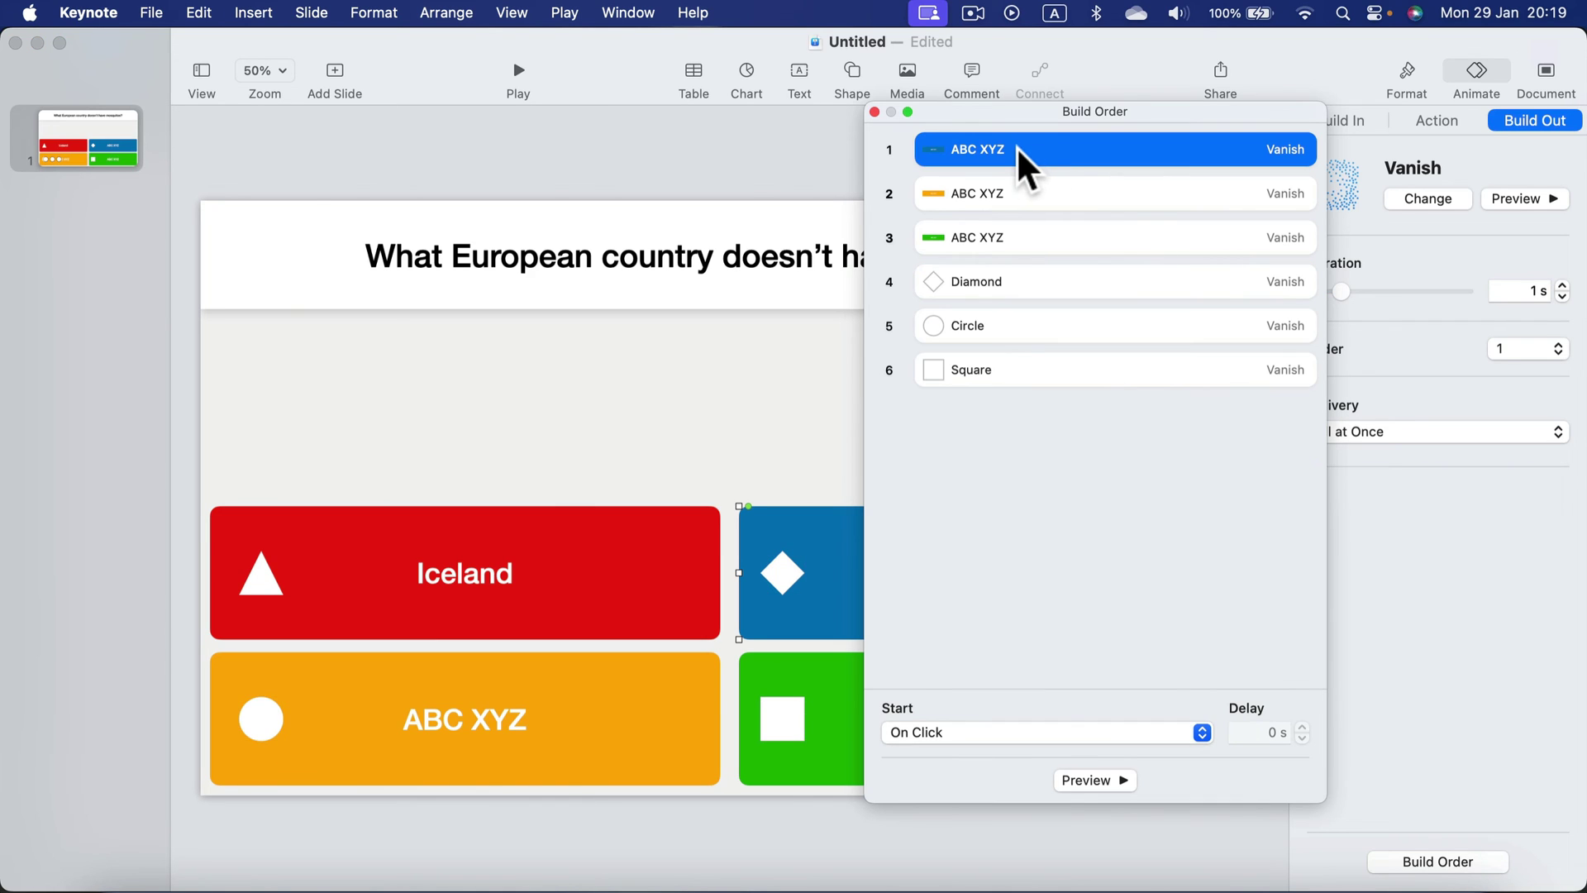
pyautogui.click(1039, 187)
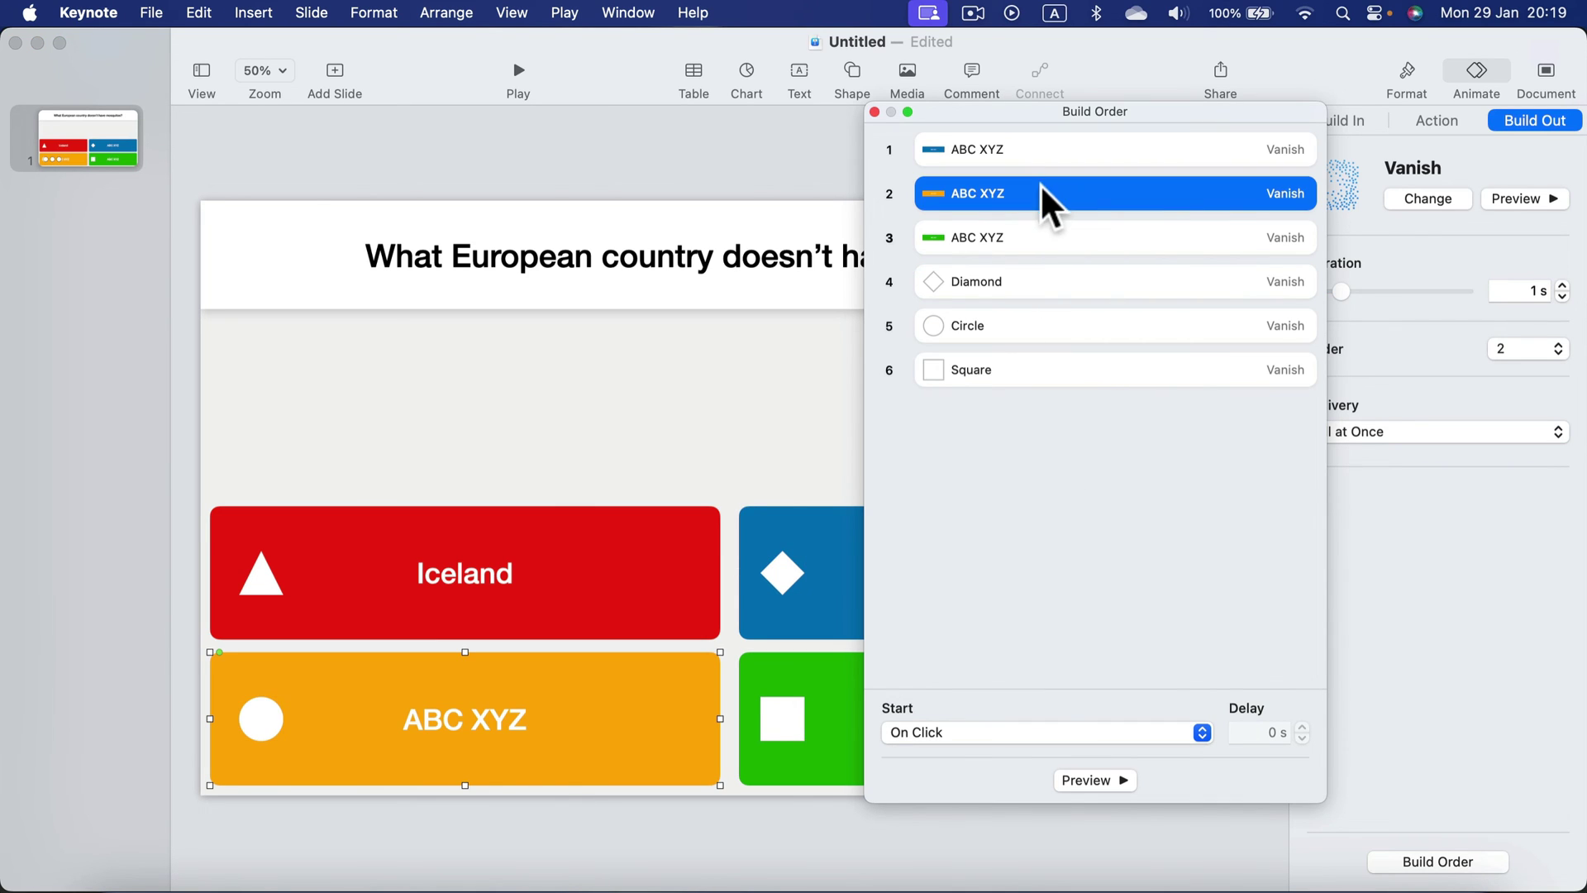
pyautogui.keyDown('shift'); pyautogui.click(1096, 368); pyautogui.keyUp('shift')
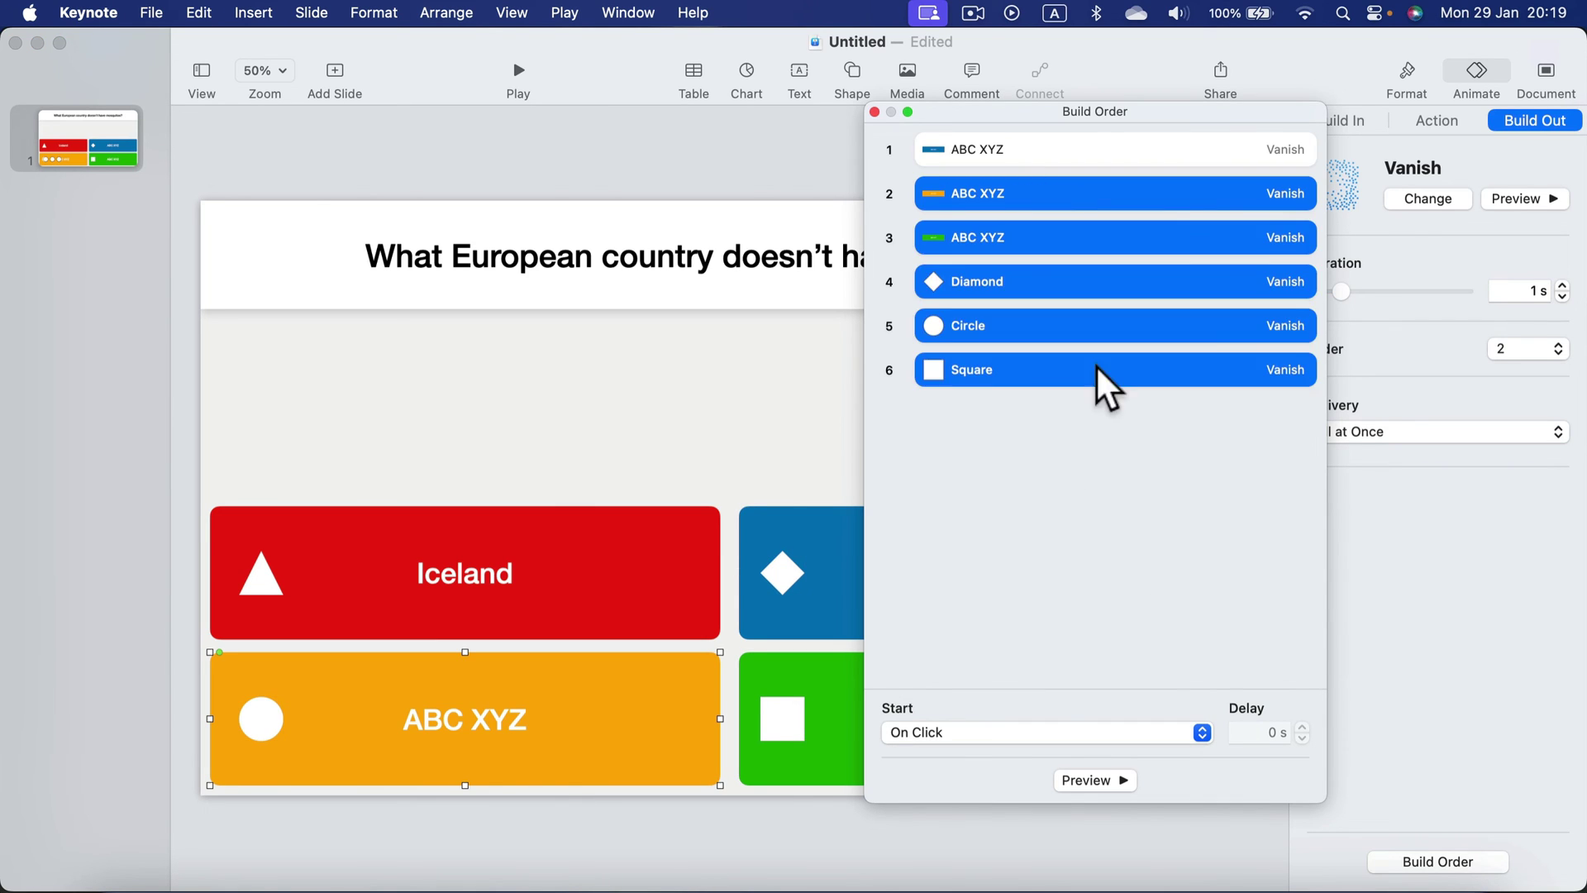
pyautogui.click(1029, 736)
pyautogui.click(939, 755)
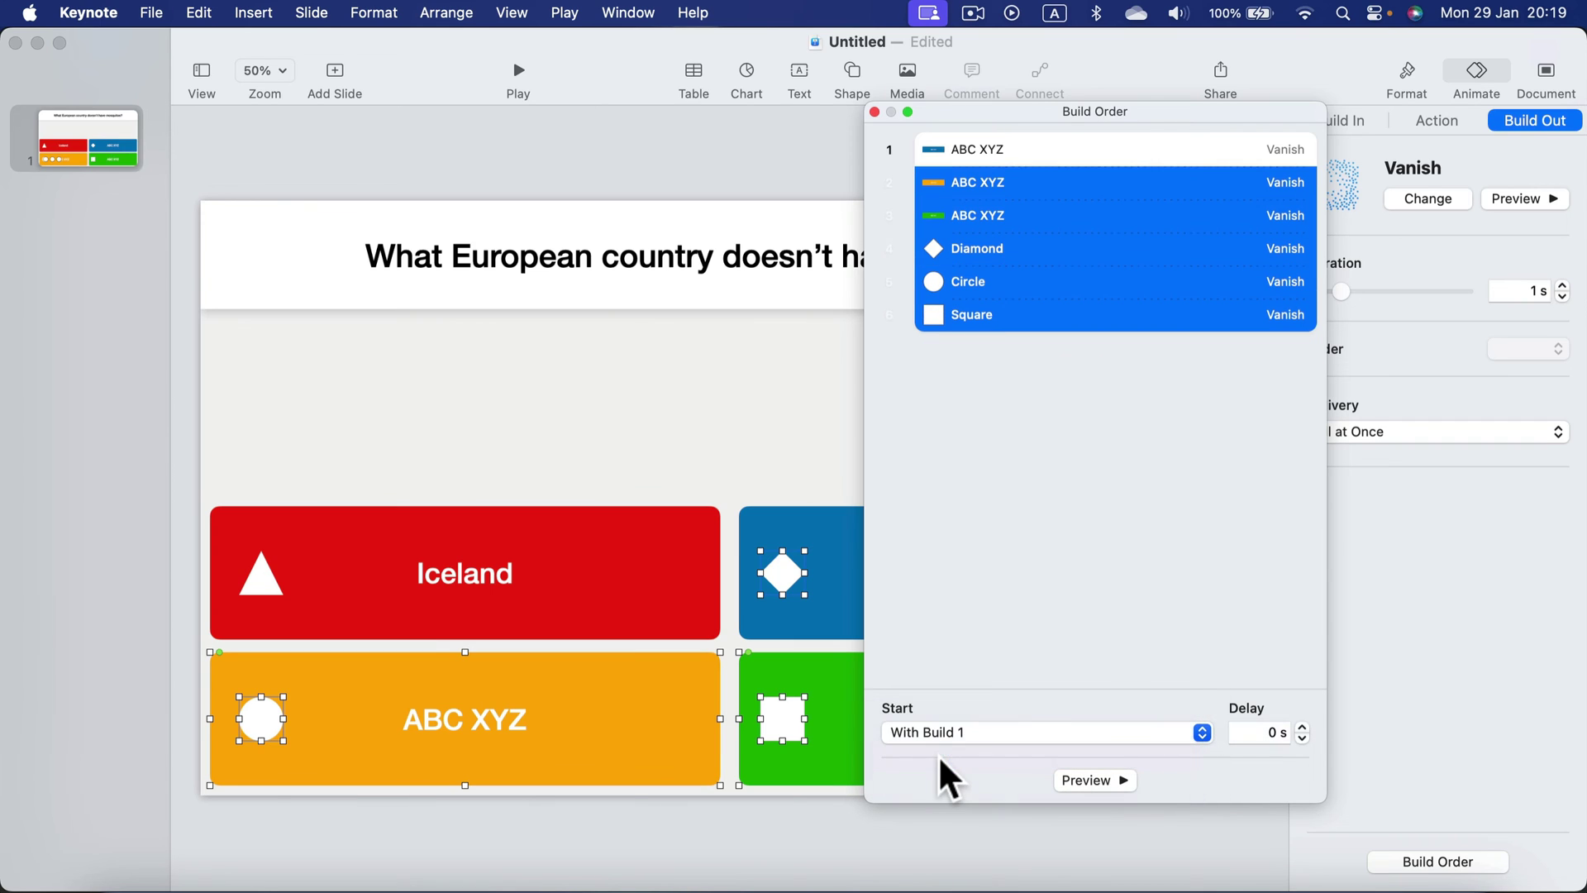
# Preview the build-outs to confirm all six wrong-answer items vanish together, leaving only Iceland.
pyautogui.click(1064, 142)
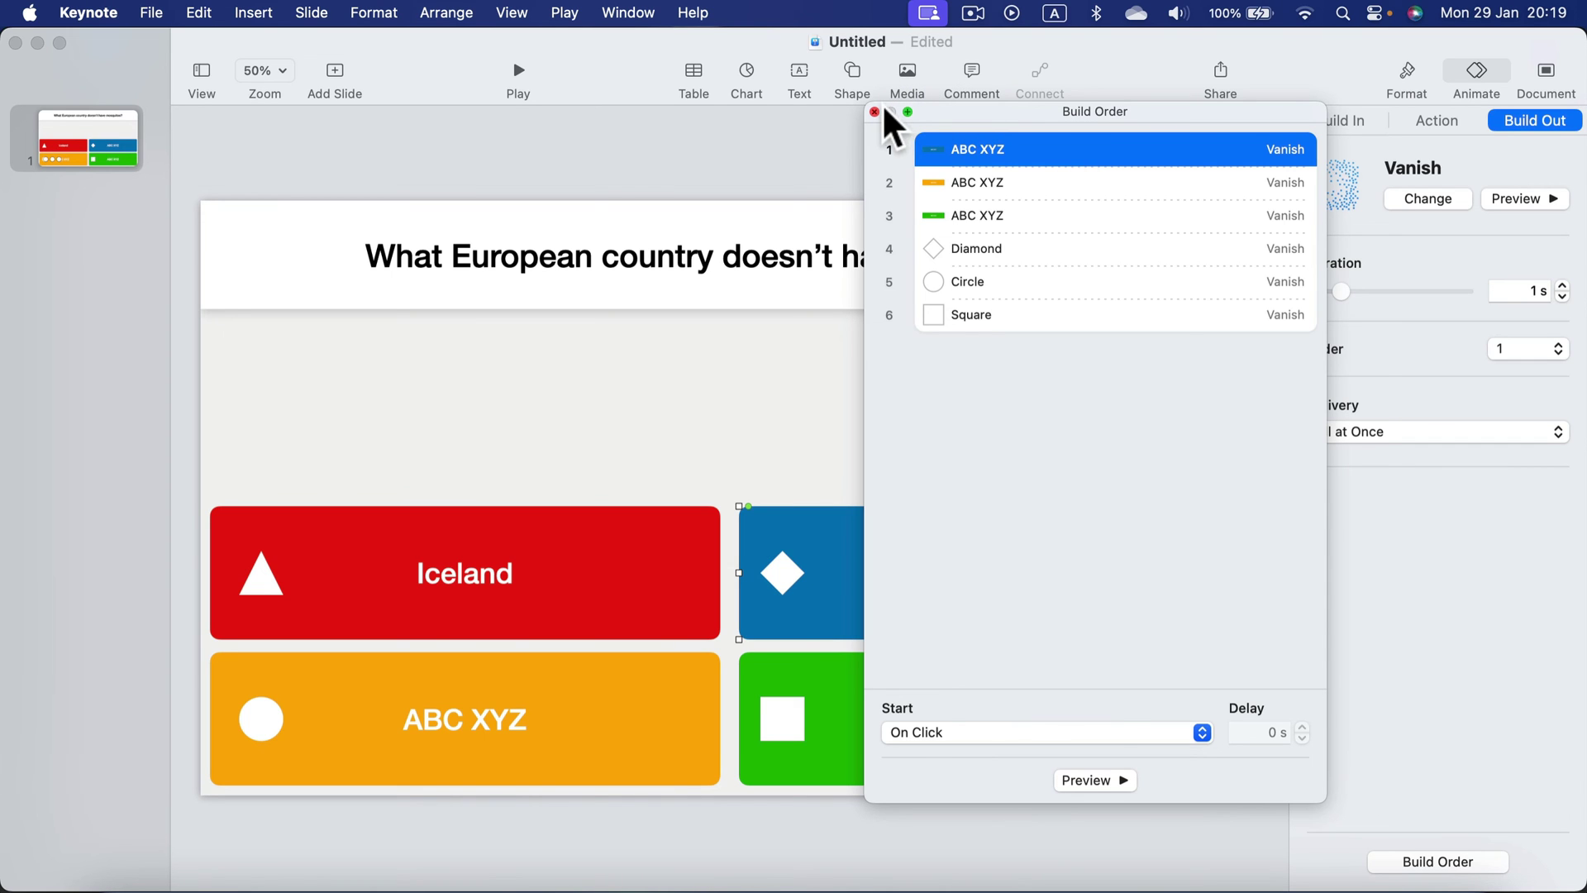
pyautogui.click(1109, 777)
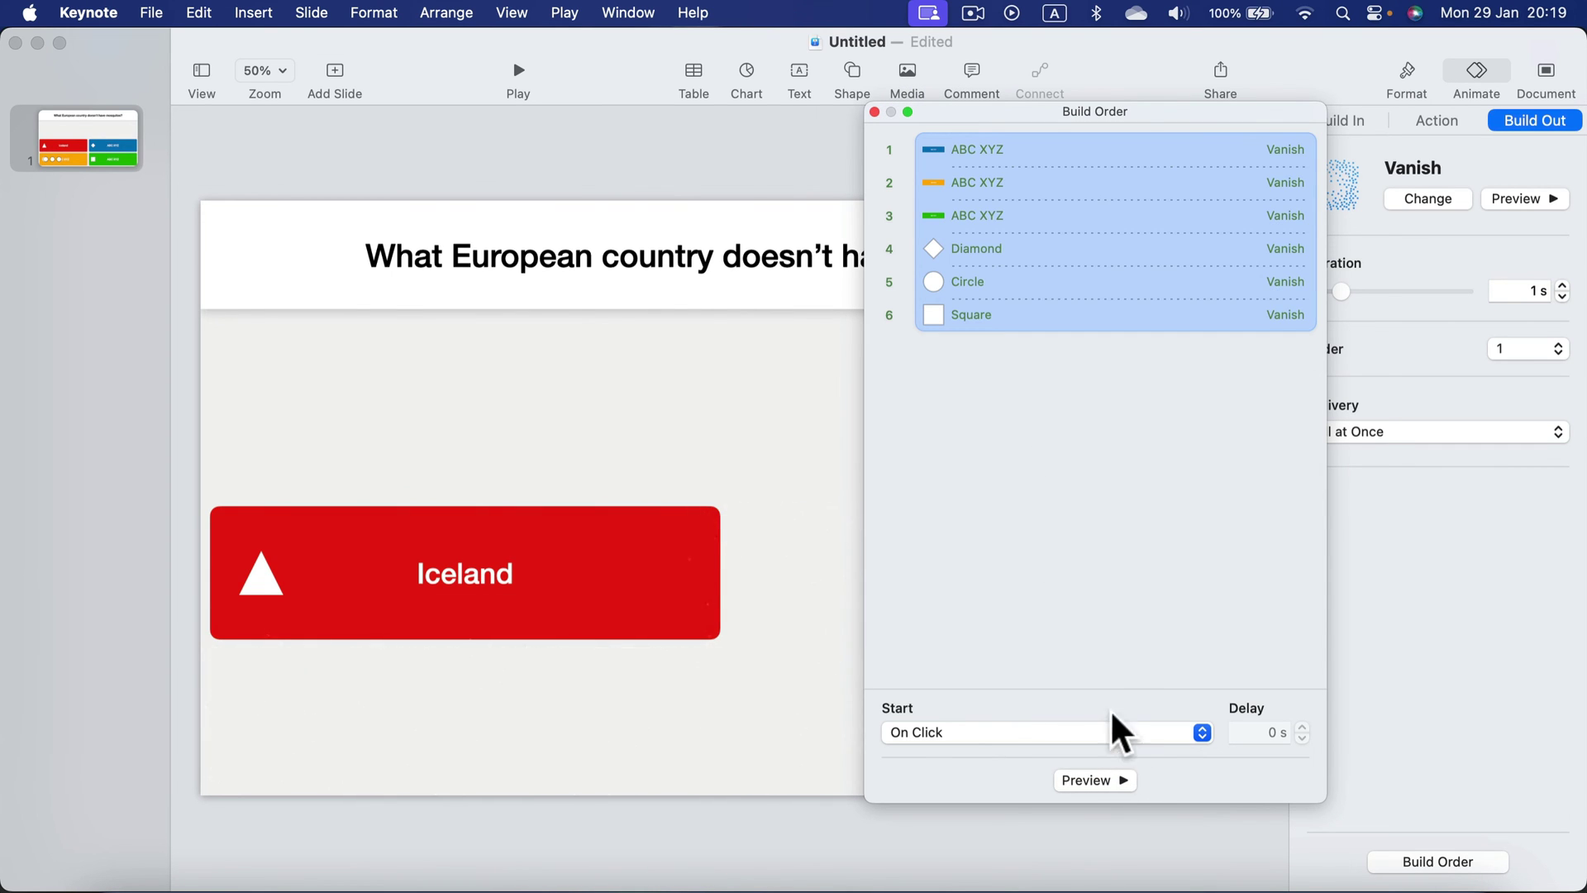
pyautogui.moveTo(1006, 106); pyautogui.dragTo(1321, 73)
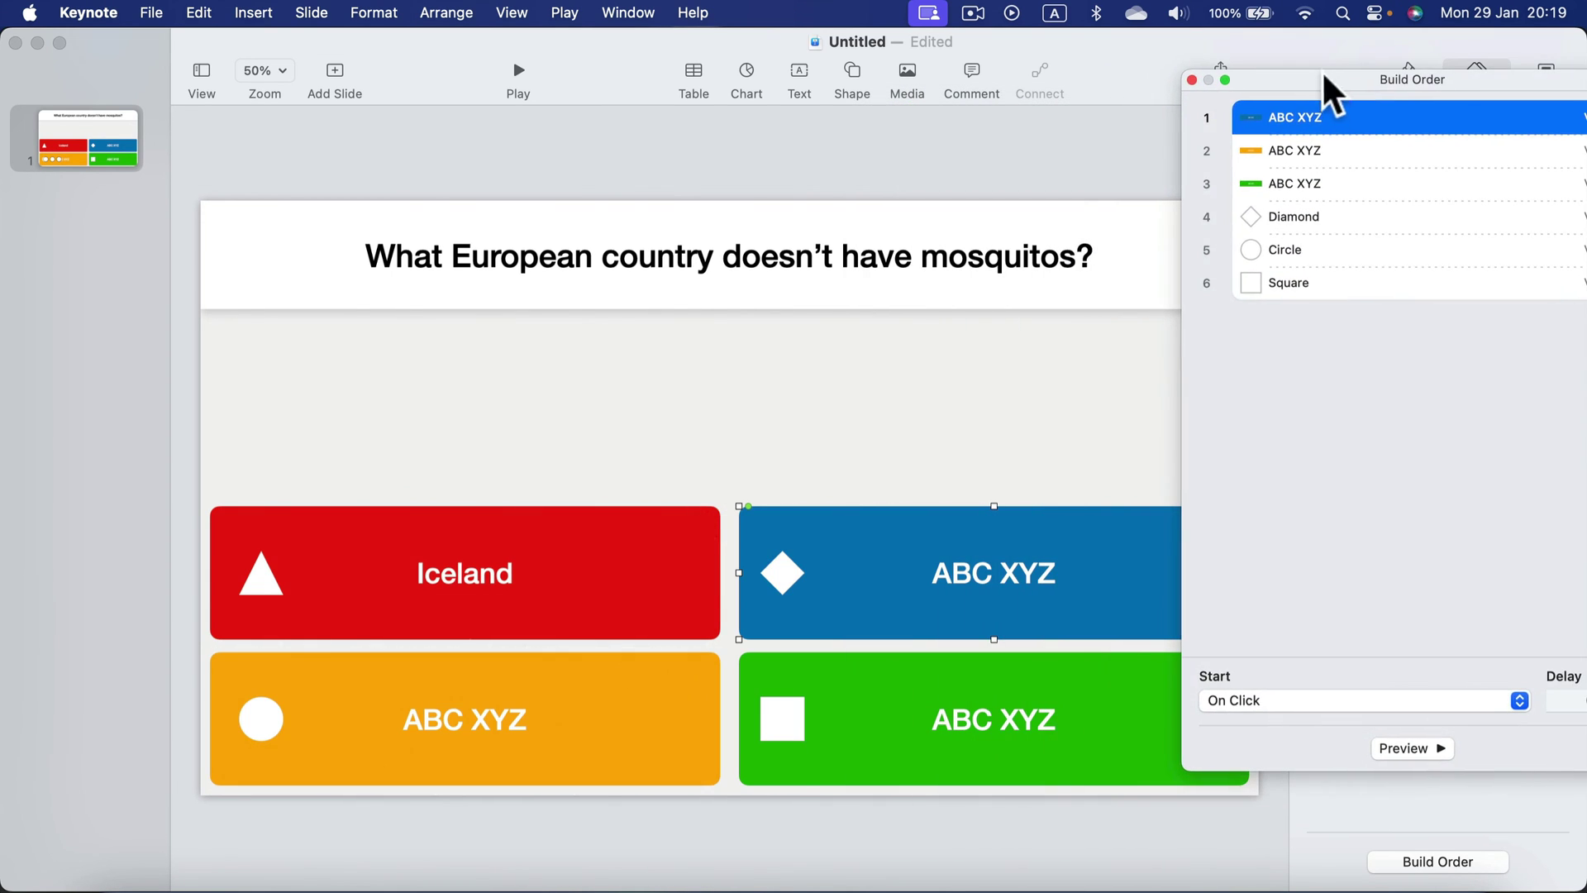
pyautogui.click(1411, 749)
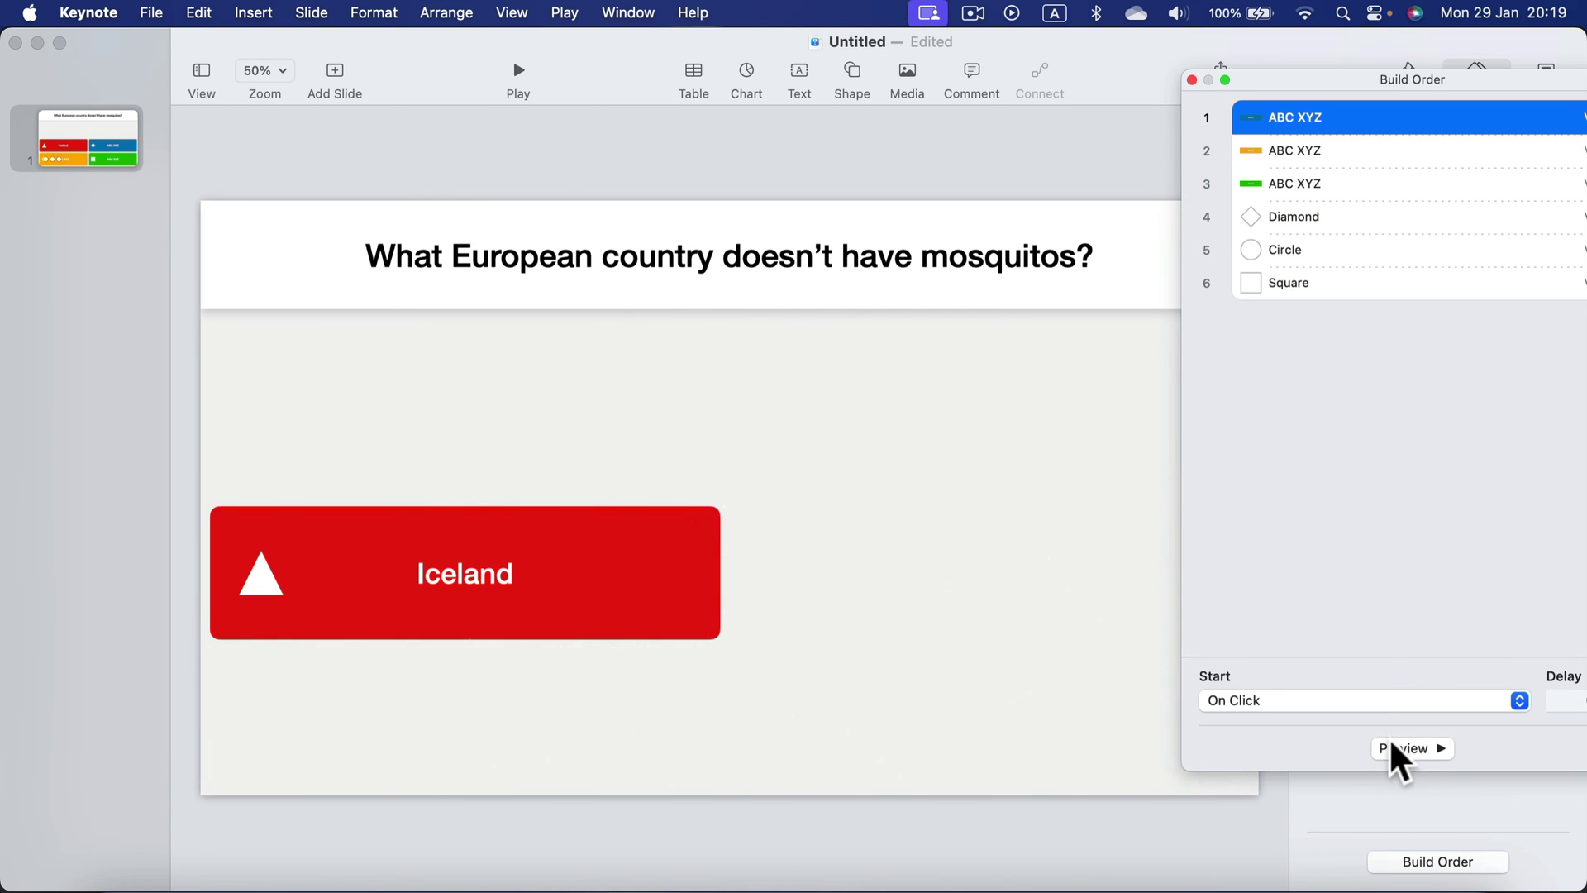
pyautogui.click(1191, 79)
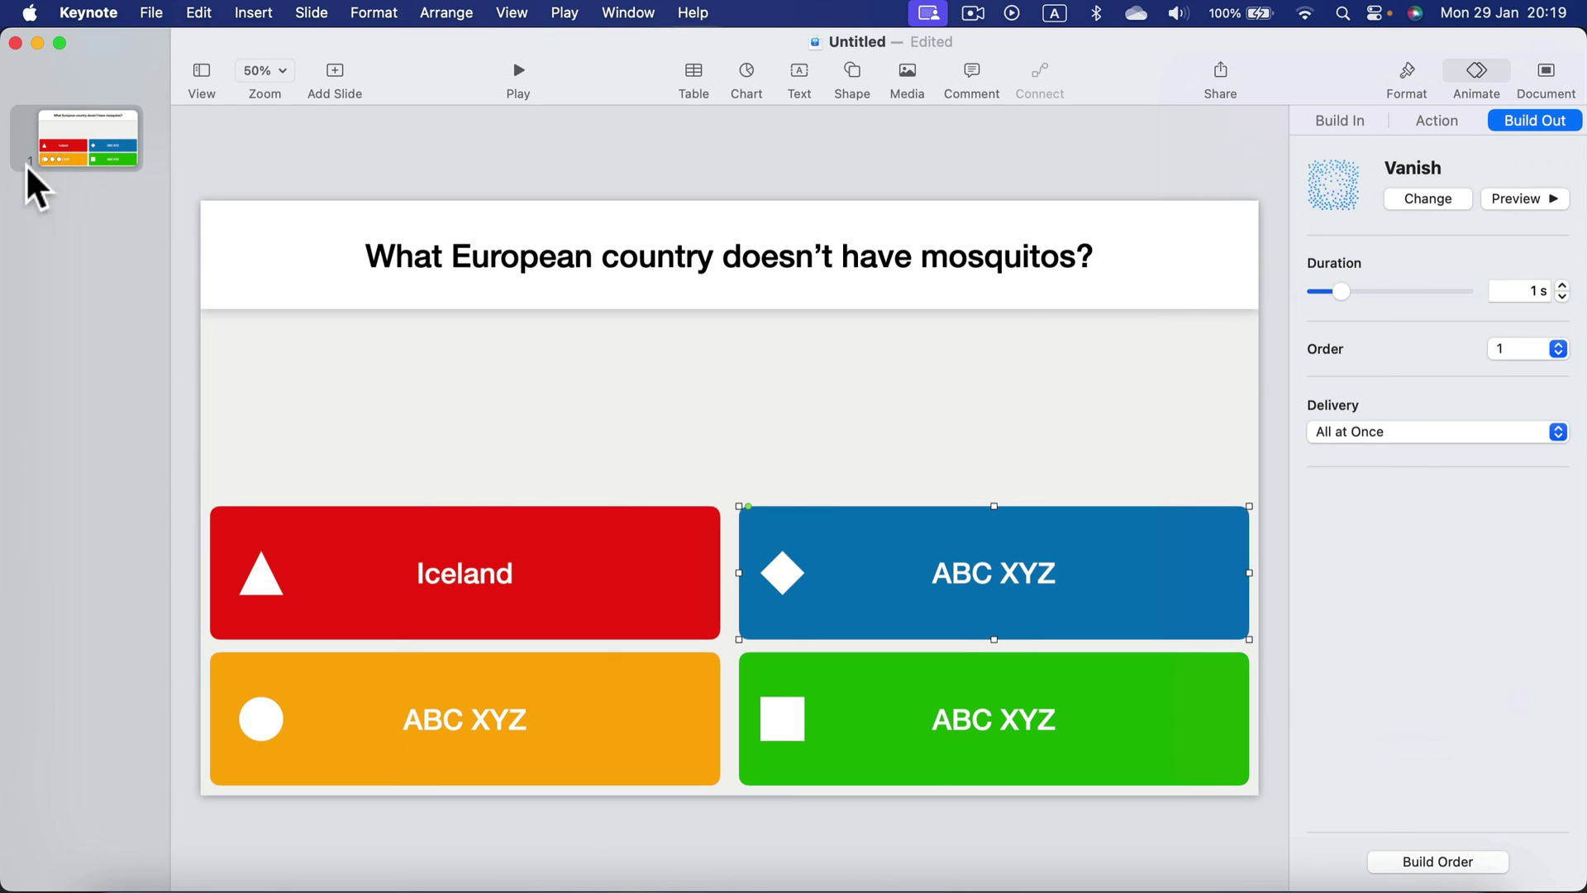
# Duplicate slide 1, then change the red box to 'ABC XYZ' and the blue box to 'Iceland'.
pyautogui.click(86, 226)
pyautogui.press('super+d')
pyautogui.doubleClick(442, 574)
pyautogui.write('ABC XYZ')
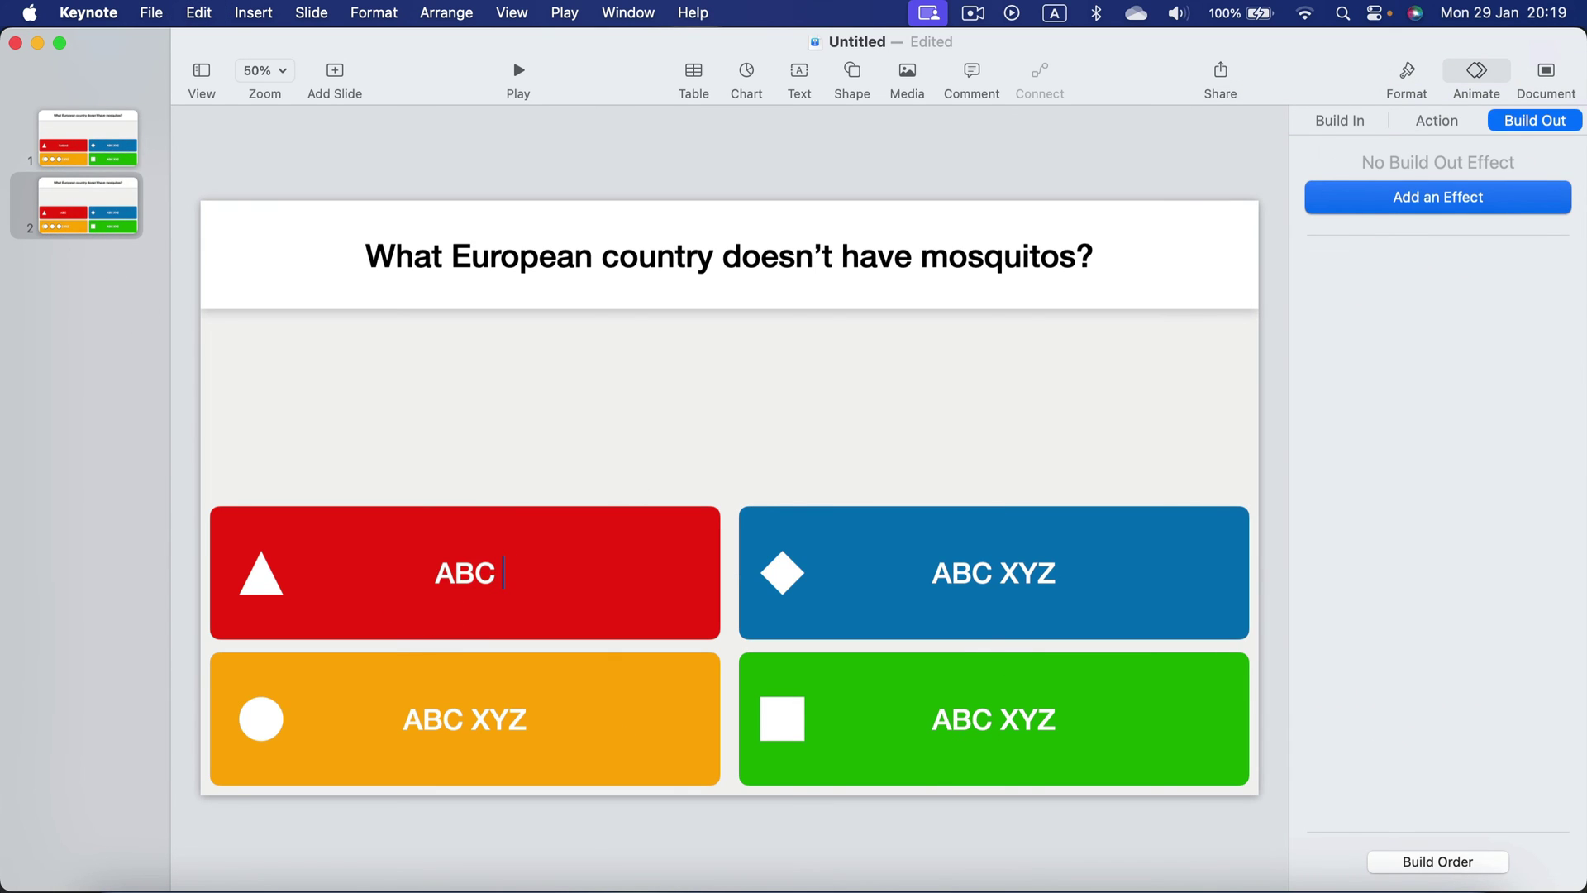
pyautogui.click(1072, 572)
pyautogui.tripleClick(934, 572)
pyautogui.press('BackSpace')
pyautogui.write('Iceland')
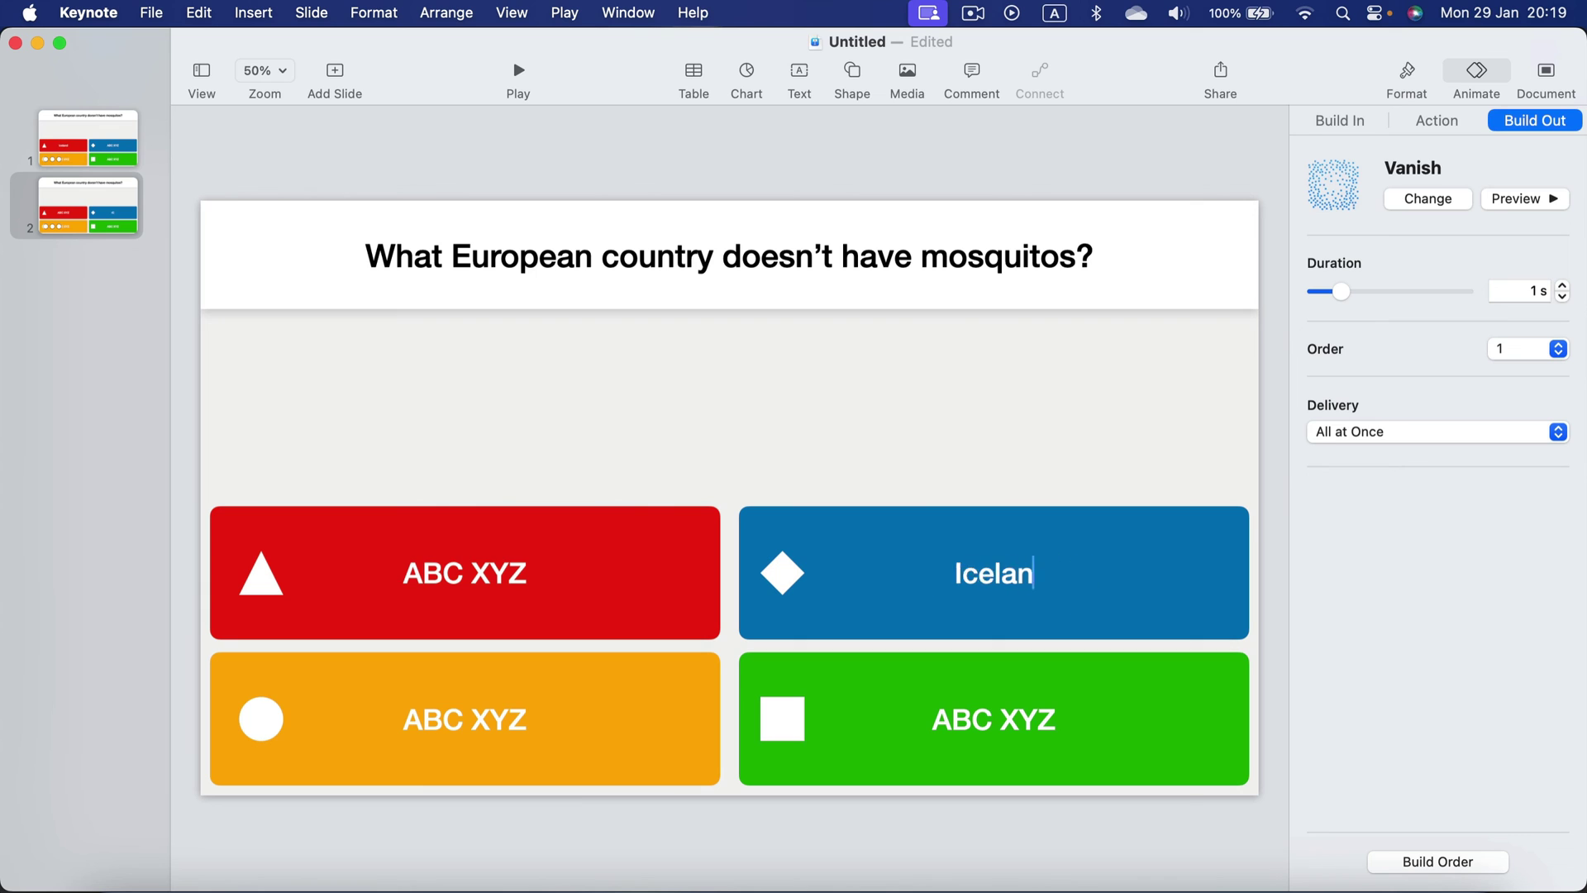
# Check the duplicated slide's build order and the red answer box's build-out.
pyautogui.click(1438, 861)
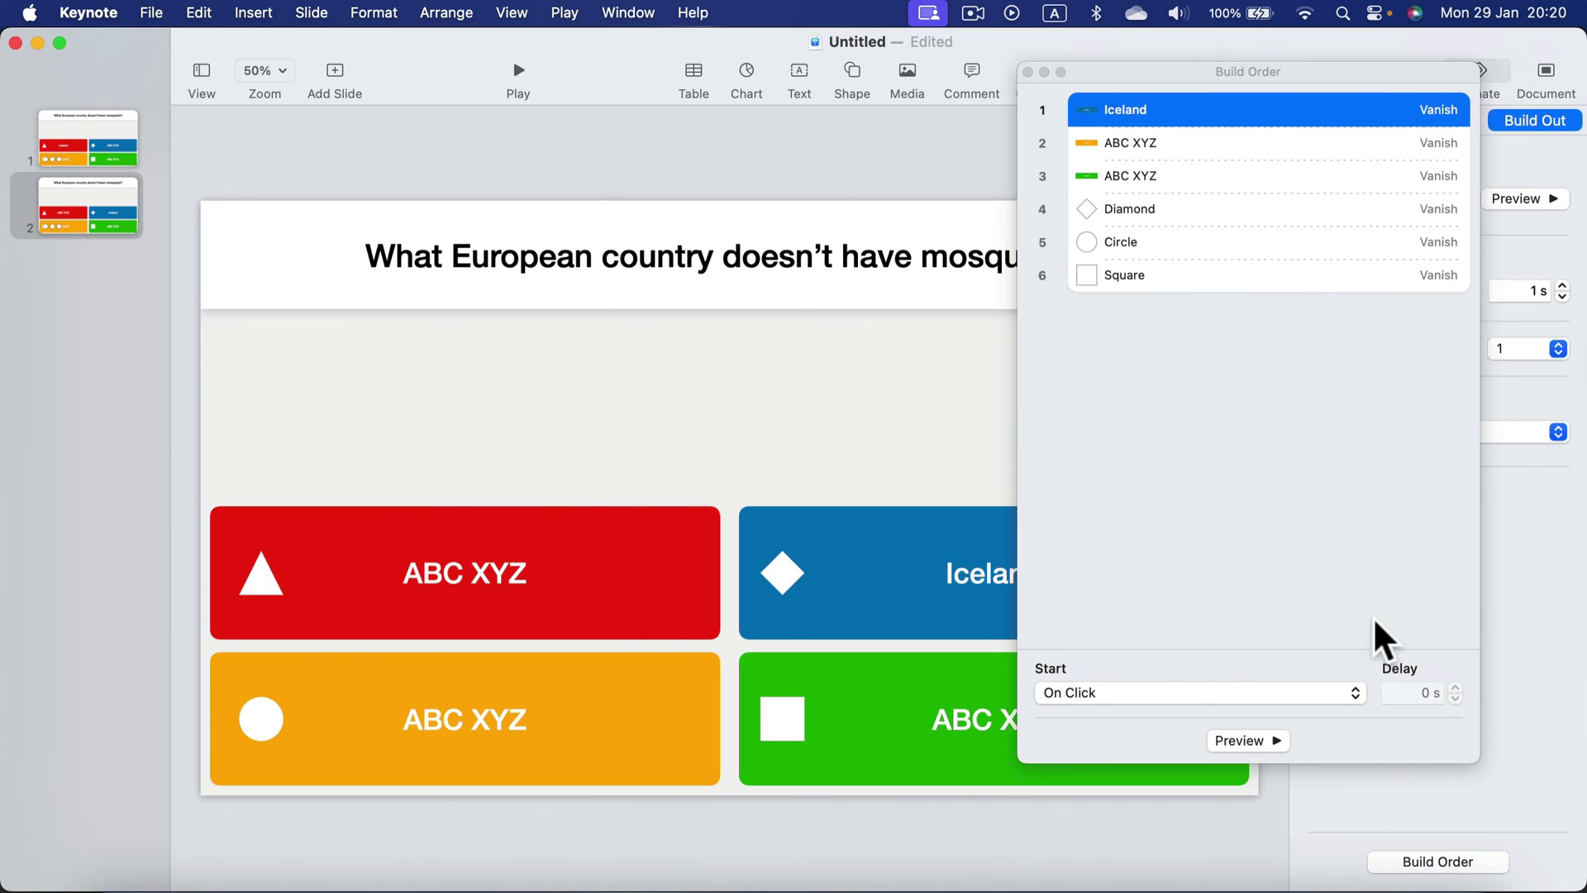
pyautogui.click(1435, 205)
pyautogui.click(1339, 241)
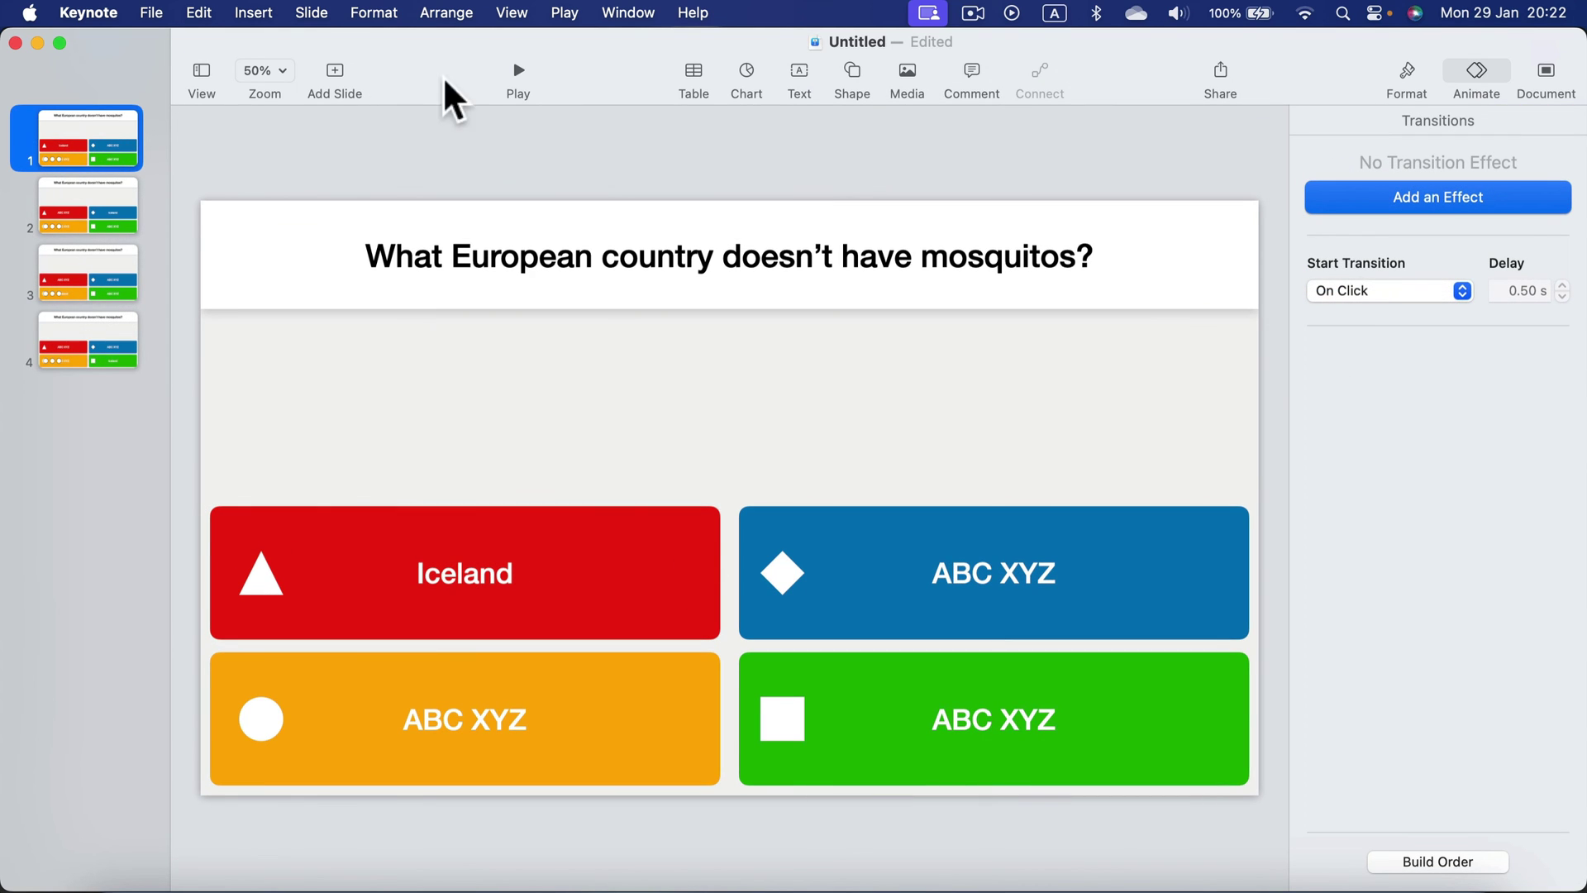
# Play the quiz, revealing each answer on slides 1–4 in turn, then exit the slideshow.
pyautogui.click(517, 69)
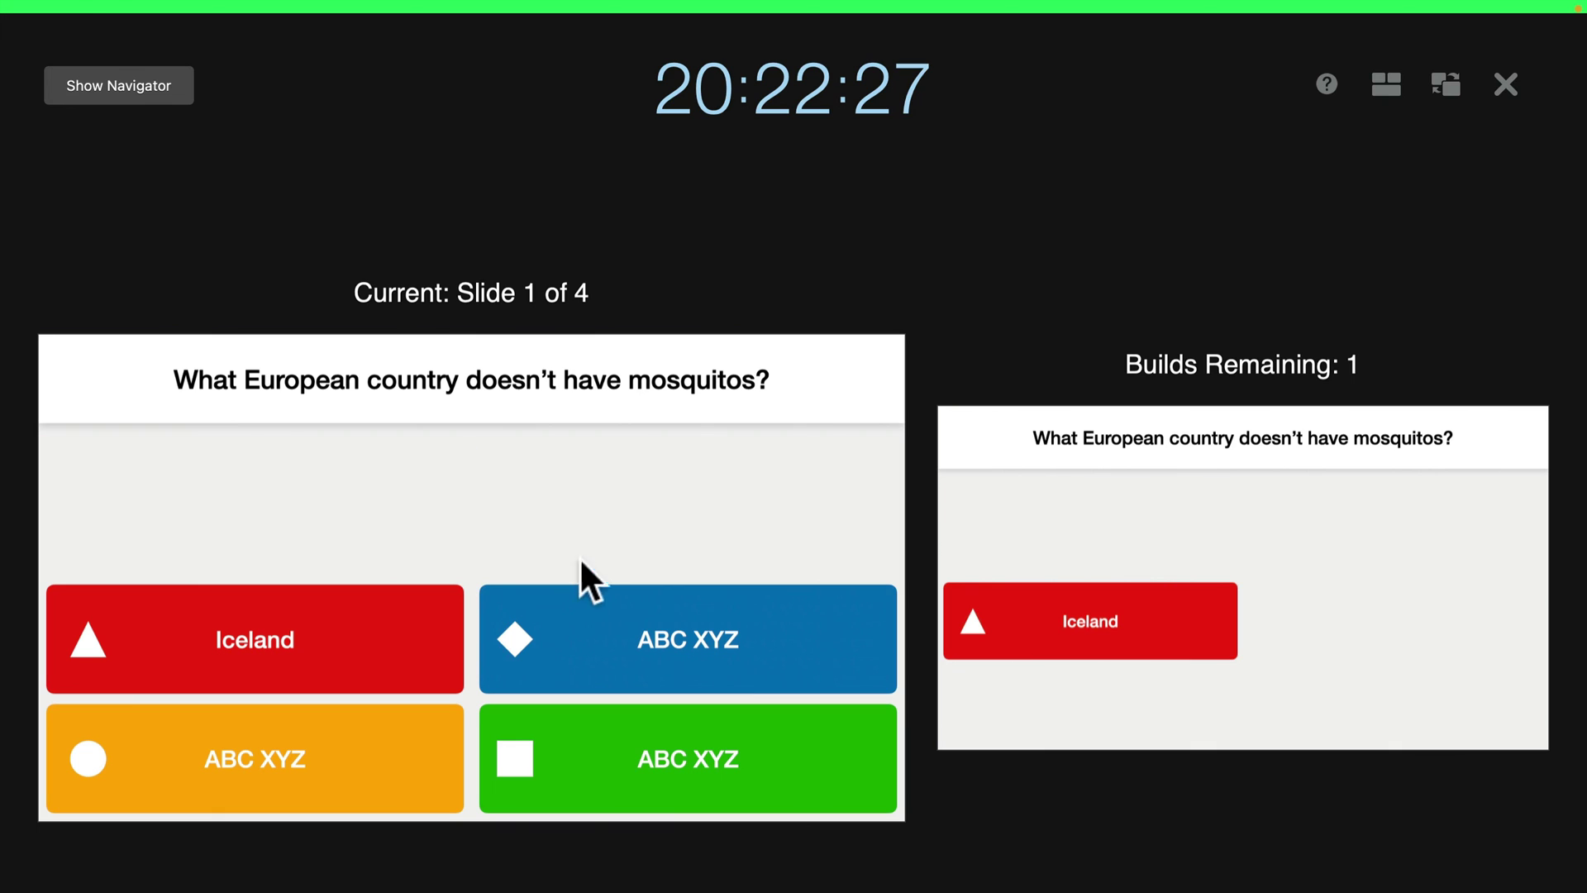
pyautogui.click(564, 493)
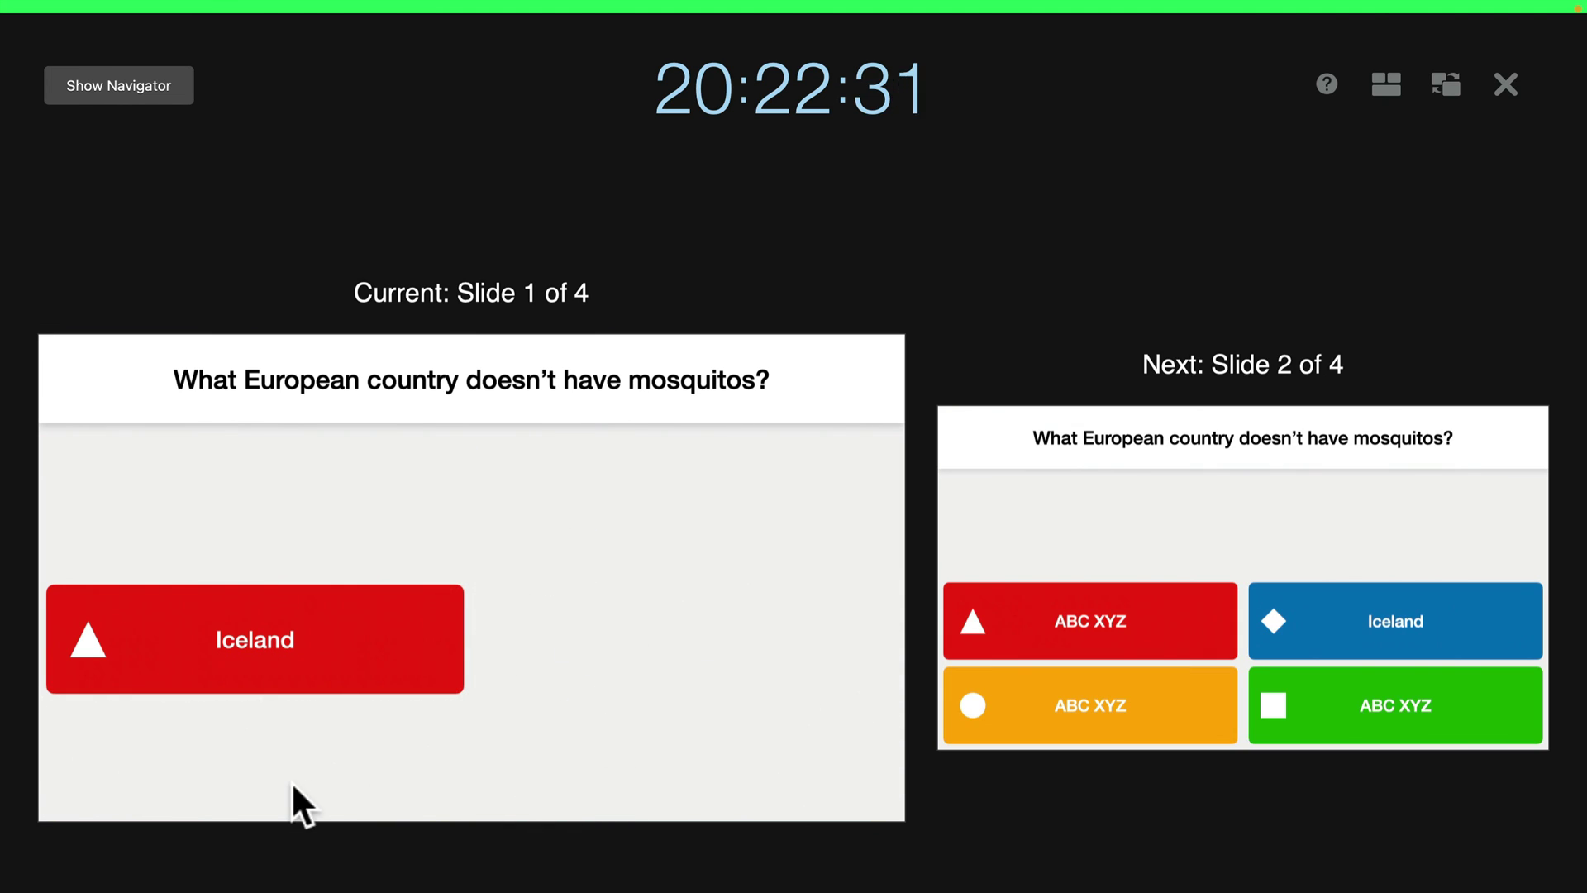
pyautogui.click(443, 541)
pyautogui.click(460, 492)
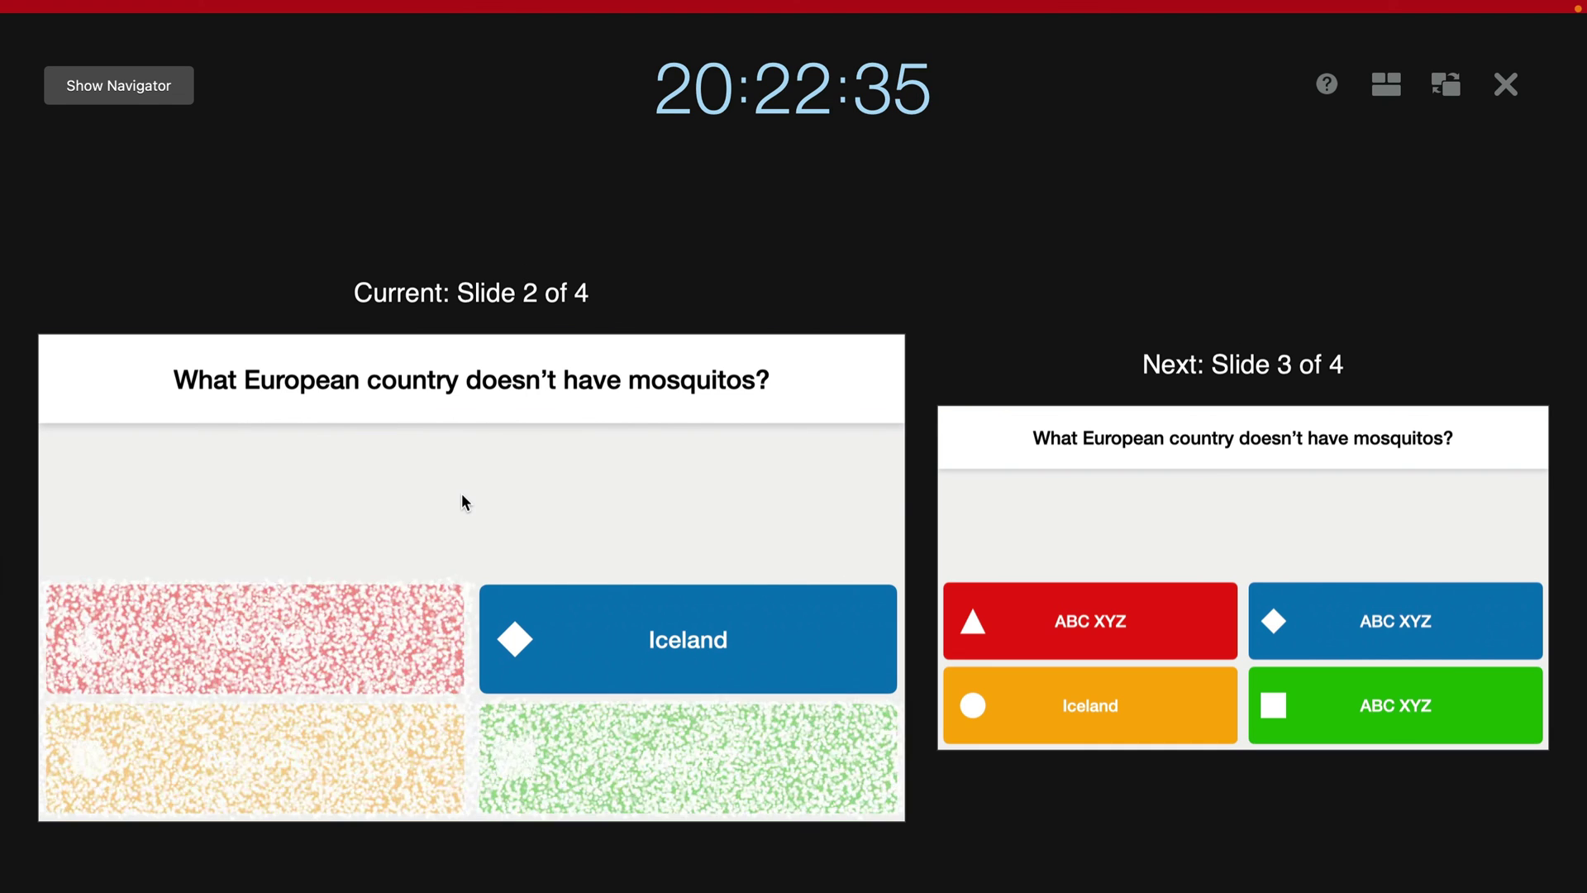
pyautogui.click(461, 493)
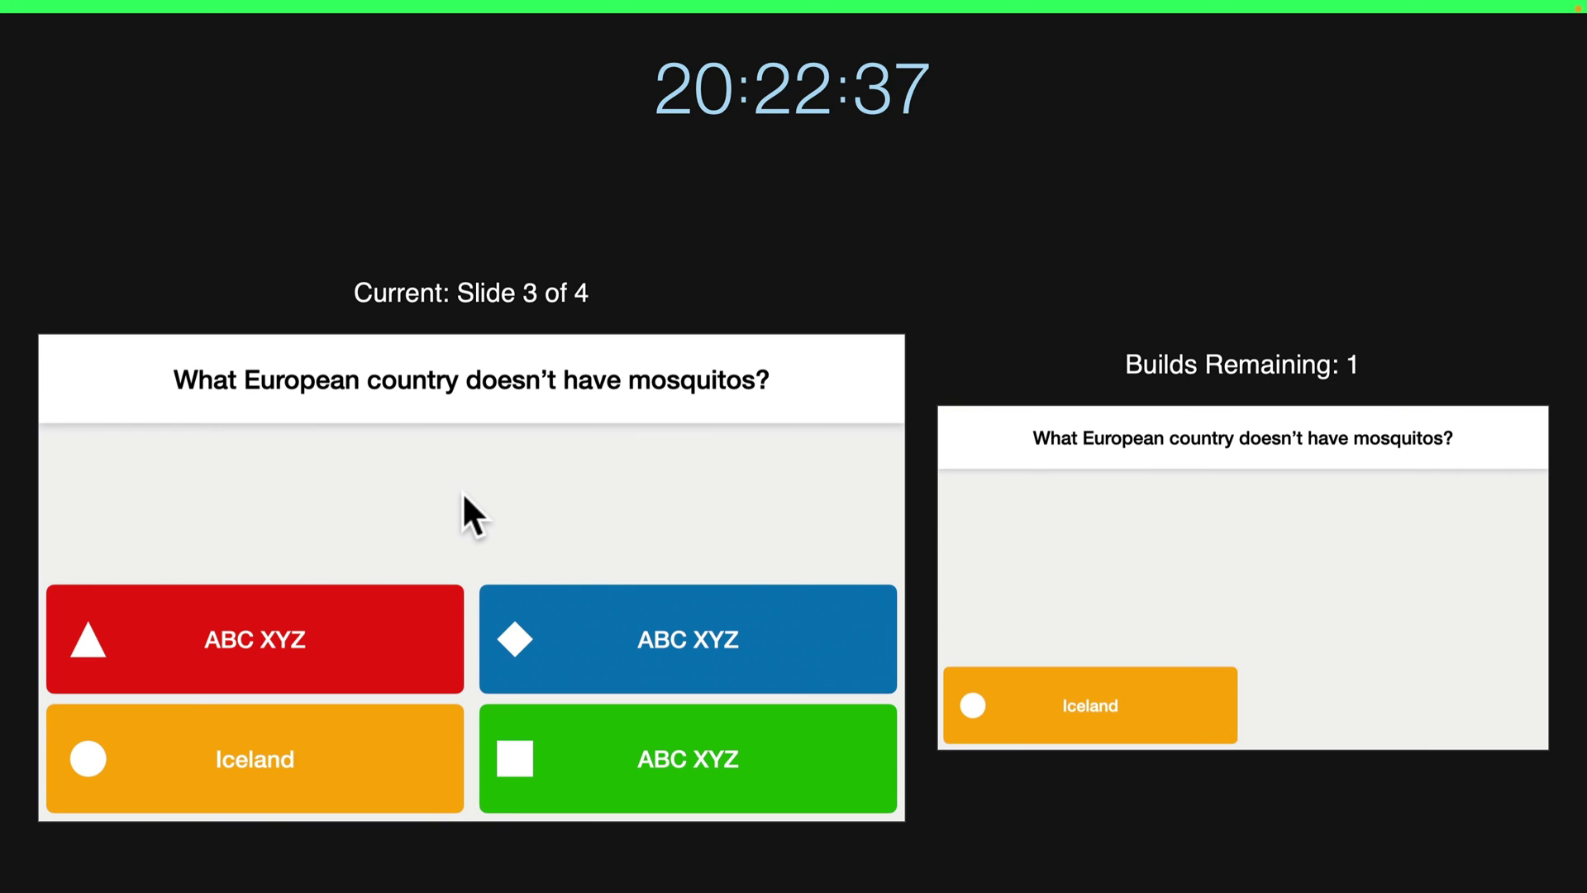
pyautogui.click(463, 491)
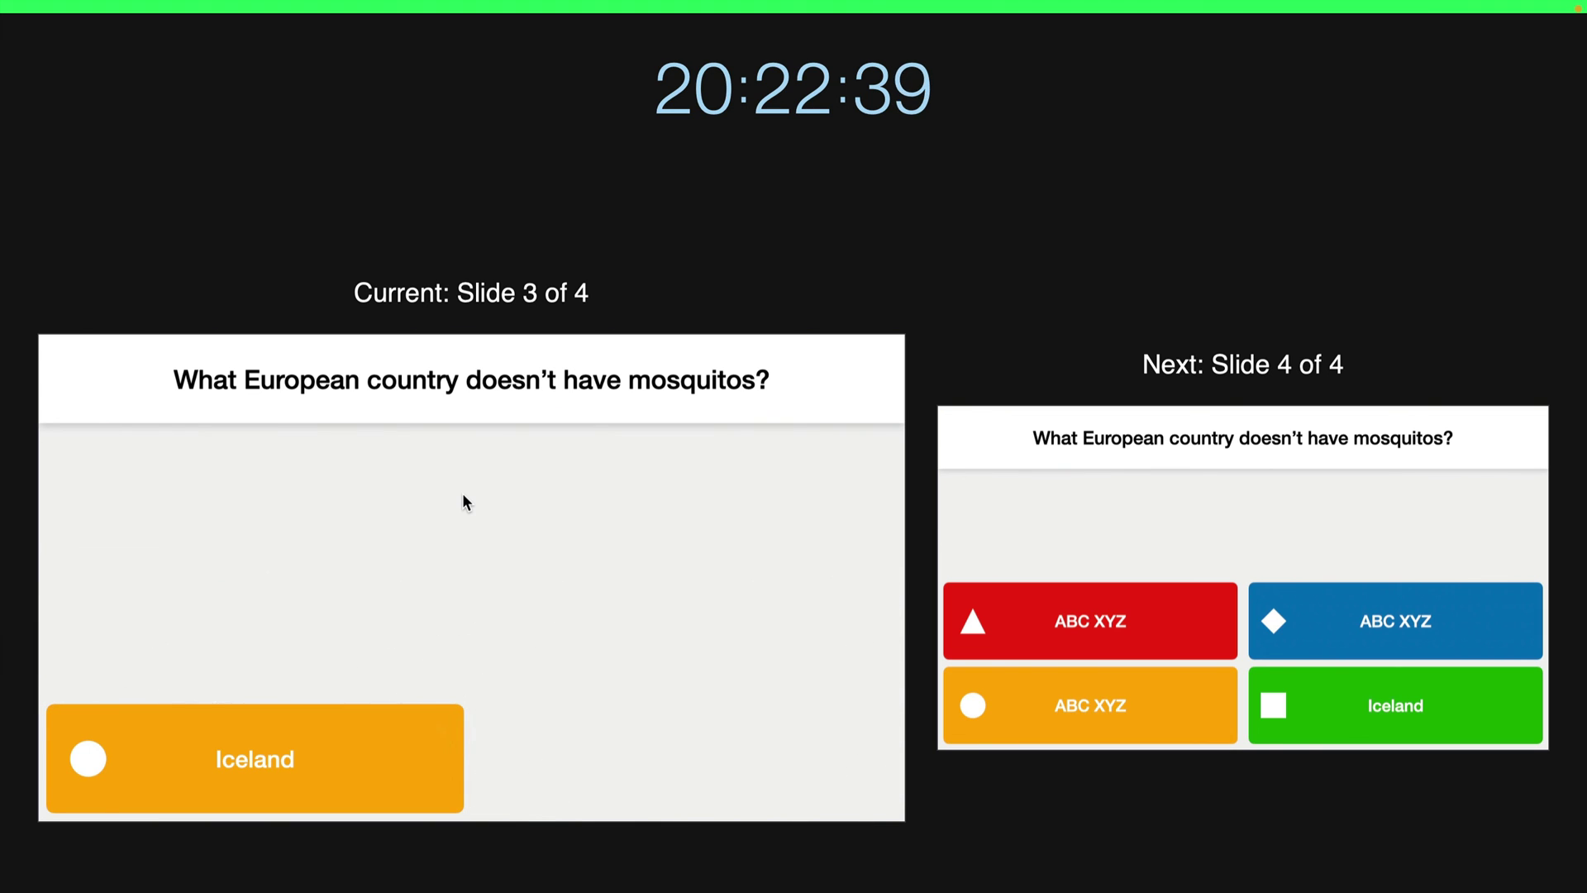
pyautogui.click(463, 493)
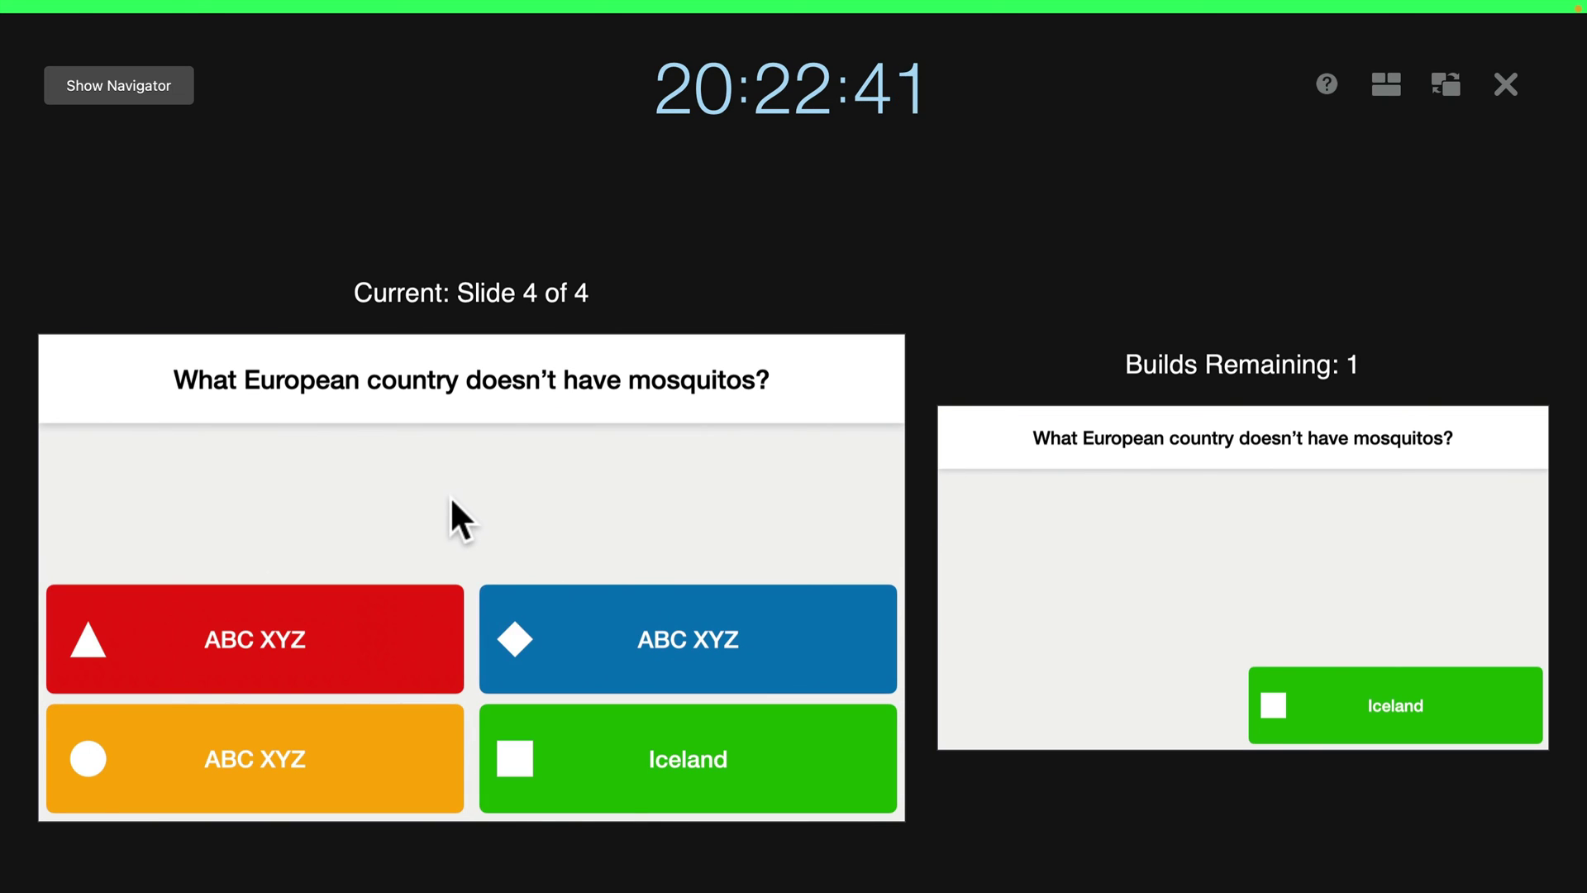
pyautogui.click(452, 499)
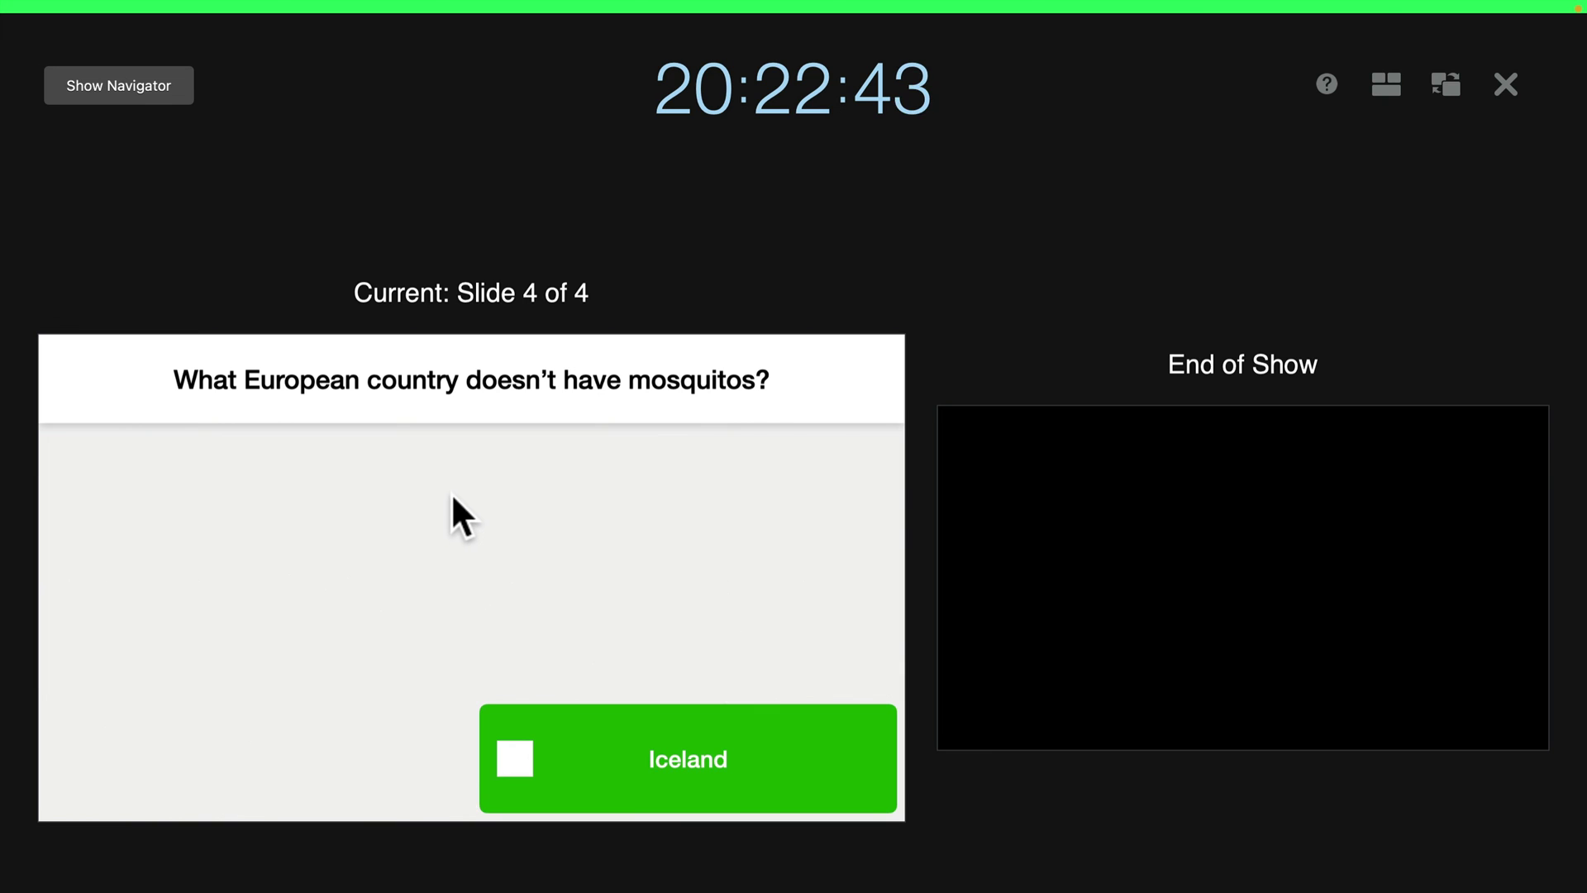
pyautogui.click(450, 493)
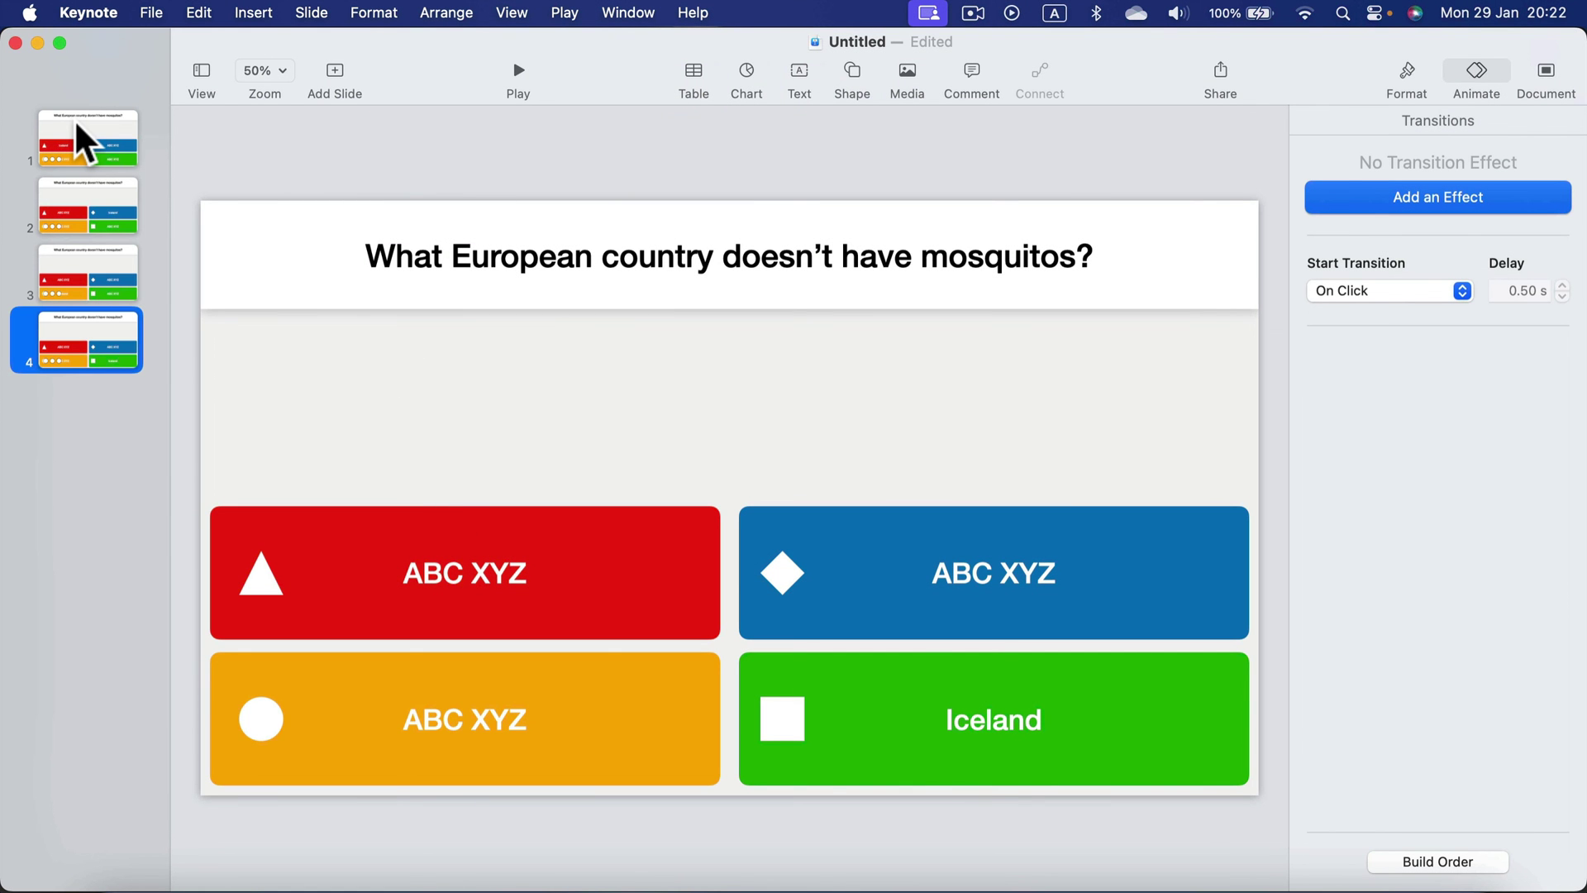